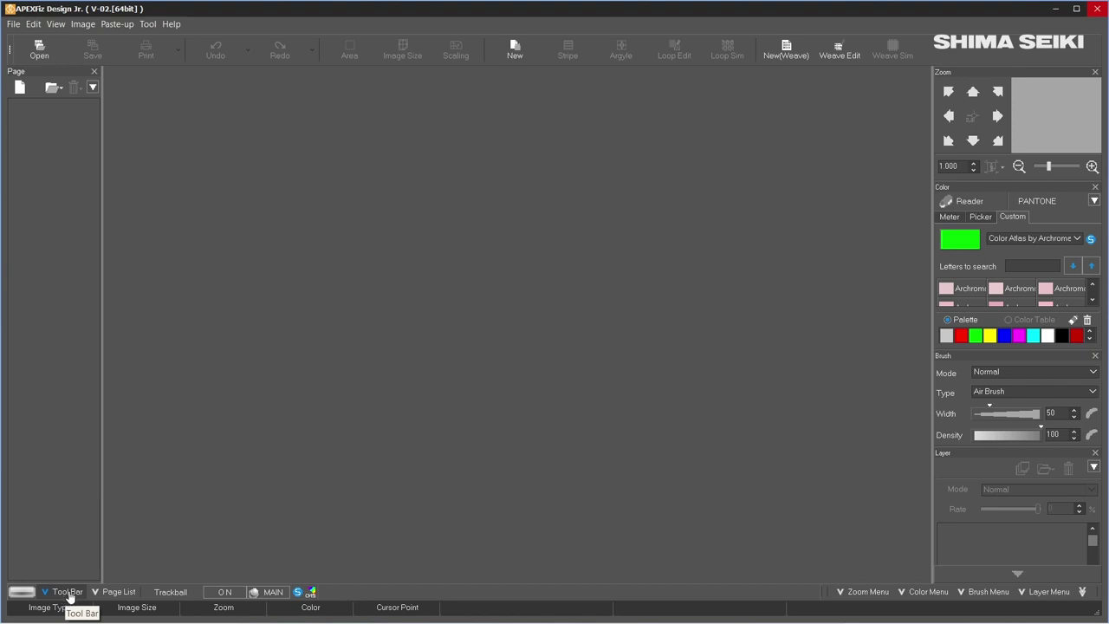
# - Hide the toolbar and show it again, and do the same with the Zoom panel
pyautogui.click(69, 594)
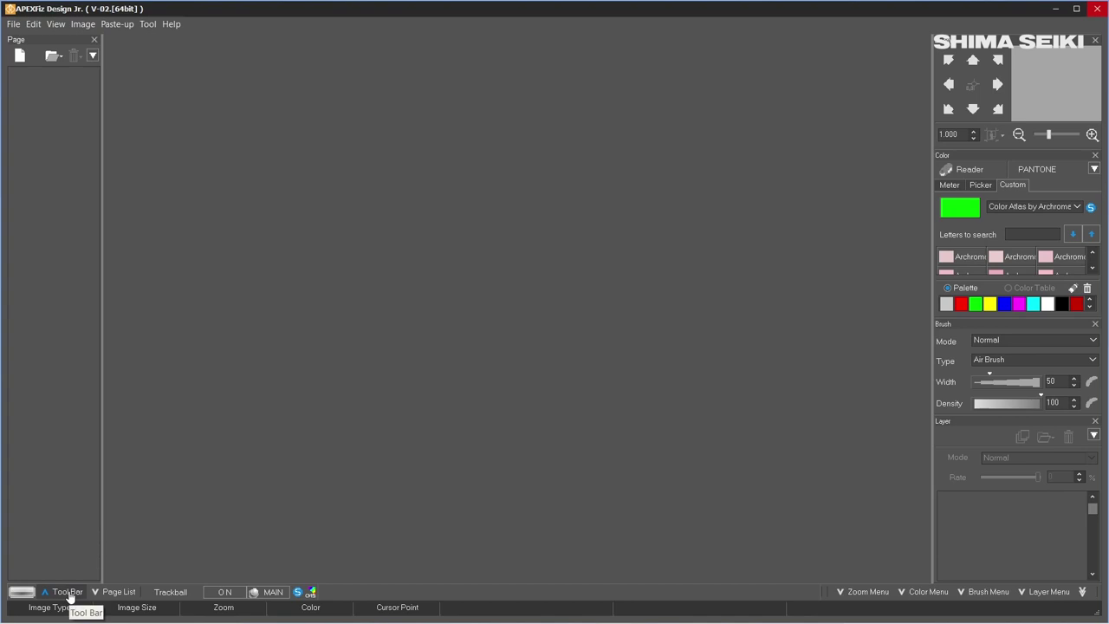
pyautogui.click(69, 594)
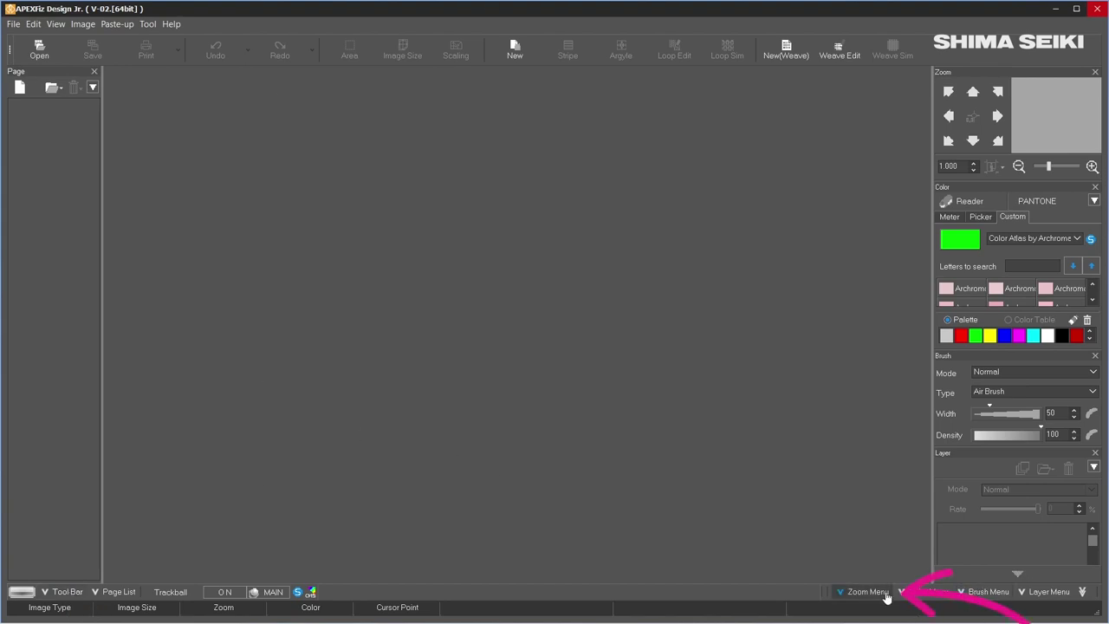
pyautogui.click(867, 593)
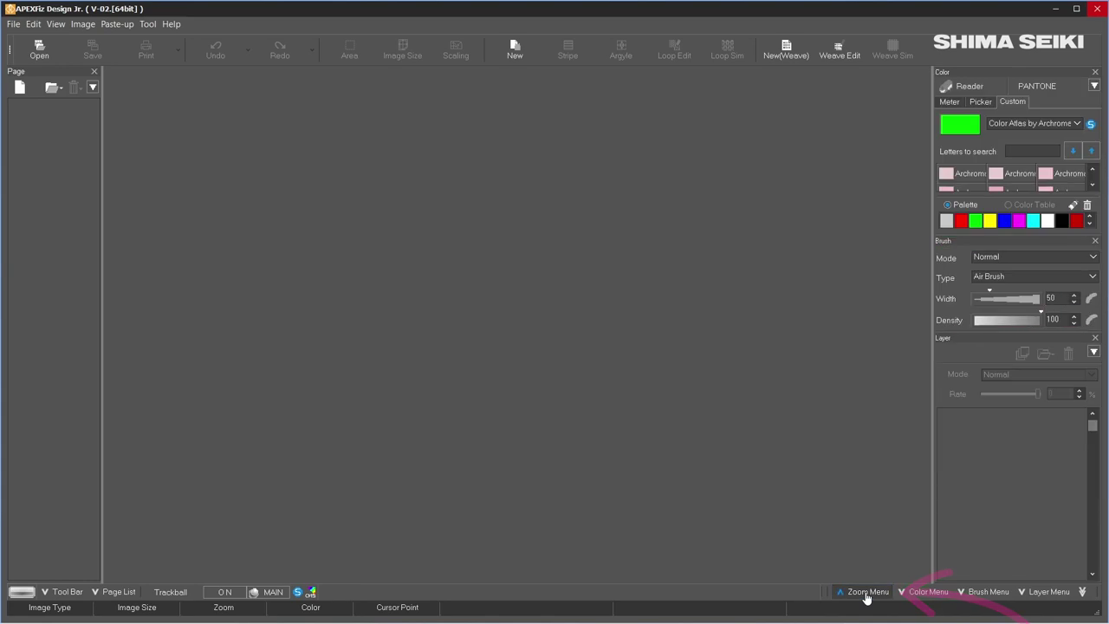
pyautogui.click(866, 594)
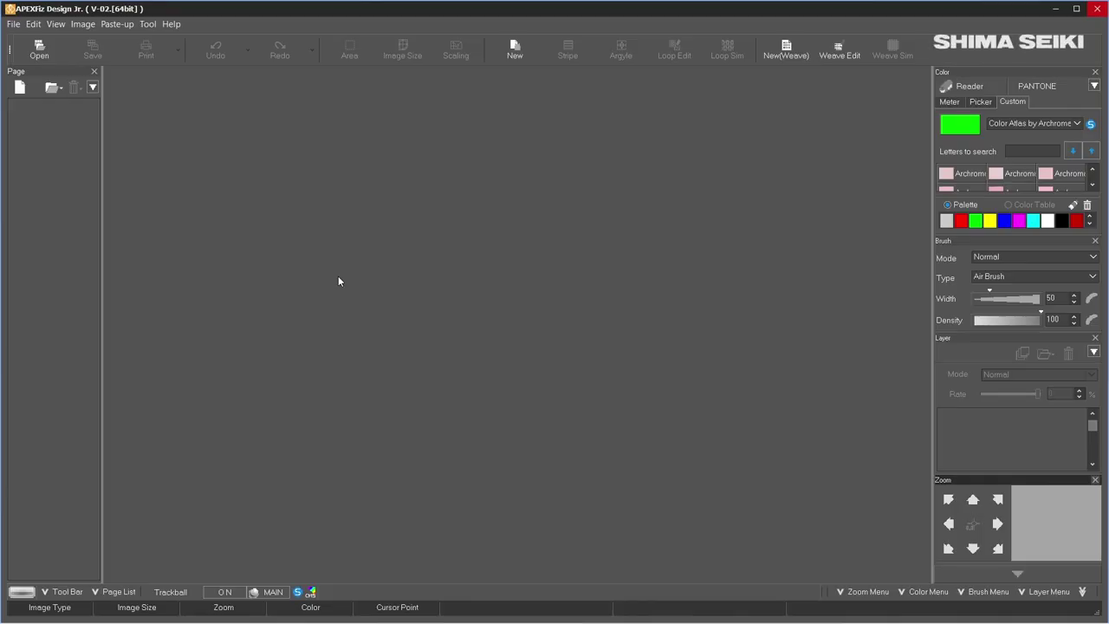
# - Create a new non-shaping knit design named "Cotton cable knit with heart" with a 7 G texture
pyautogui.click(526, 53)
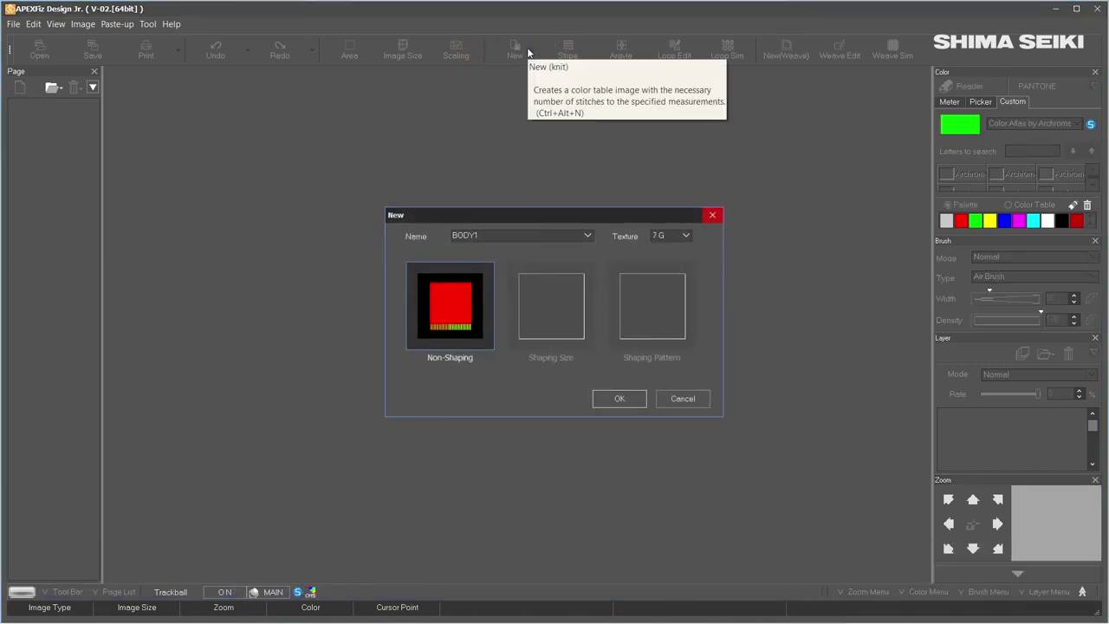
pyautogui.moveTo(538, 215); pyautogui.dragTo(522, 167)
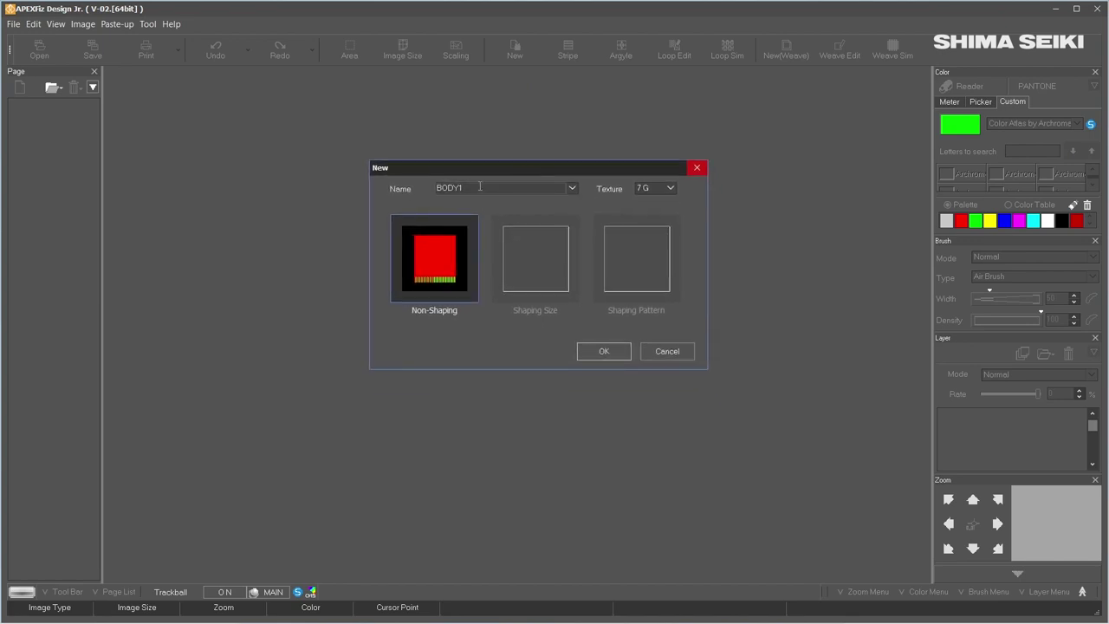
pyautogui.doubleClick(479, 186)
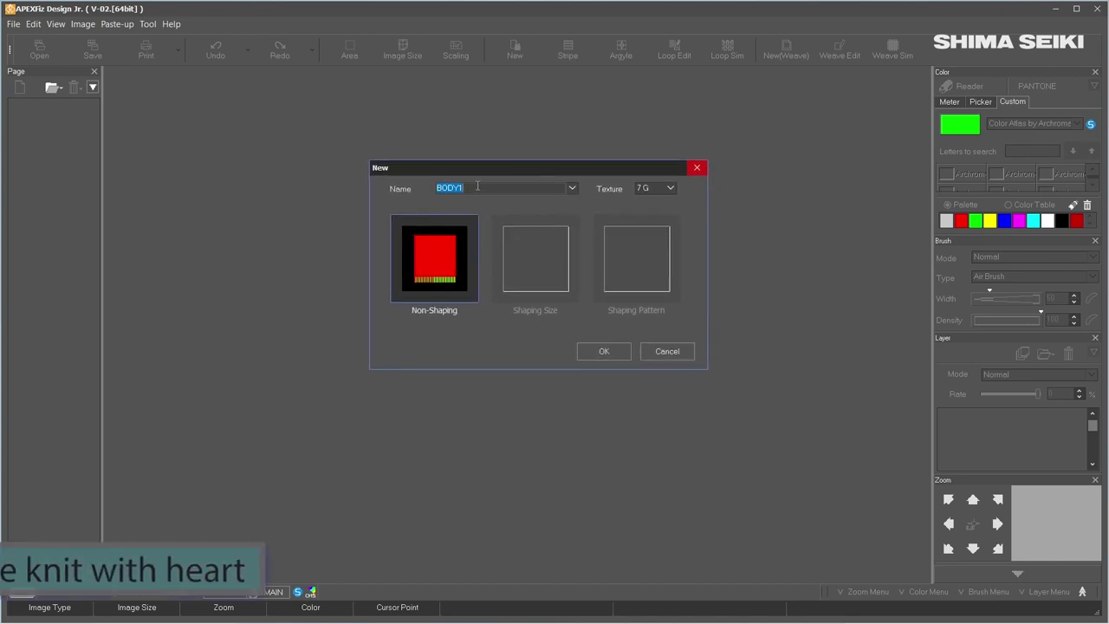
pyautogui.write('Cotton c')
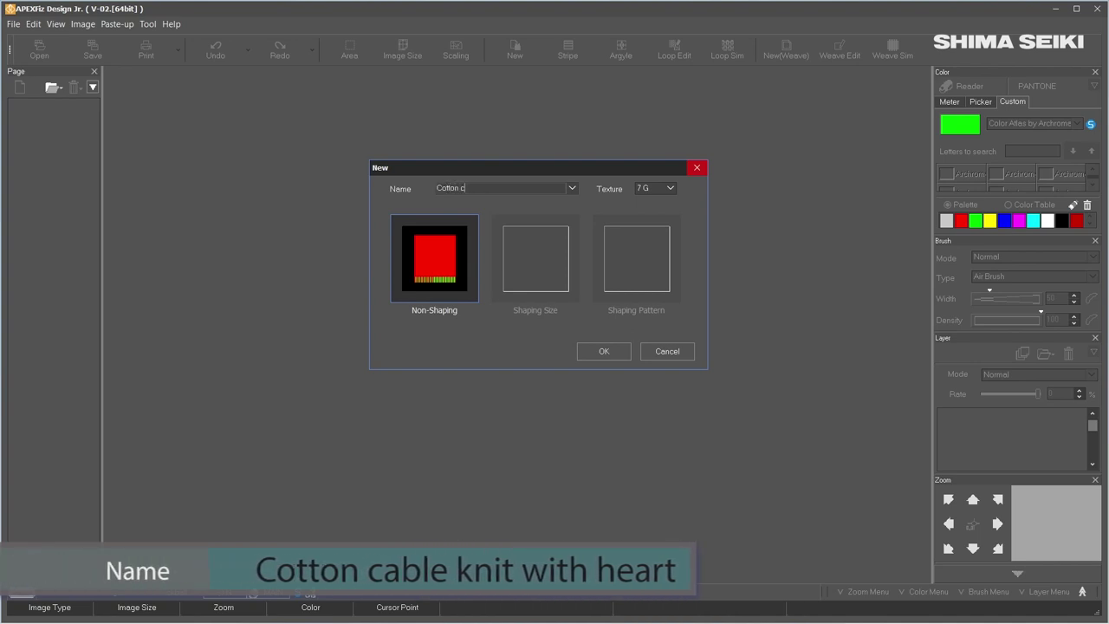
pyautogui.write('able knit')
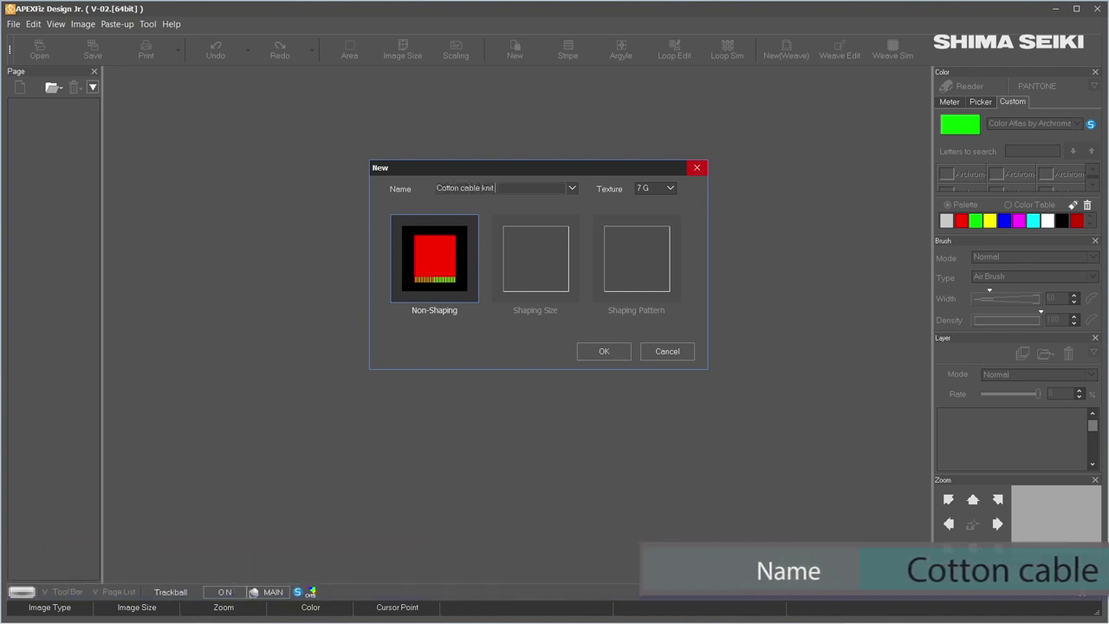
pyautogui.write(' with heart')
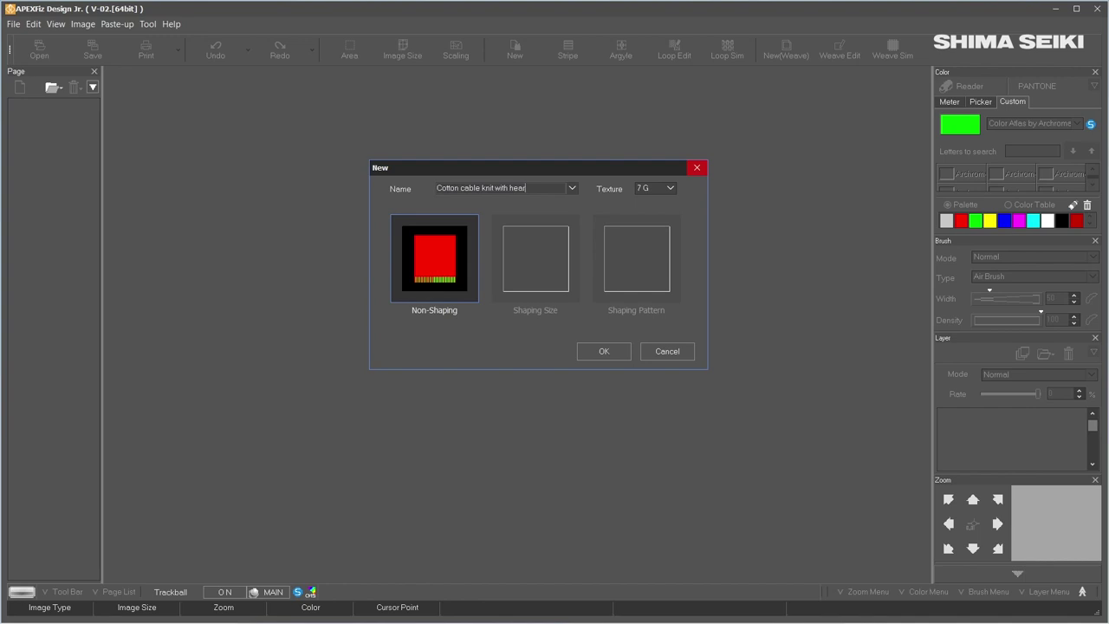
pyautogui.hotkey('ctrl', 'a')
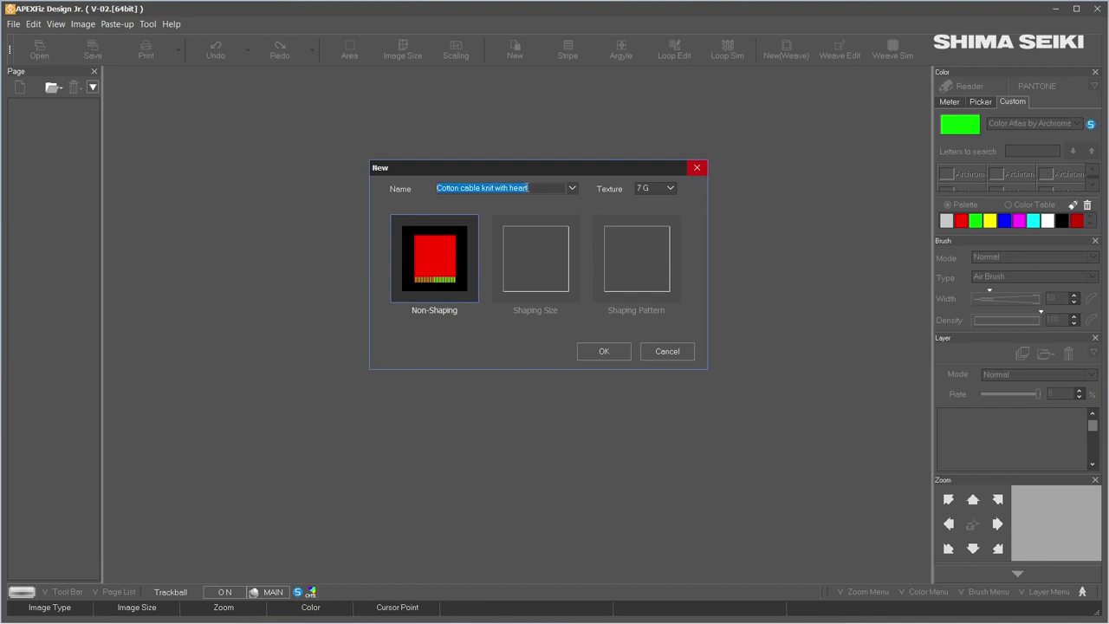
pyautogui.click(671, 188)
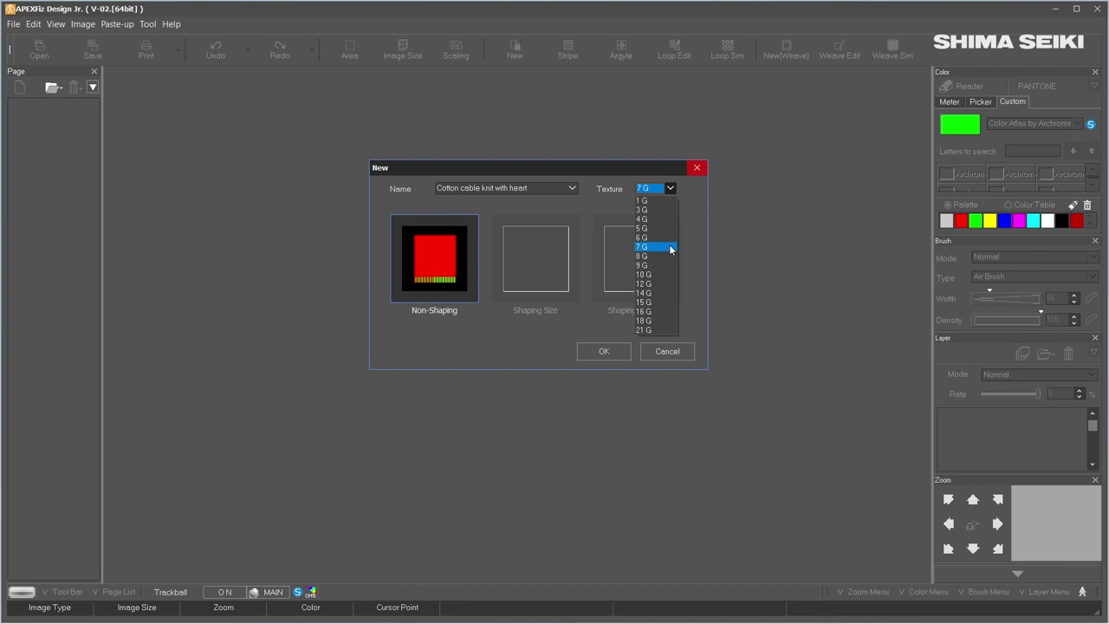
pyautogui.click(669, 247)
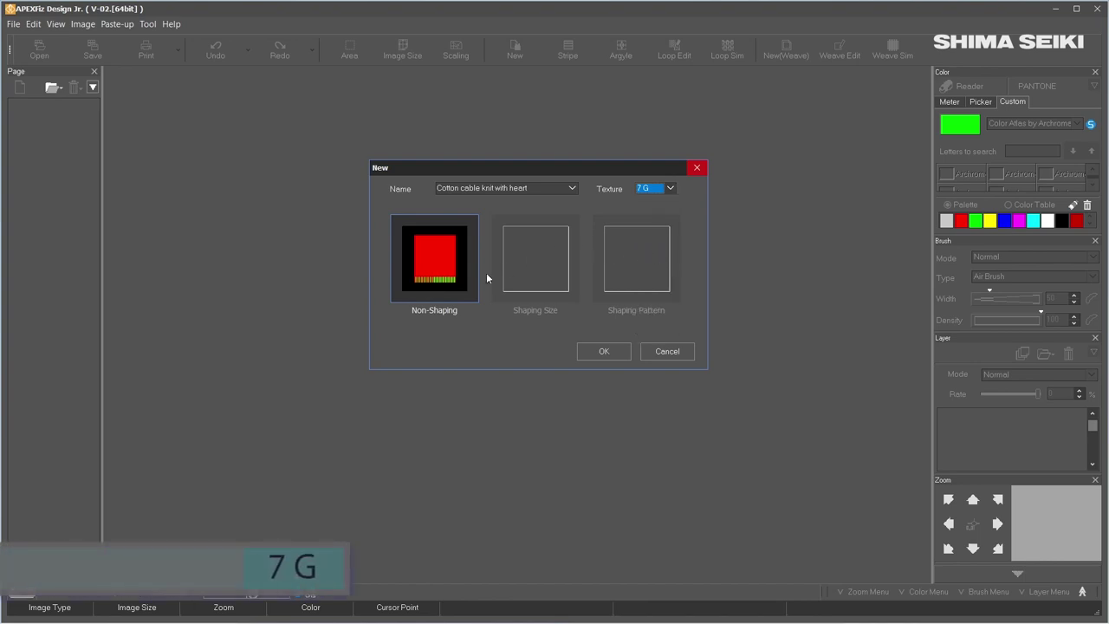
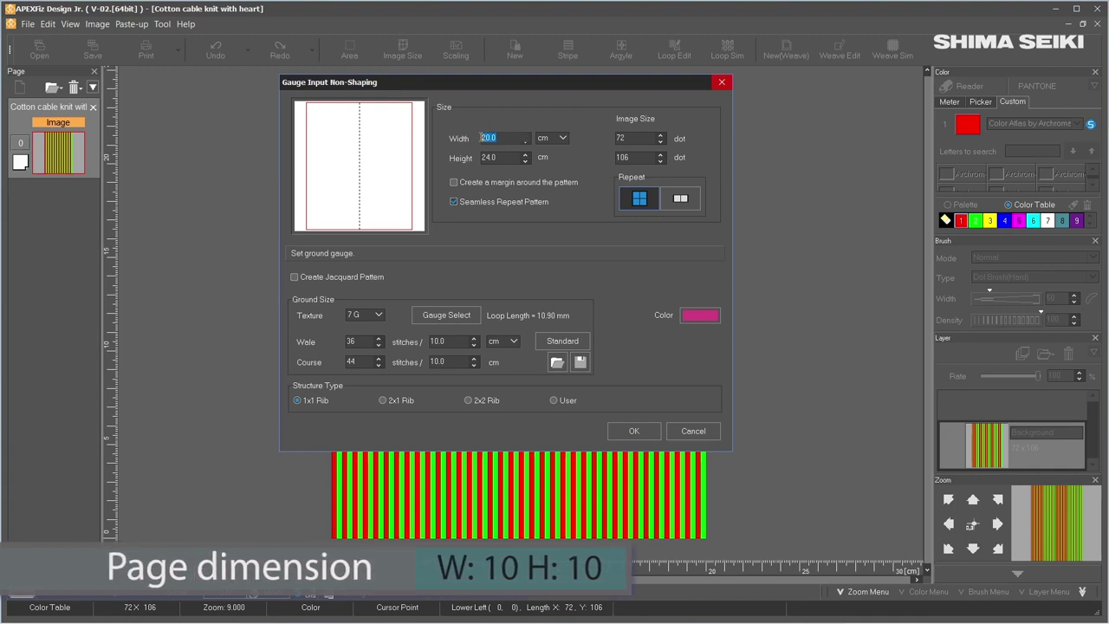
# - Set the page size to 10 cm wide and 10 cm high
pyautogui.write('10')
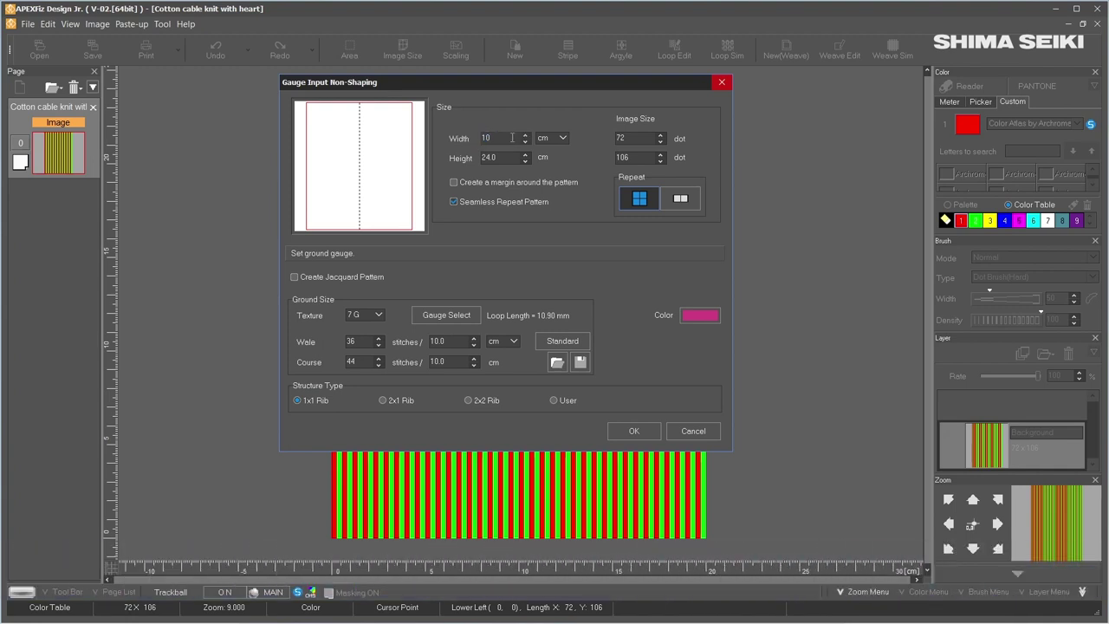
pyautogui.press('Tab')
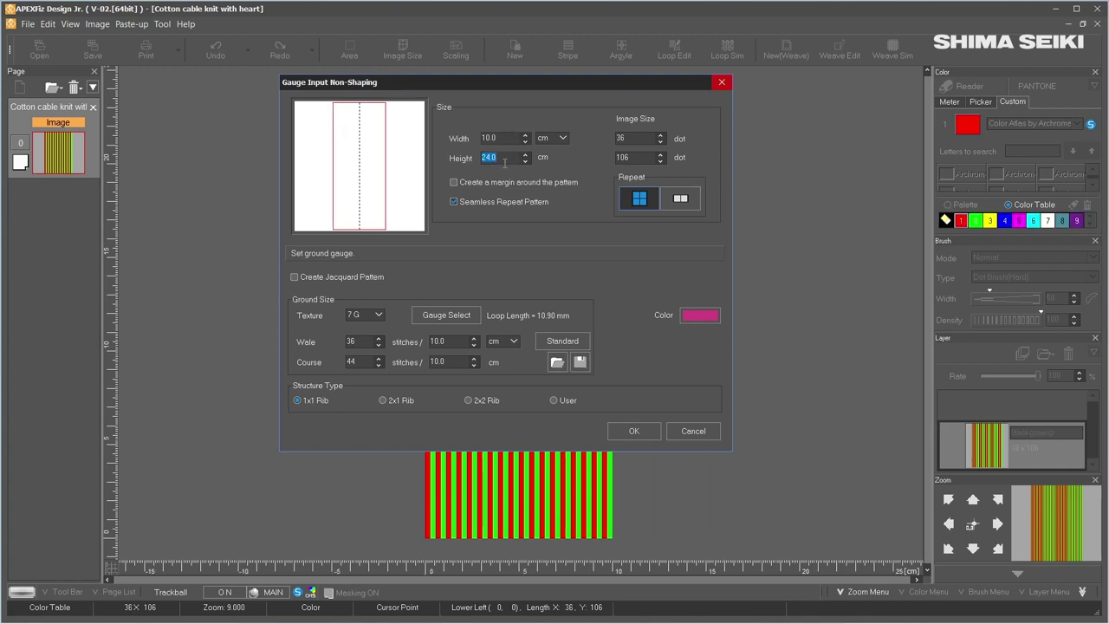
pyautogui.write('10')
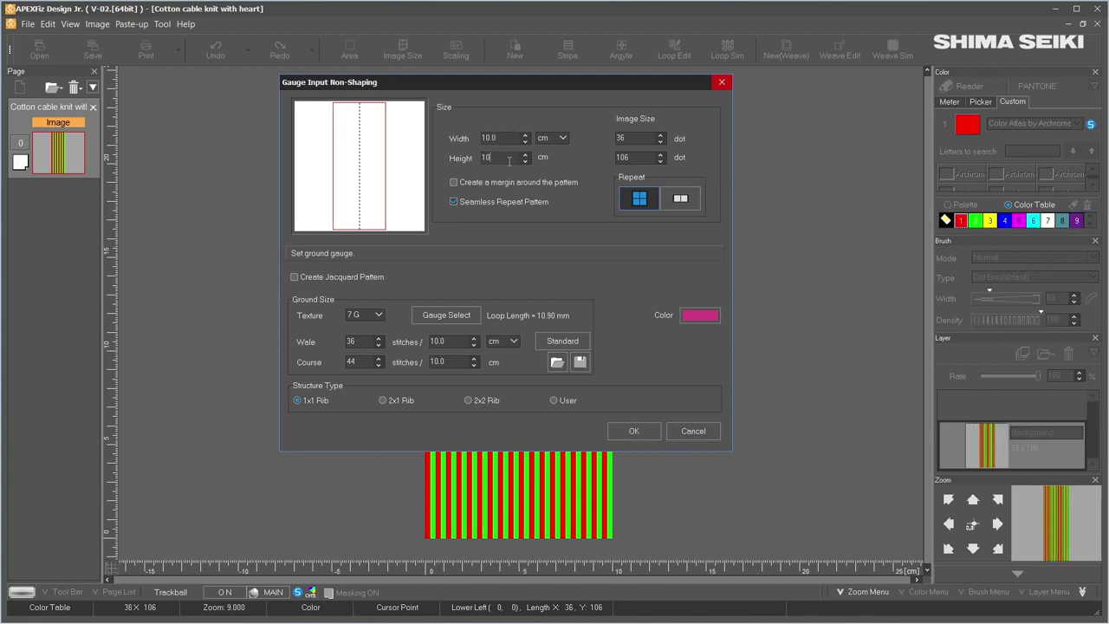
pyautogui.press('Tab')
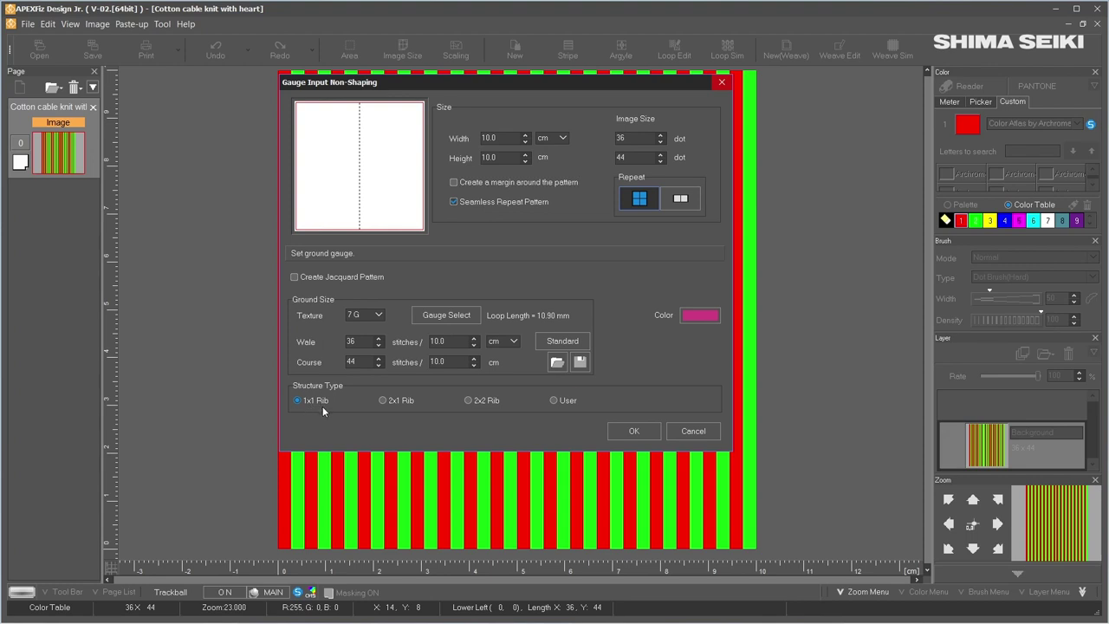
# - Set the structure type to User and the ground color to light grey, and confirm the gauge settings
pyautogui.click(556, 401)
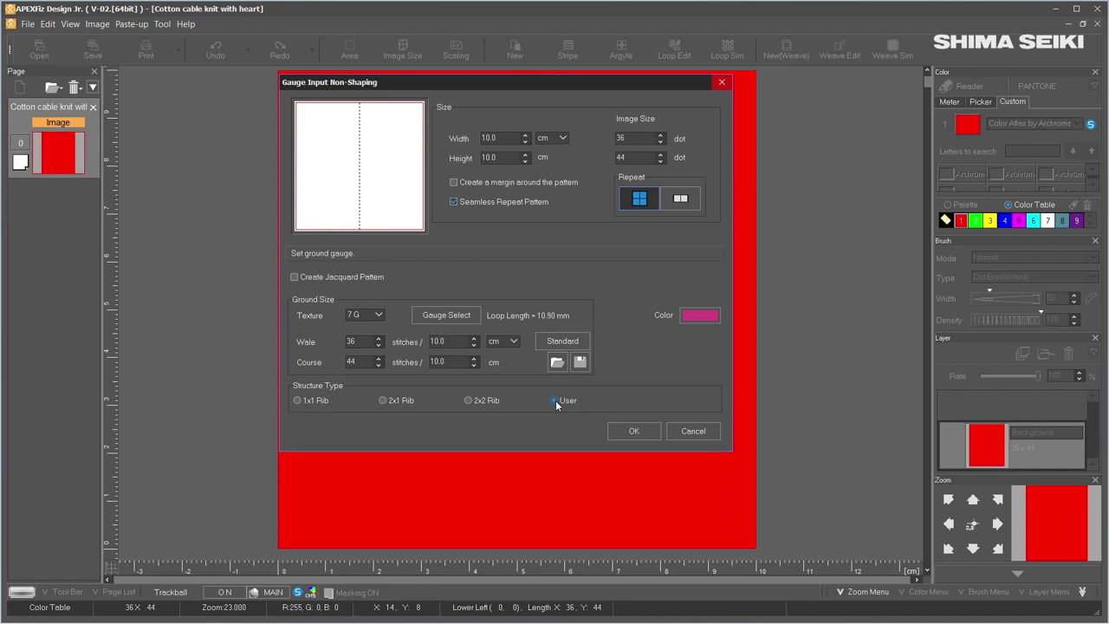
pyautogui.click(708, 316)
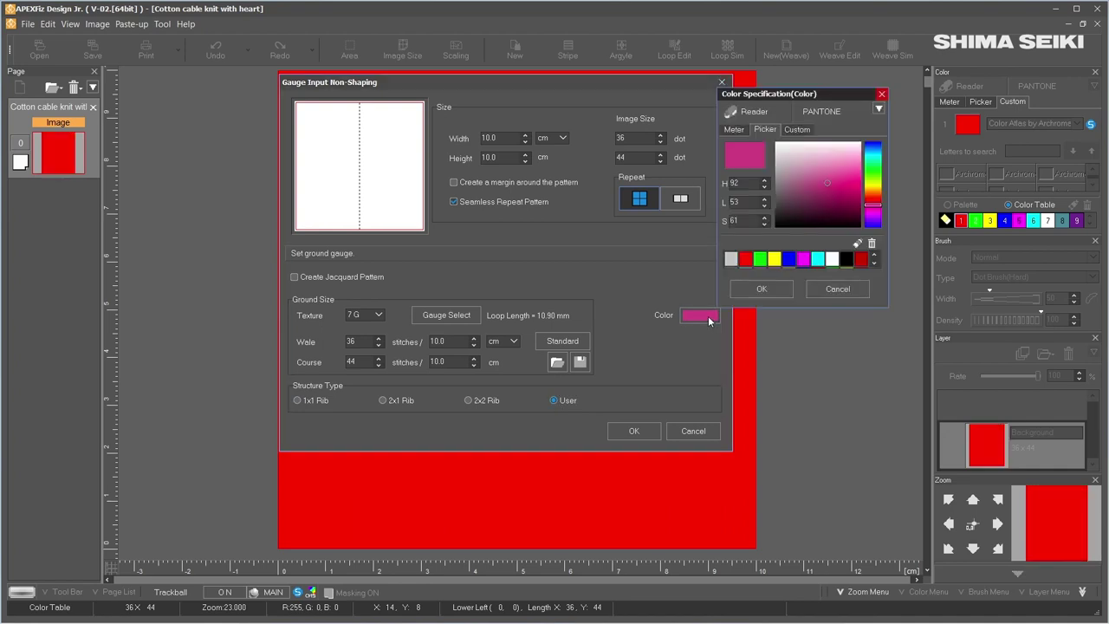
pyautogui.click(732, 258)
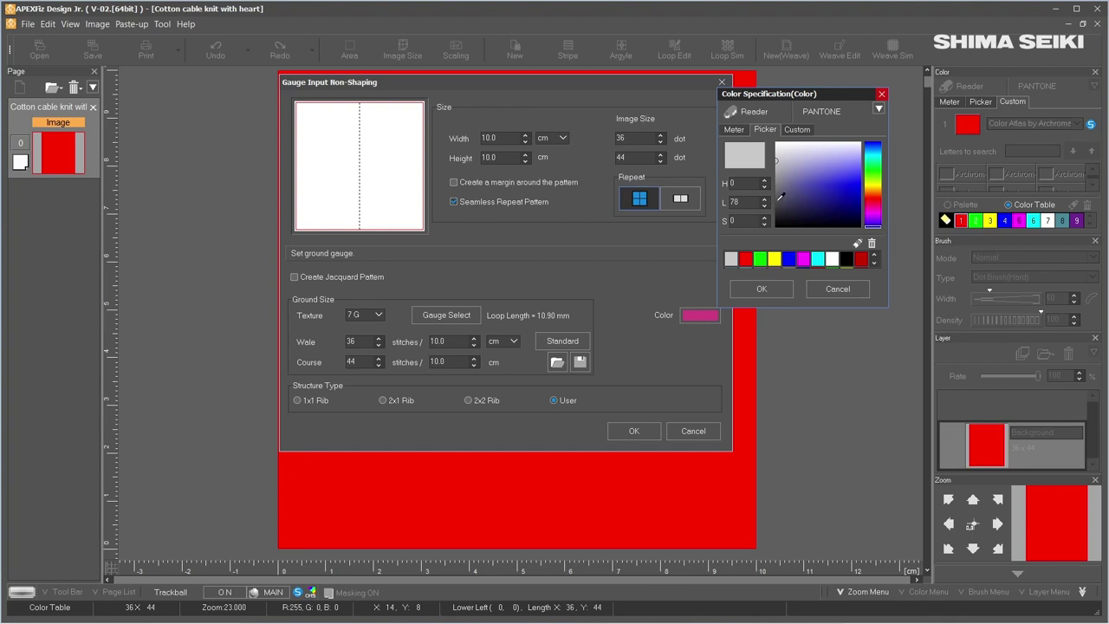
pyautogui.click(786, 289)
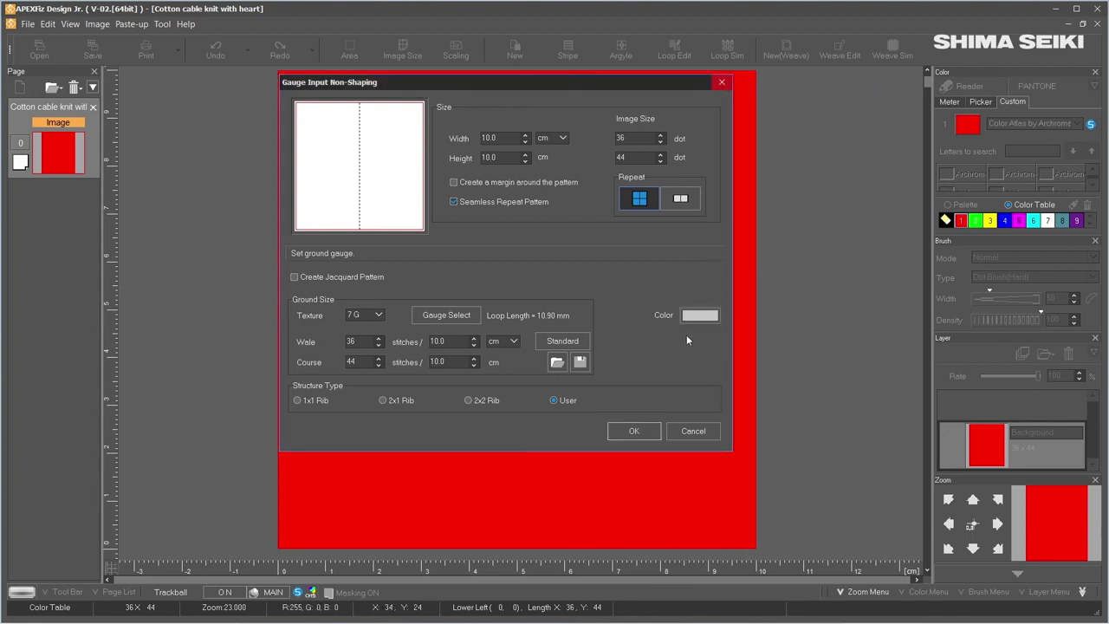
pyautogui.click(633, 431)
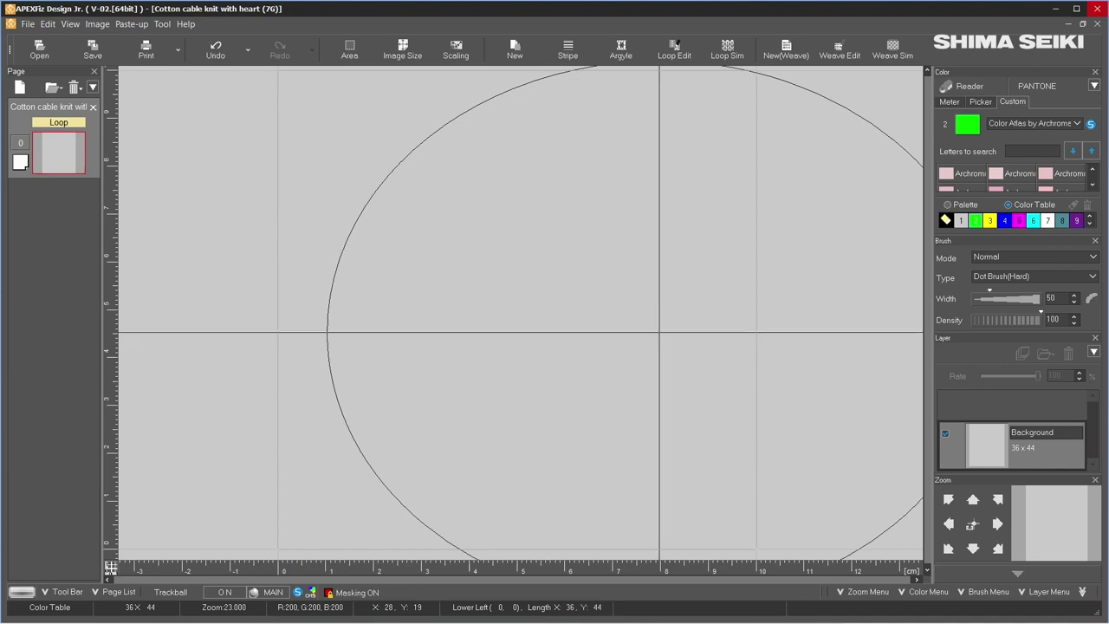
# - Open the design in Loop Edit with the 7 G gauge and display one repeat centred at 1.000 zoom
pyautogui.click(694, 52)
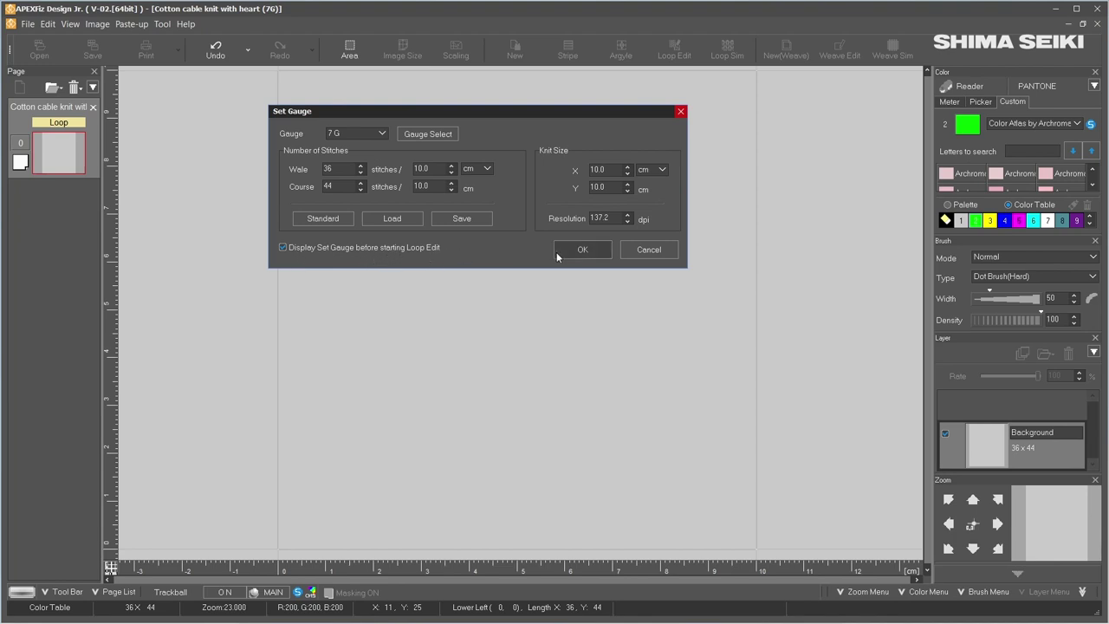
pyautogui.click(583, 250)
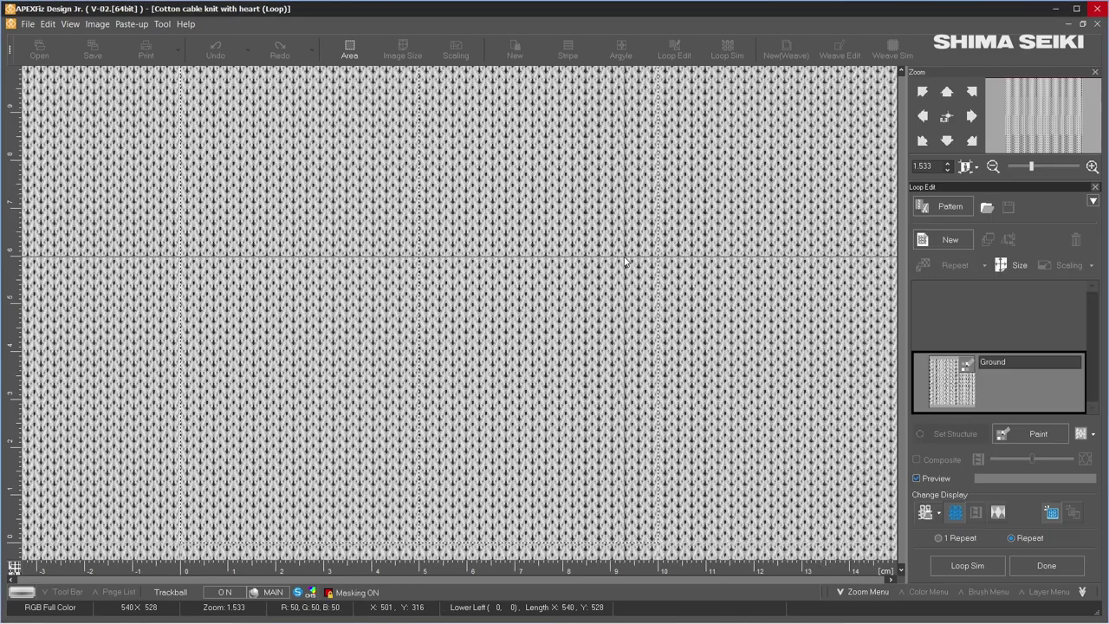
pyautogui.click(940, 538)
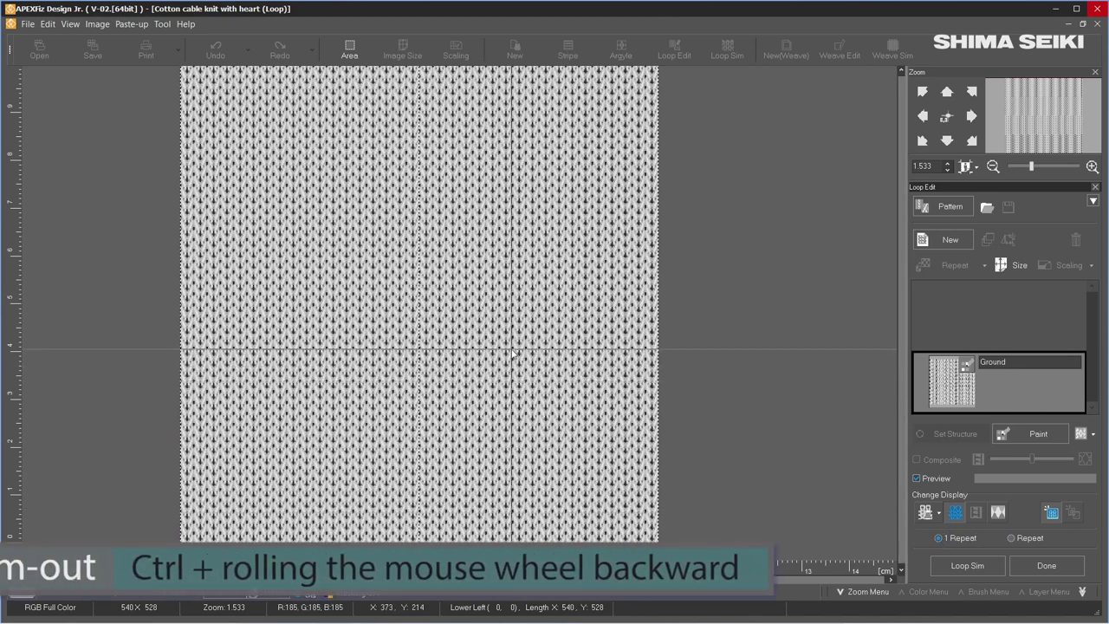
pyautogui.keyDown('ctrl'); pyautogui.scroll(-1, 512, 350); pyautogui.keyUp('ctrl')
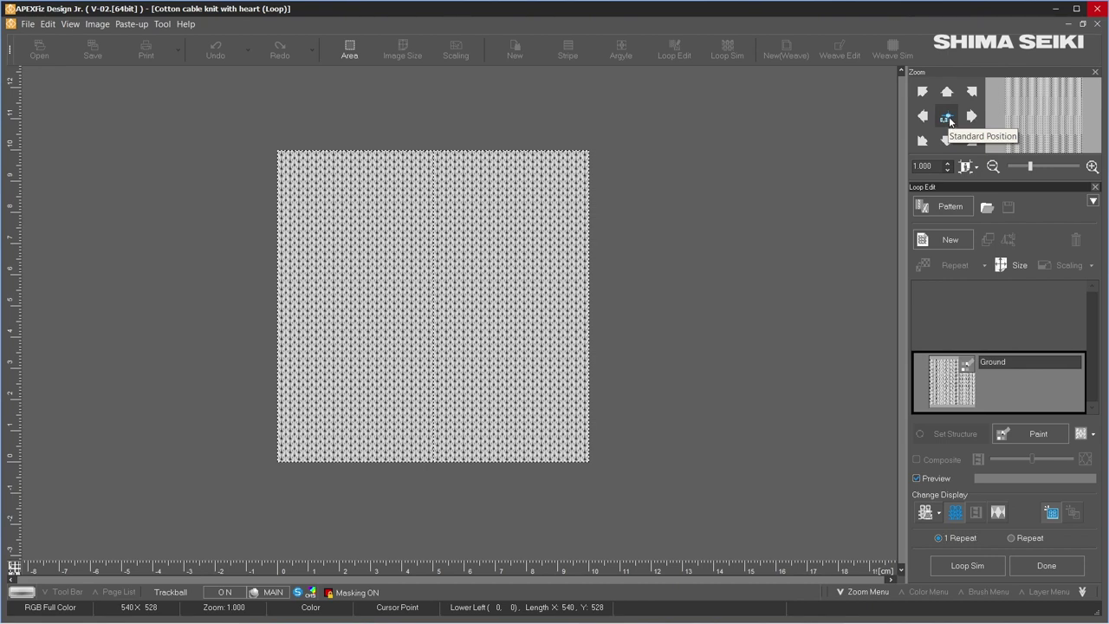
pyautogui.click(950, 119)
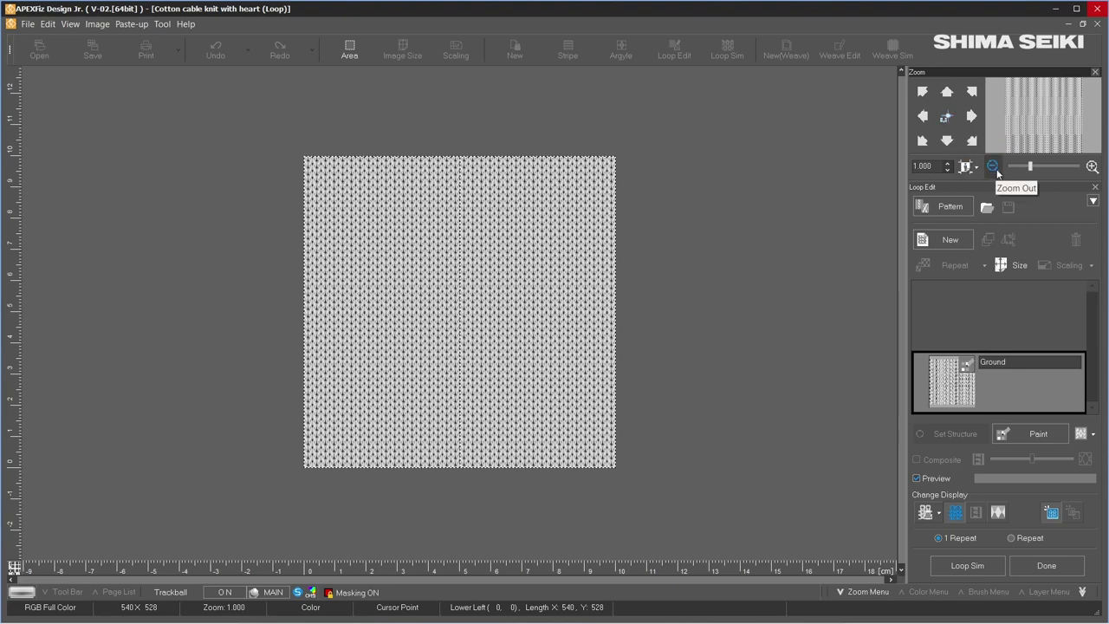
pyautogui.click(1092, 167)
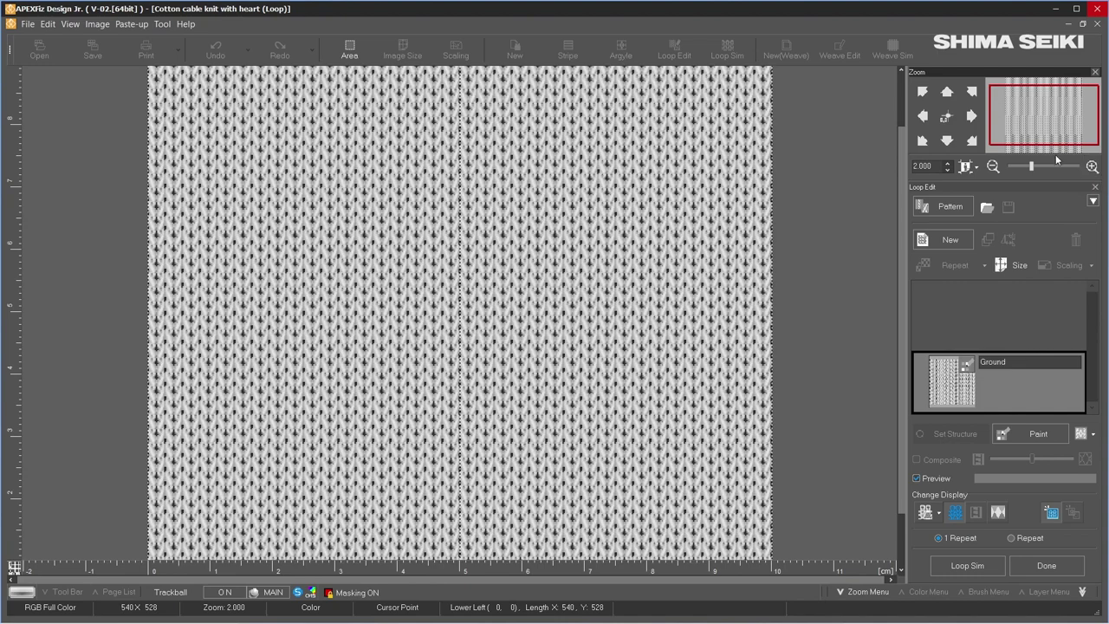
pyautogui.click(993, 167)
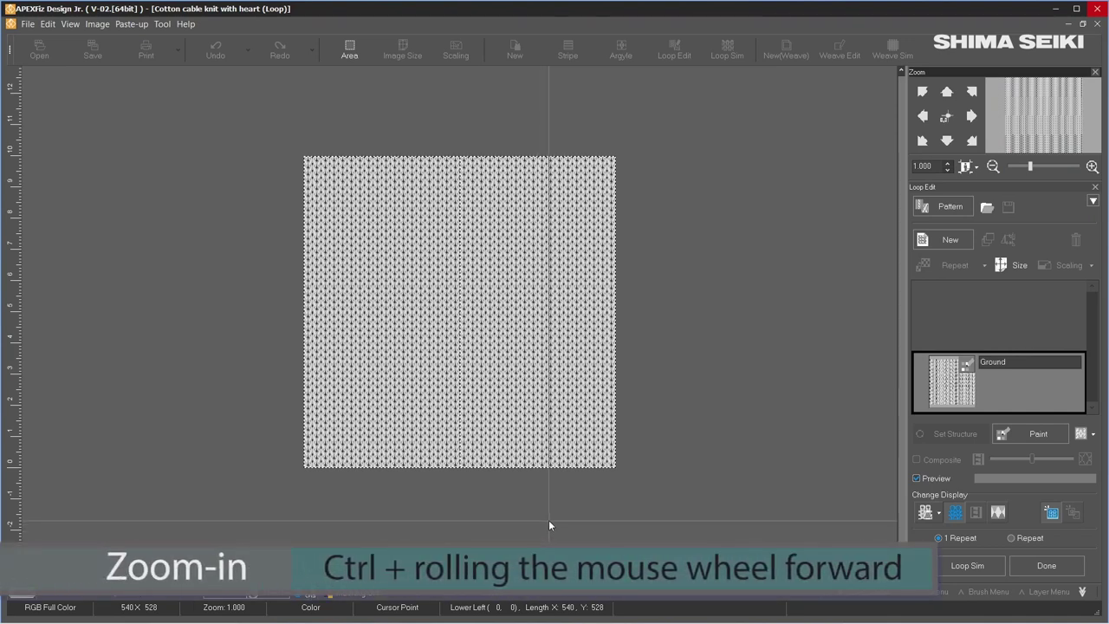
pyautogui.scroll(2, 548, 520)
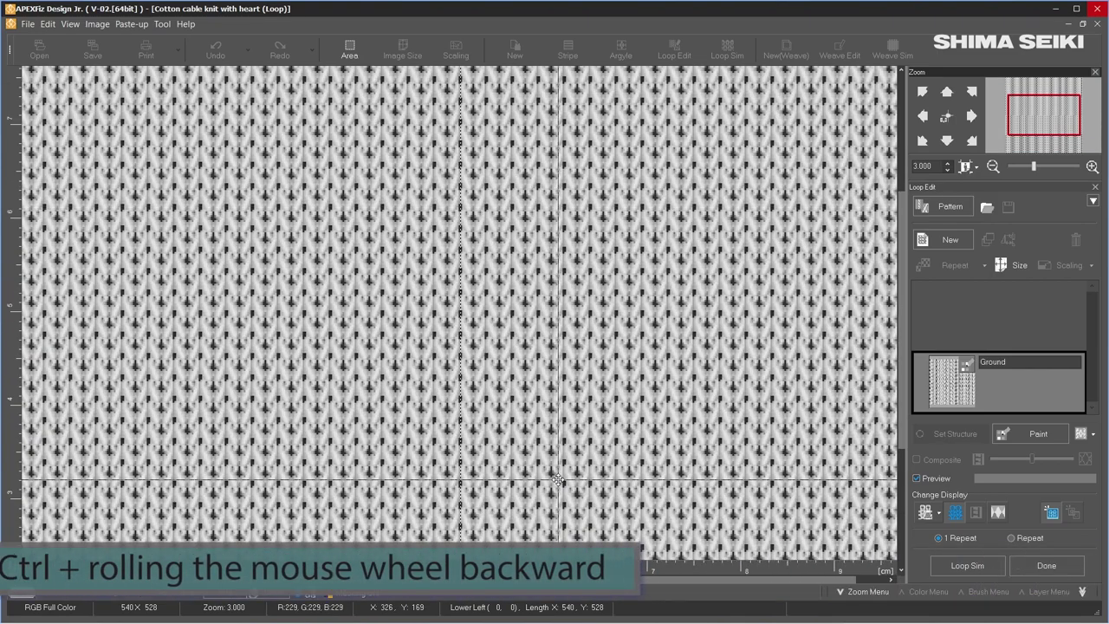
pyautogui.scroll(-1, 558, 479)
pyautogui.scroll(-1, 559, 479)
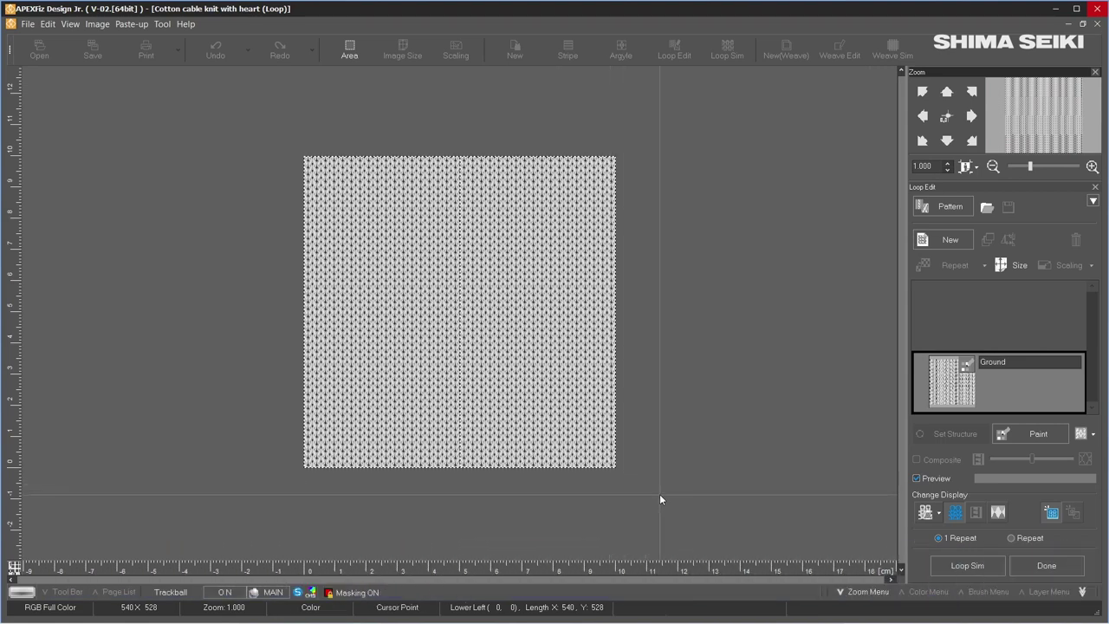
# - Add cable pattern 031 from the Cable2 pattern library and align it with the lower-left corner of the ground
pyautogui.click(950, 207)
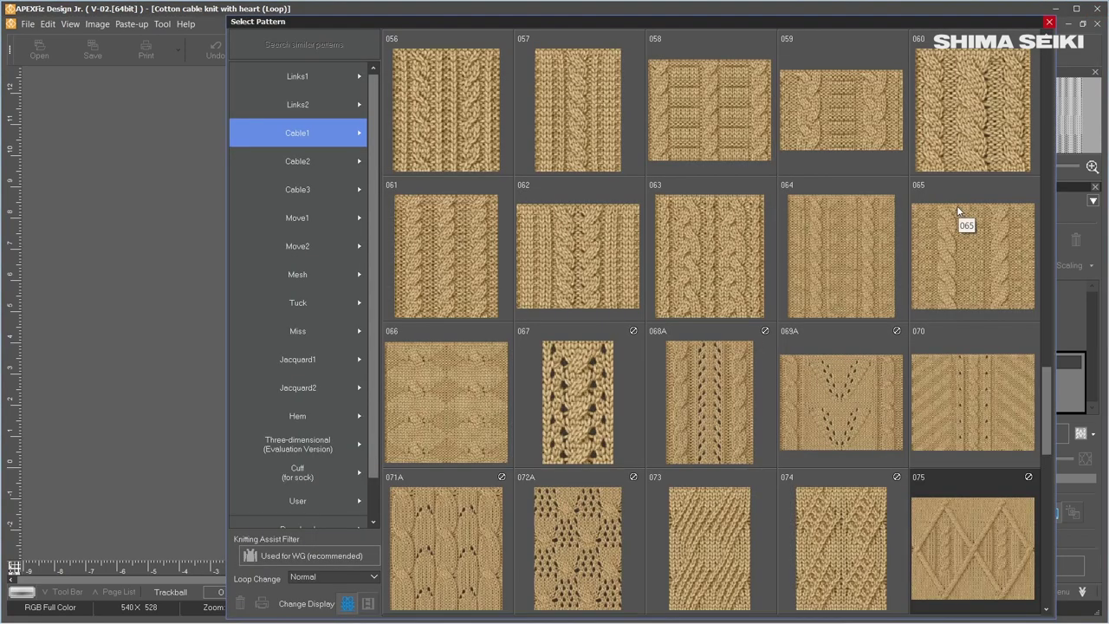
pyautogui.click(320, 107)
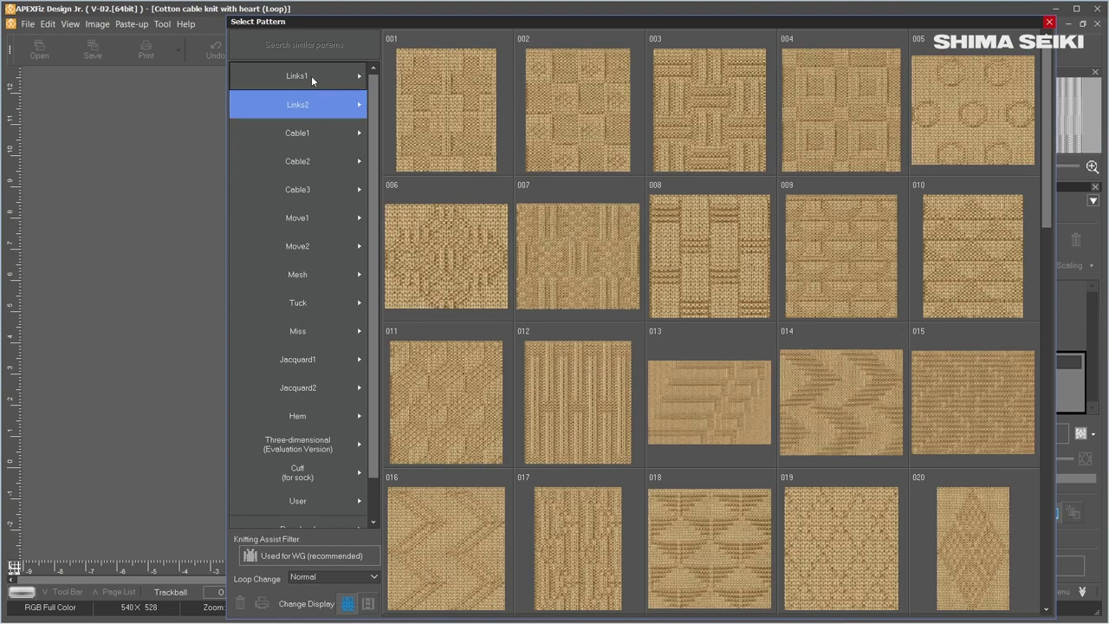
pyautogui.click(315, 78)
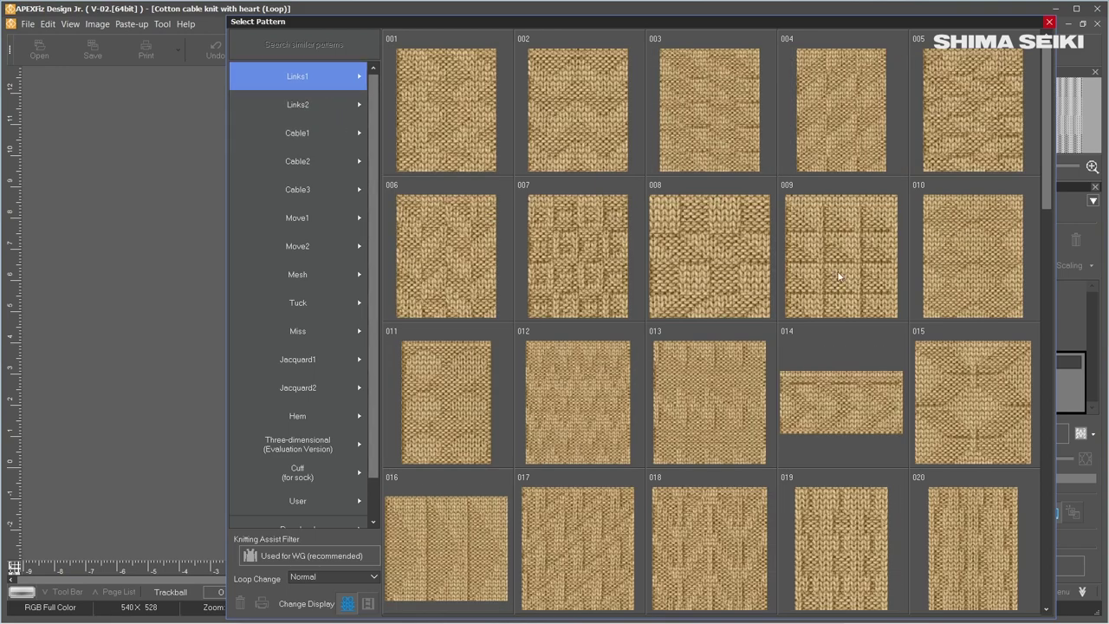
pyautogui.scroll(-6, 840, 451)
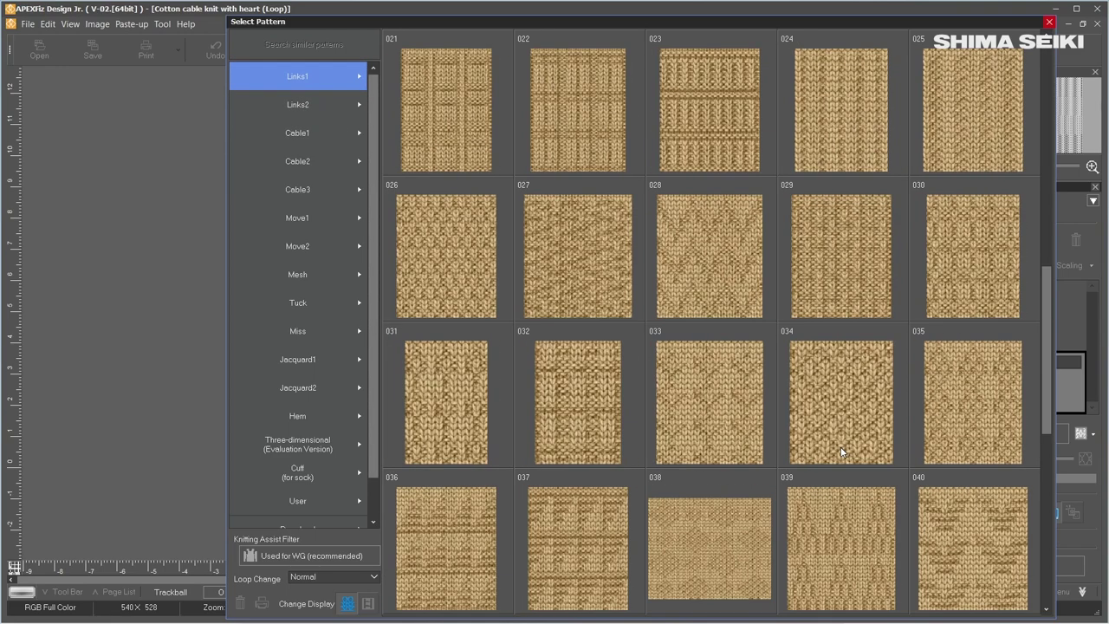
pyautogui.scroll(-1, 840, 444)
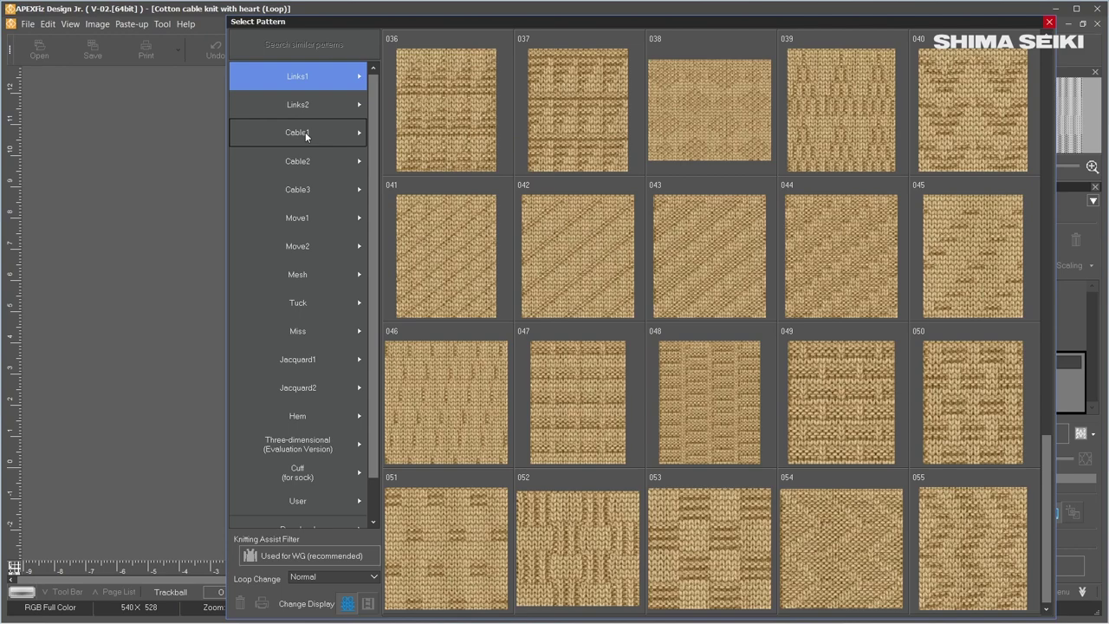
pyautogui.click(313, 164)
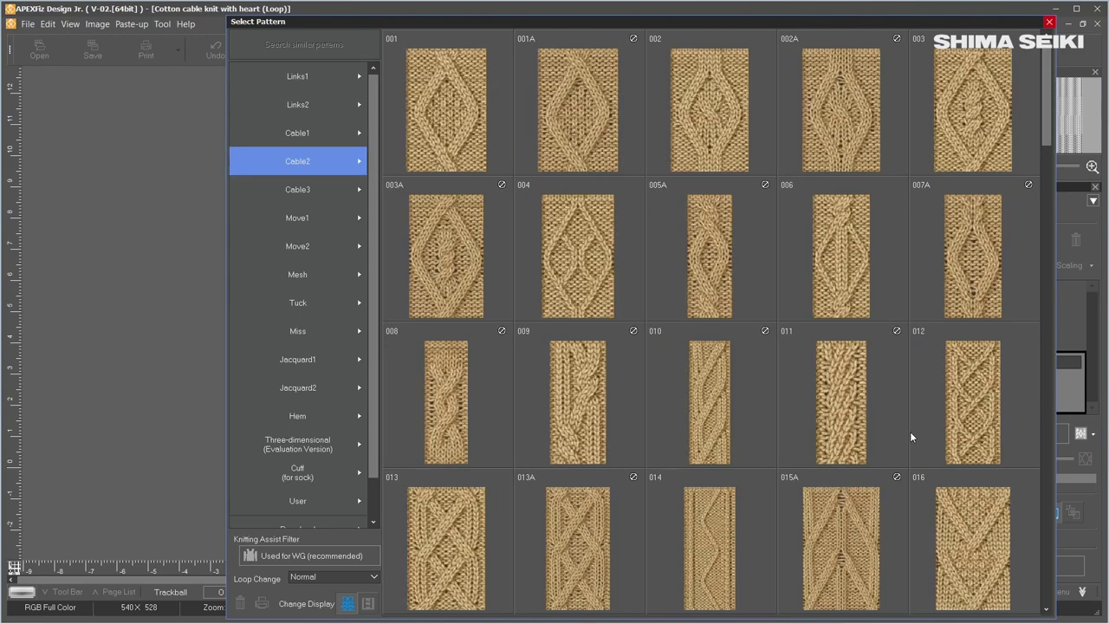
pyautogui.scroll(-5, 911, 435)
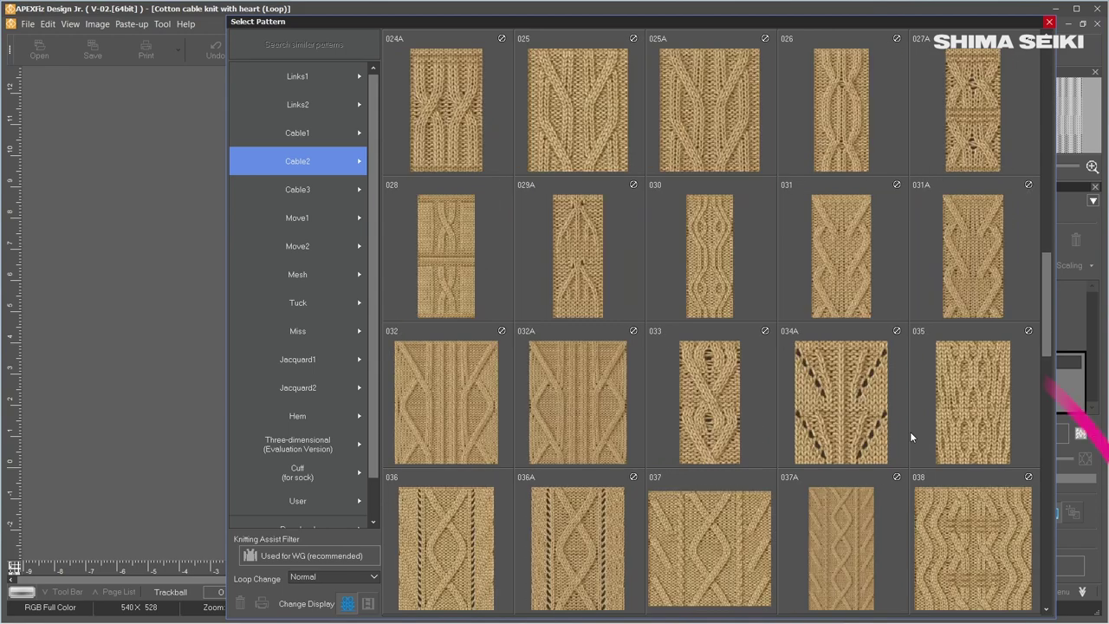
pyautogui.scroll(1, 910, 432)
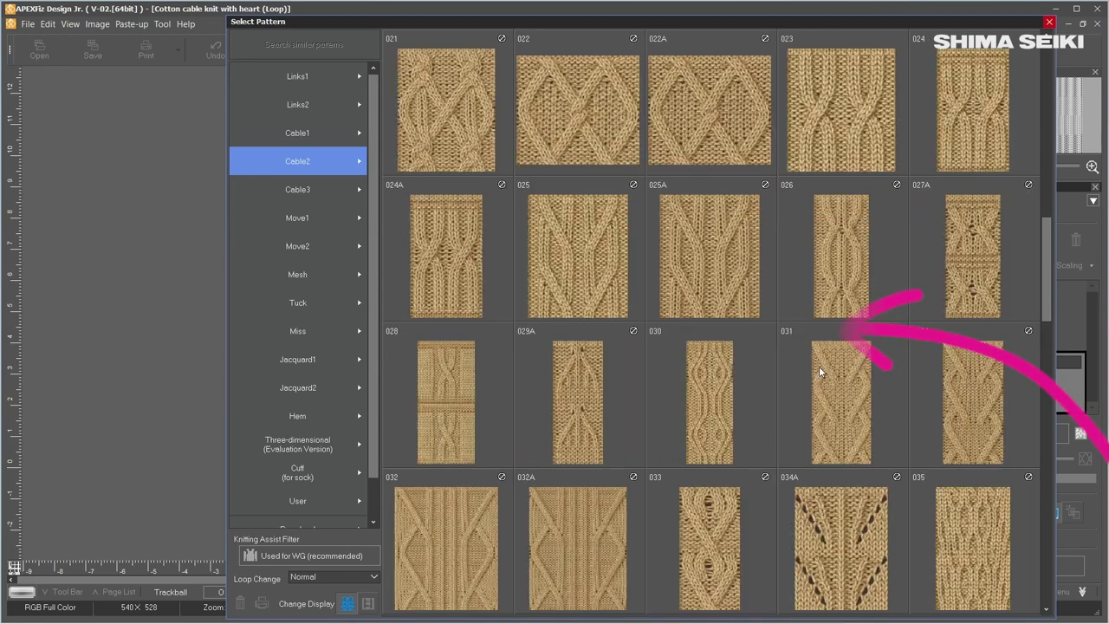
pyautogui.doubleClick(849, 419)
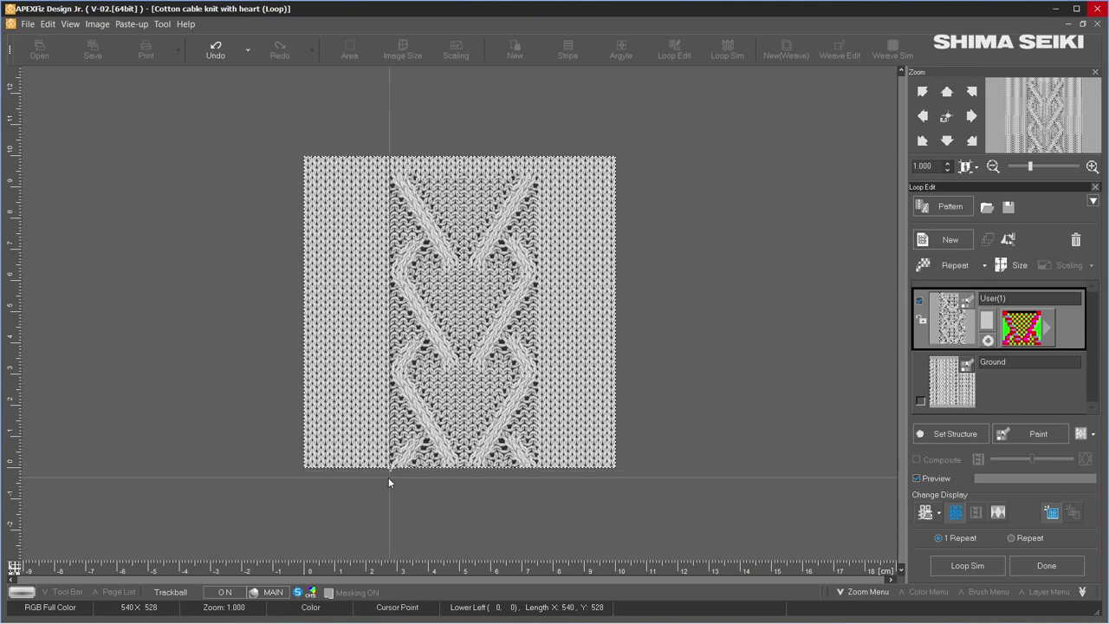
pyautogui.moveTo(390, 464); pyautogui.dragTo(338, 465)
pyautogui.moveTo(315, 467)
pyautogui.mouseDown()
pyautogui.moveTo(299, 503)
pyautogui.moveTo(305, 471)
pyautogui.moveTo(300, 483)
pyautogui.mouseUp()
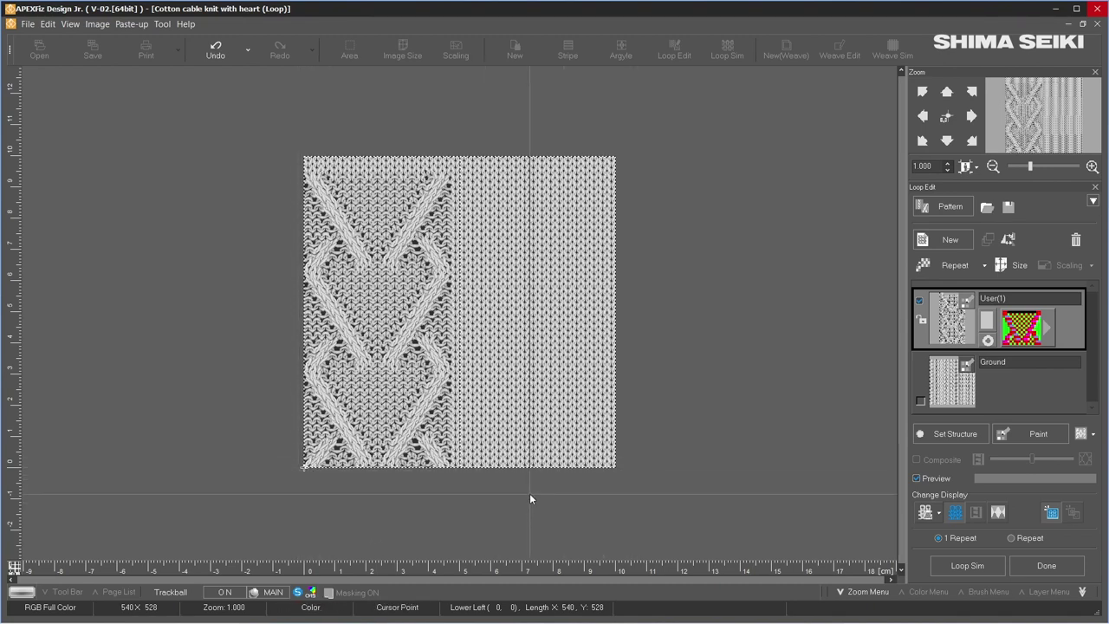
# - Crop the Ground structure around the cable pattern to 4.72 × 9.32 cm, upper right at 16, 40, undoing and redoing the change once
pyautogui.click(1033, 392)
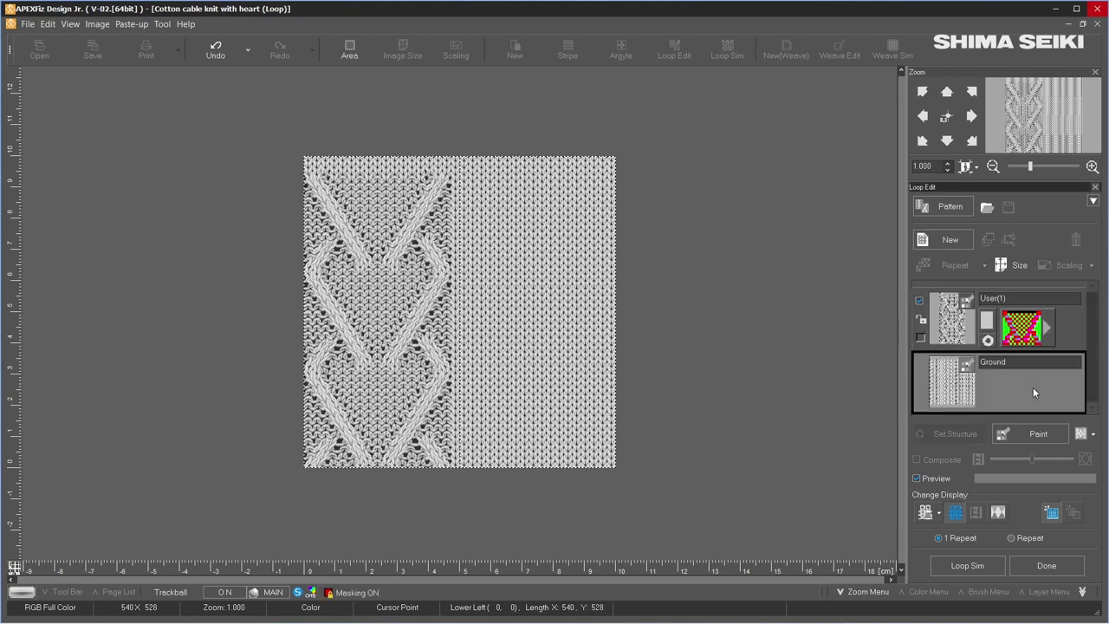
pyautogui.click(1009, 266)
pyautogui.moveTo(806, 64); pyautogui.dragTo(763, 97)
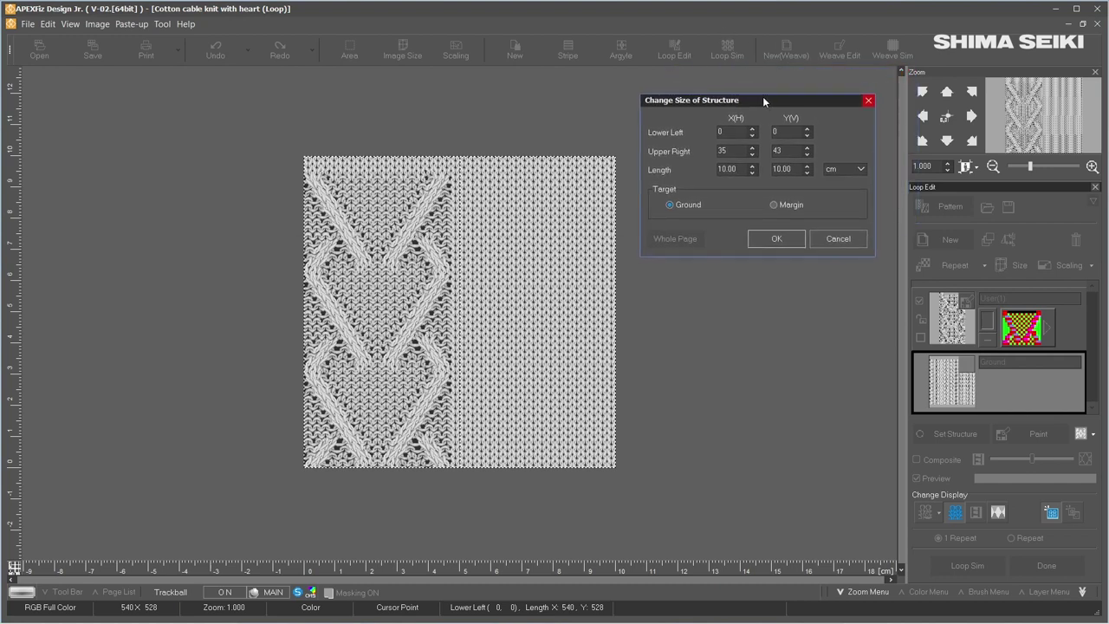
pyautogui.click(617, 406)
pyautogui.moveTo(617, 406); pyautogui.dragTo(456, 404)
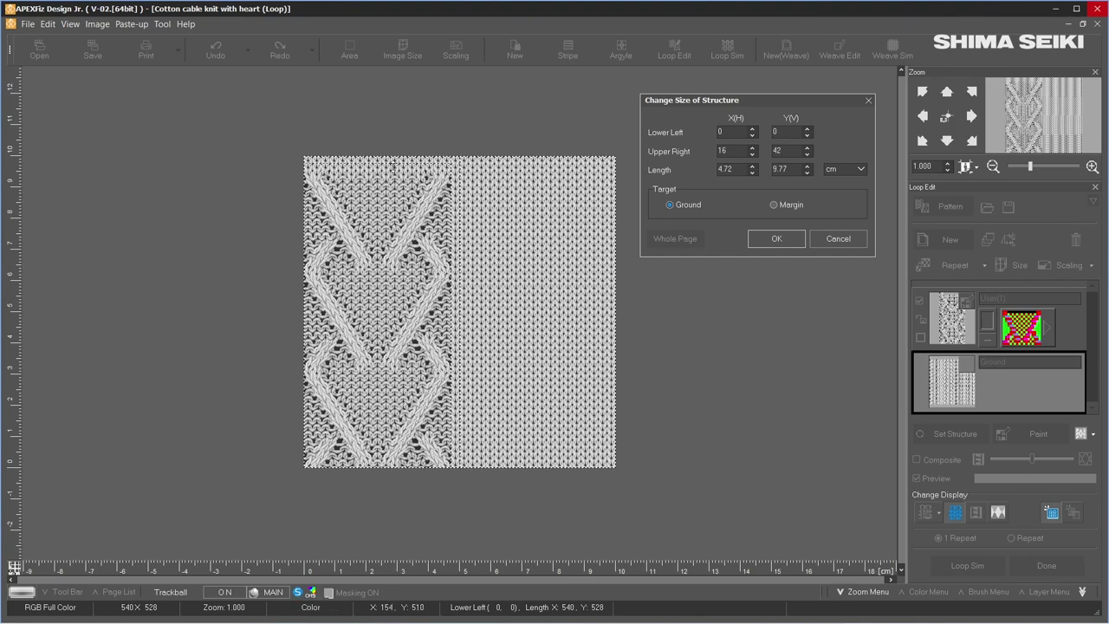
pyautogui.moveTo(391, 173); pyautogui.dragTo(392, 177)
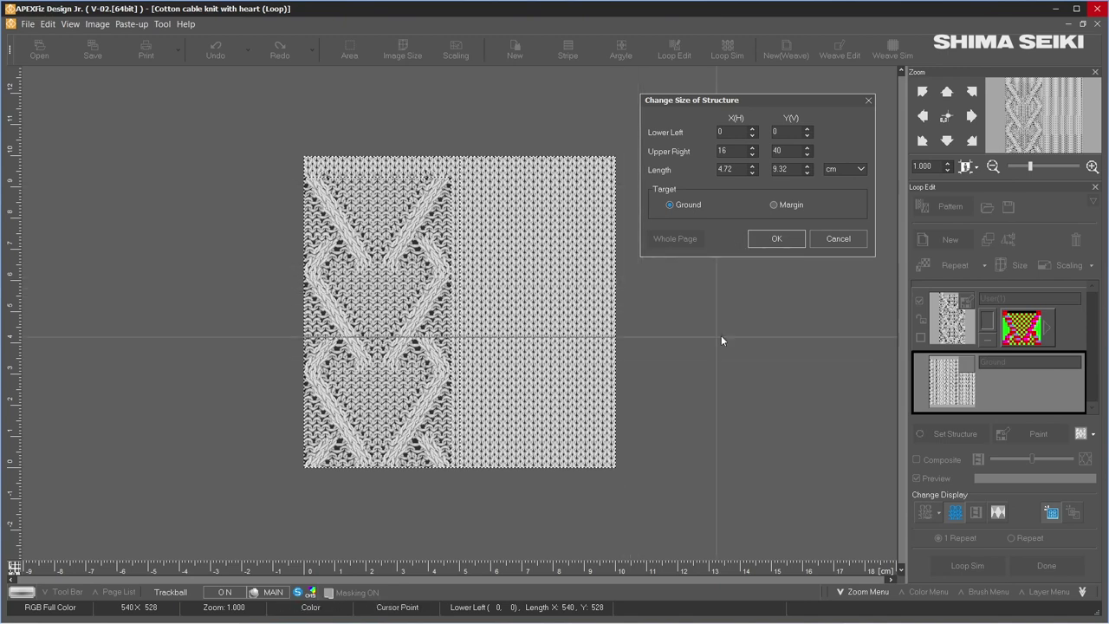
pyautogui.click(790, 238)
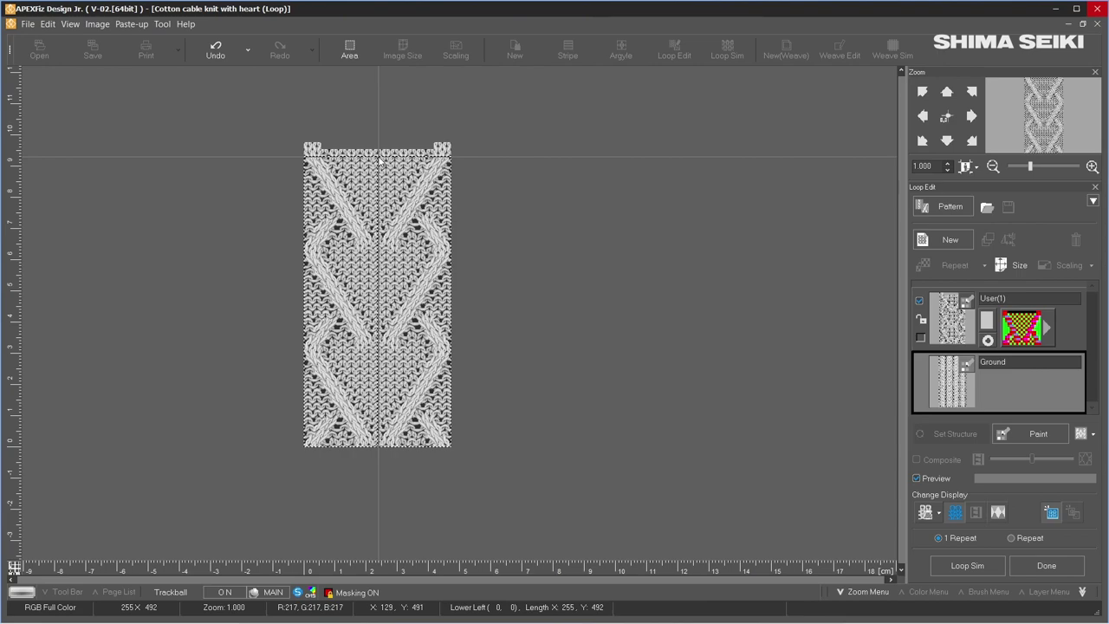
pyautogui.click(219, 52)
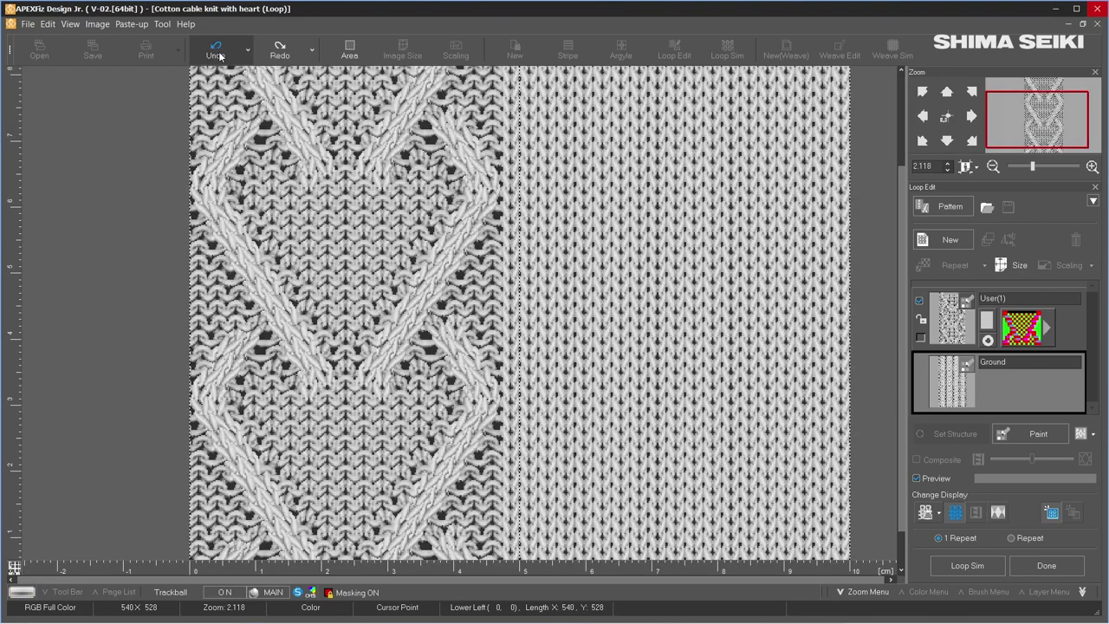
pyautogui.click(292, 54)
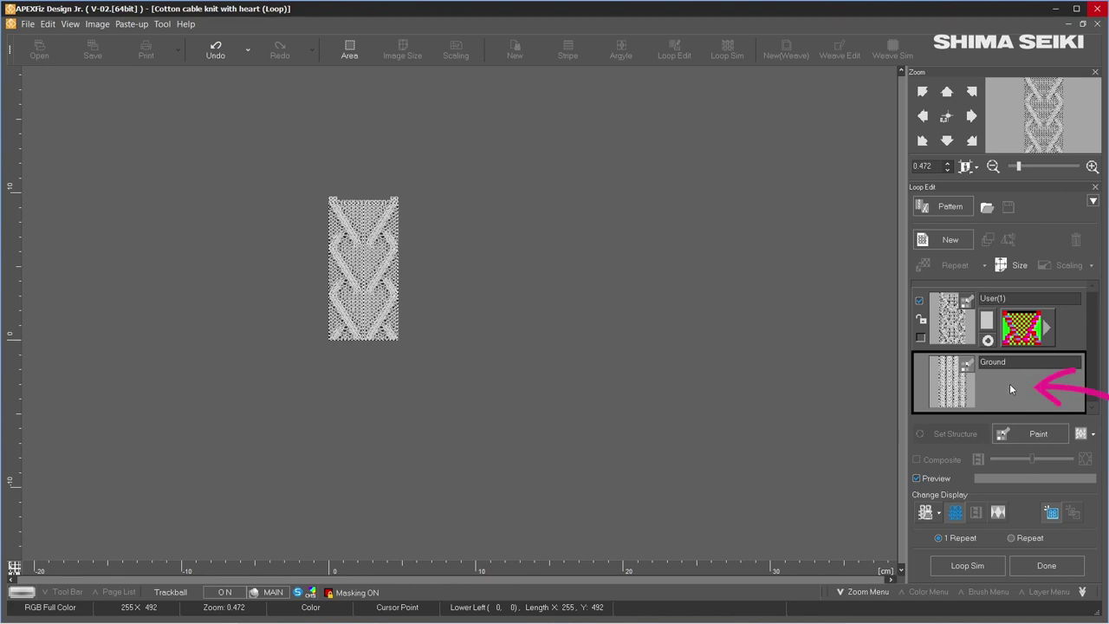
# - Extend the Ground structure upward to an upper-right Y of 42, giving a length of 9.77 cm
pyautogui.click(1003, 265)
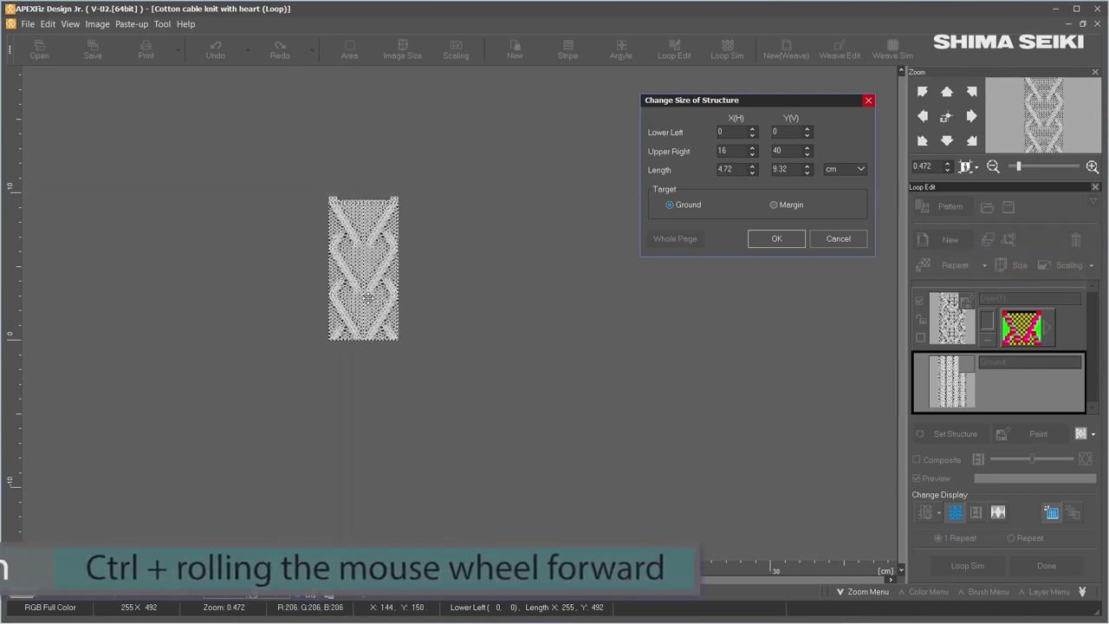
pyautogui.keyDown('ctrl'); pyautogui.scroll(1, 366, 295); pyautogui.keyUp('ctrl')
pyautogui.keyDown('ctrl'); pyautogui.scroll(2, 367, 297); pyautogui.keyUp('ctrl')
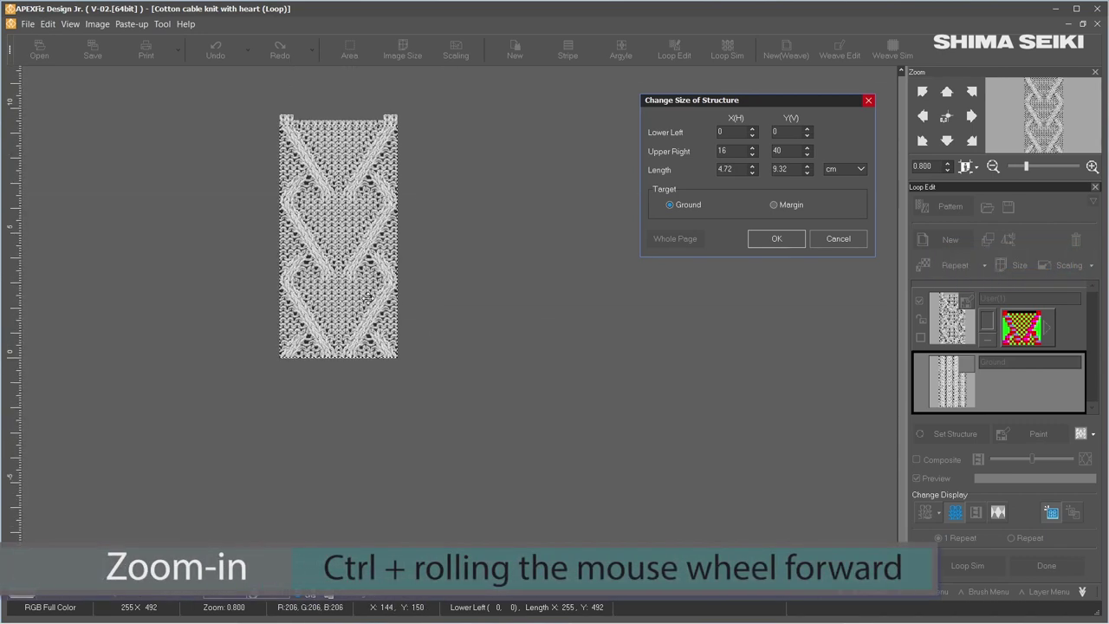
pyautogui.keyDown('ctrl'); pyautogui.scroll(1, 367, 297); pyautogui.keyUp('ctrl')
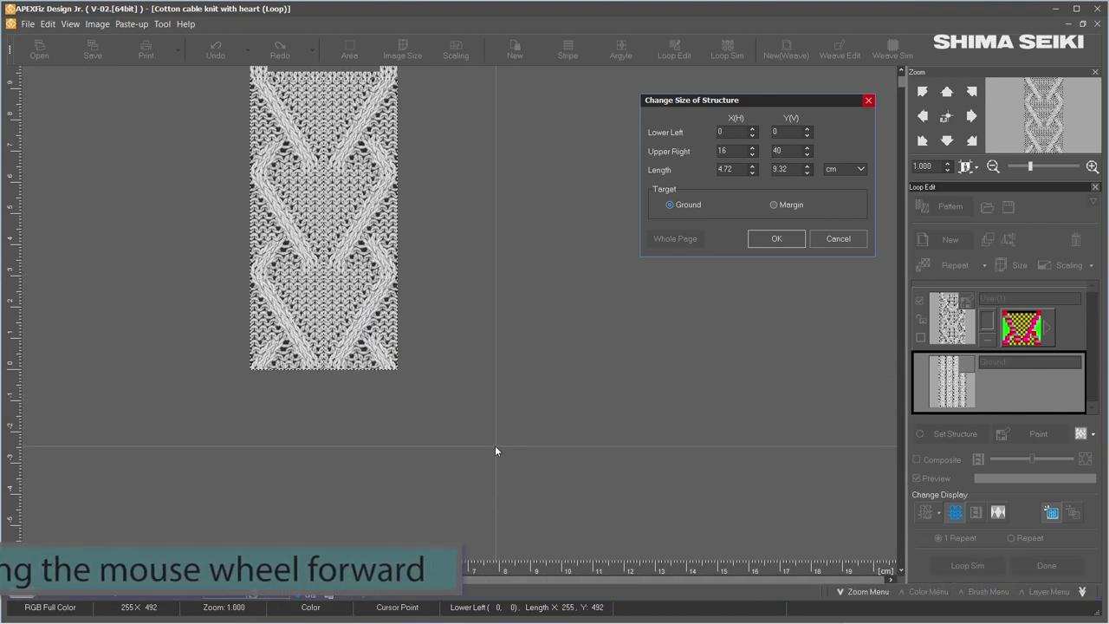
pyautogui.scroll(4, 503, 448)
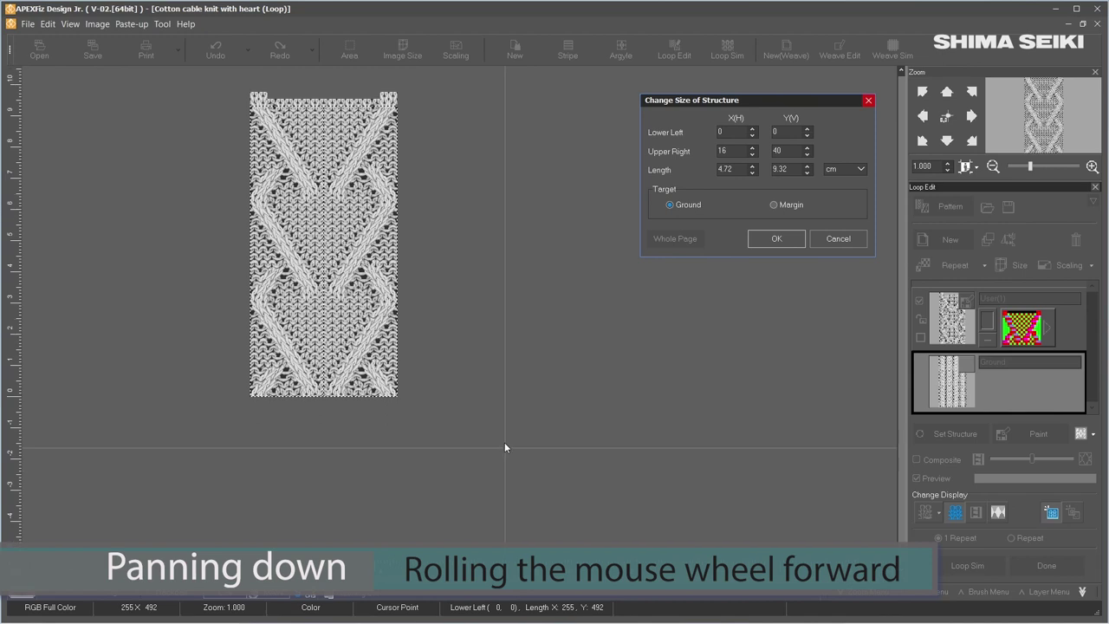
pyautogui.scroll(2, 505, 447)
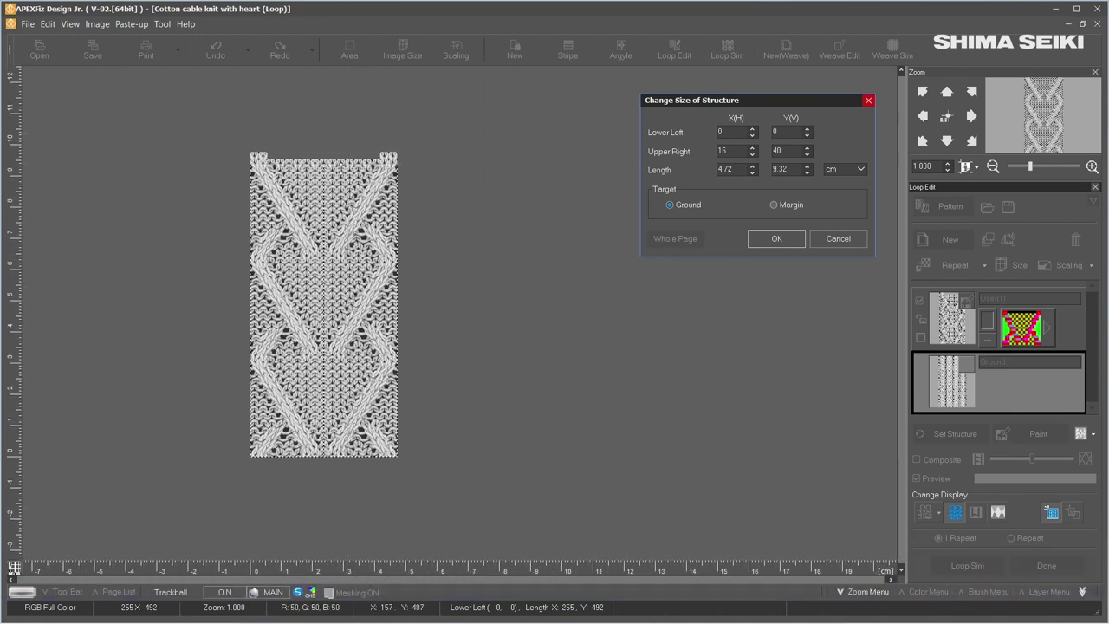
pyautogui.click(342, 160)
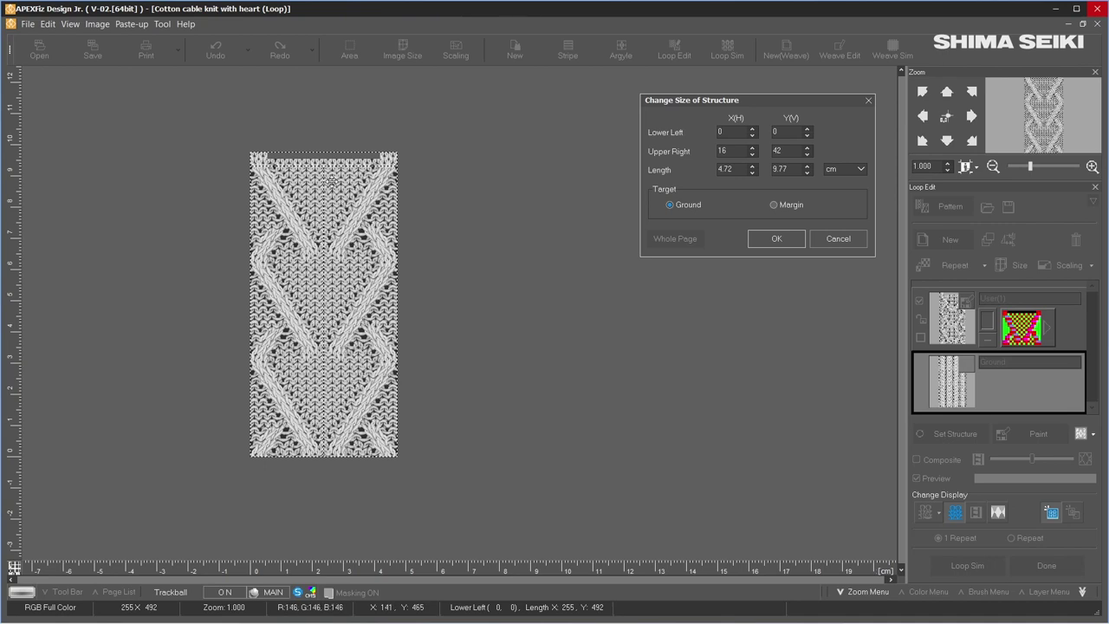
pyautogui.click(785, 240)
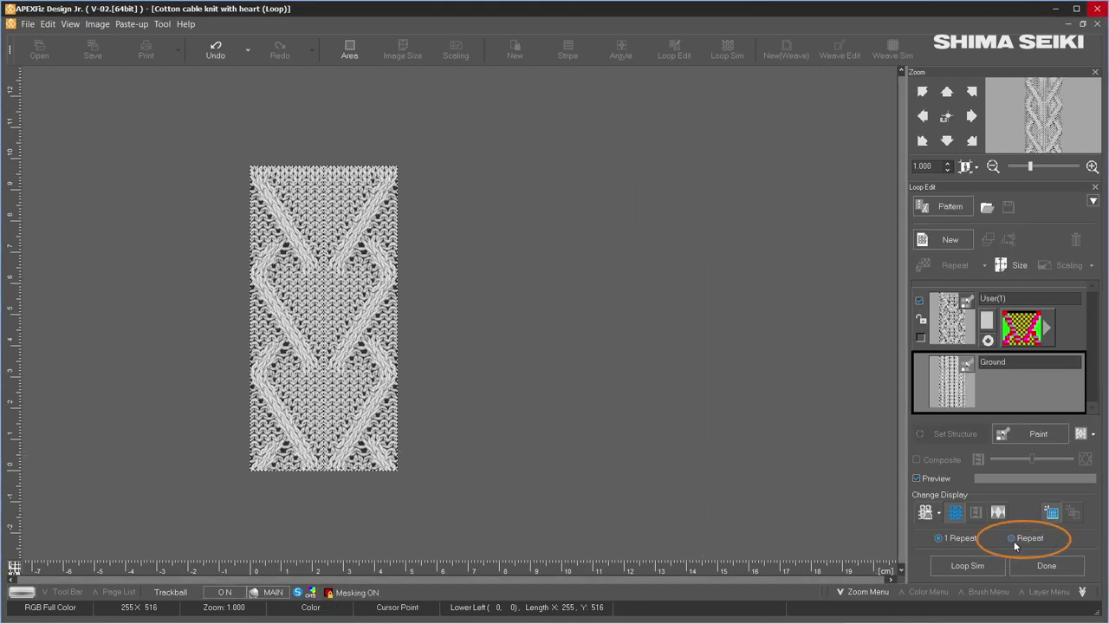
# - Check the pattern in the Repeat and 1 Repeat displays and undo the last Ground size change
pyautogui.click(1013, 538)
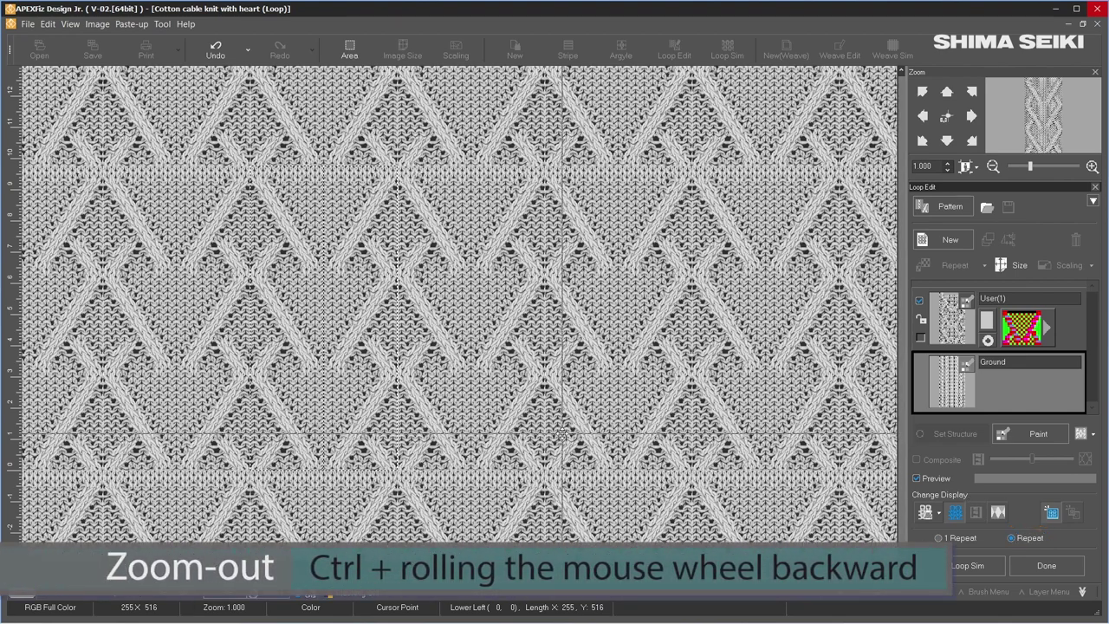
pyautogui.keyDown('ctrl'); pyautogui.scroll(-3, 561, 433); pyautogui.keyUp('ctrl')
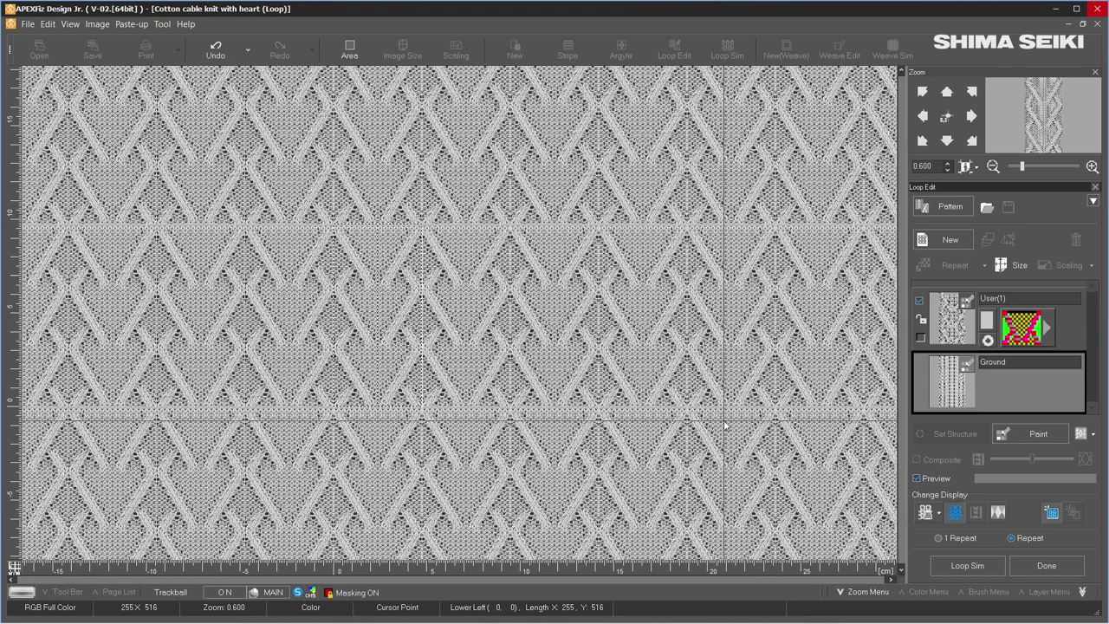
pyautogui.click(939, 539)
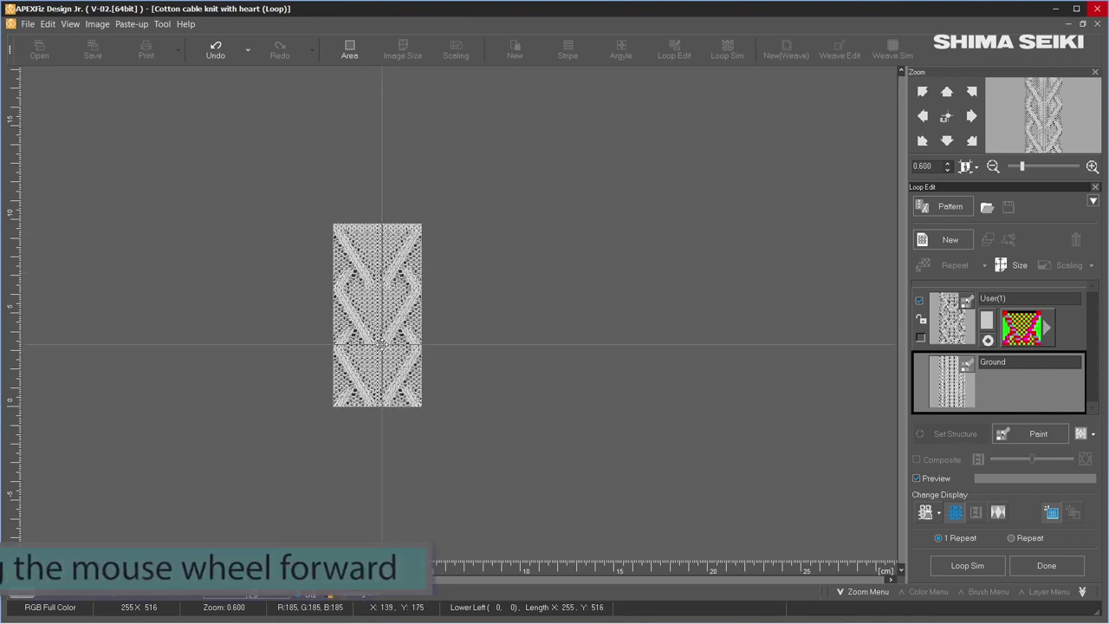
pyautogui.keyDown('ctrl'); pyautogui.scroll(1, 382, 344); pyautogui.keyUp('ctrl')
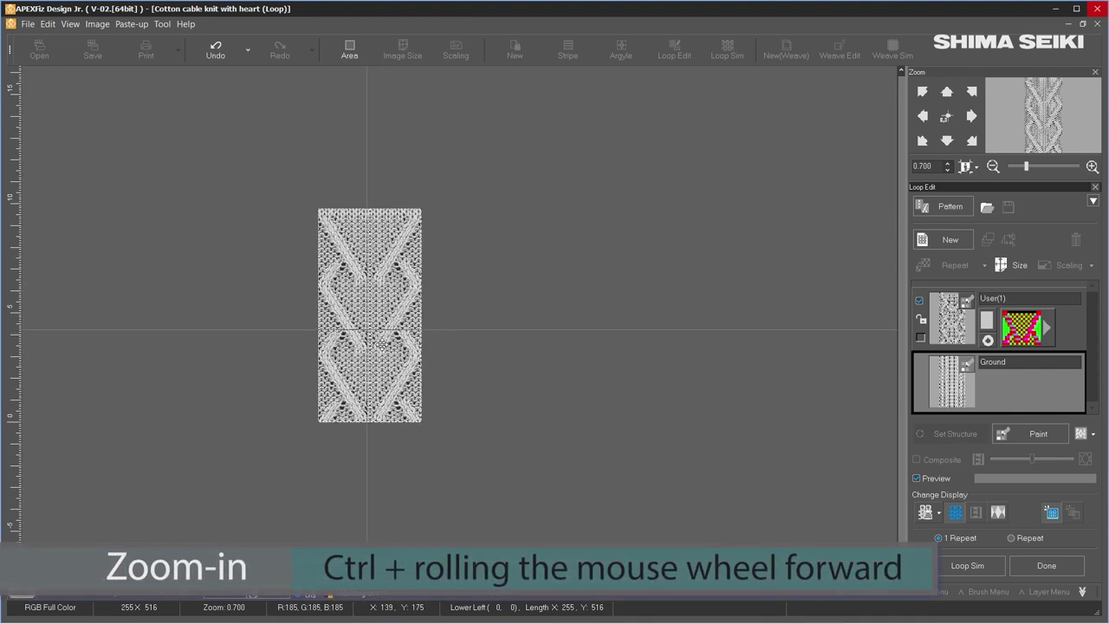
pyautogui.keyDown('ctrl'); pyautogui.scroll(3, 382, 344); pyautogui.keyUp('ctrl')
pyautogui.keyDown('ctrl'); pyautogui.scroll(3, 343, 333); pyautogui.keyUp('ctrl')
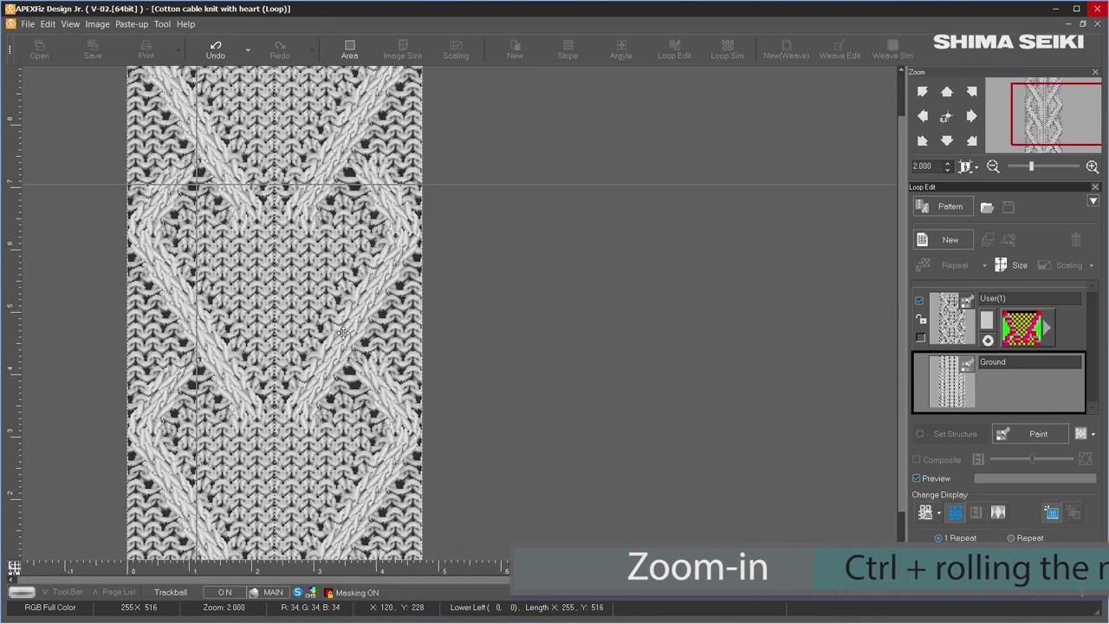
pyautogui.keyDown('ctrl'); pyautogui.scroll(-4, 343, 333); pyautogui.keyUp('ctrl')
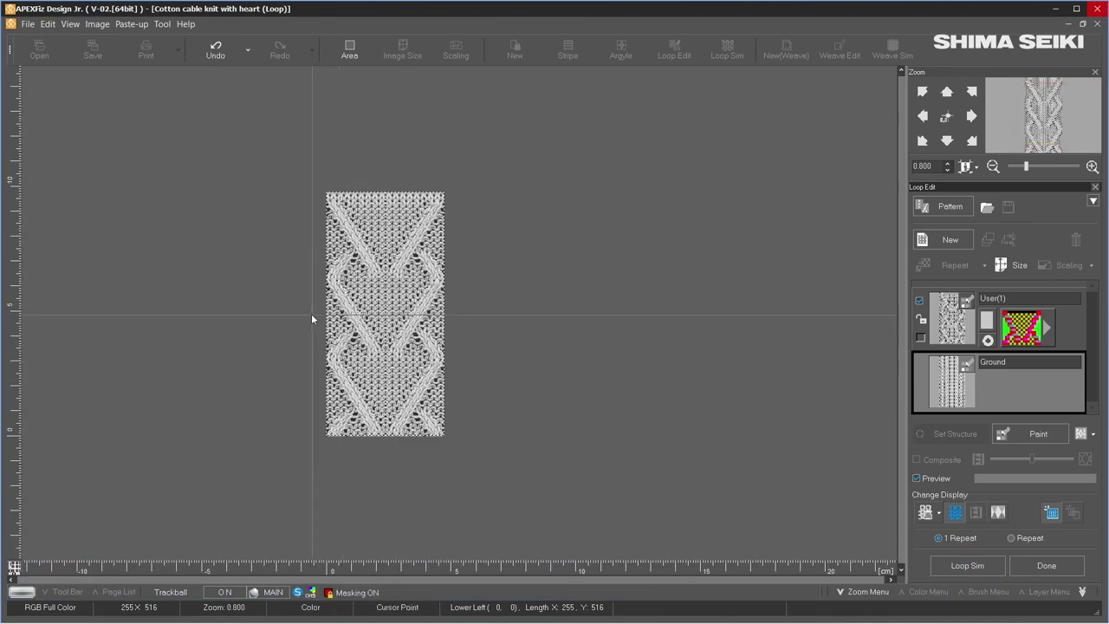
pyautogui.click(218, 54)
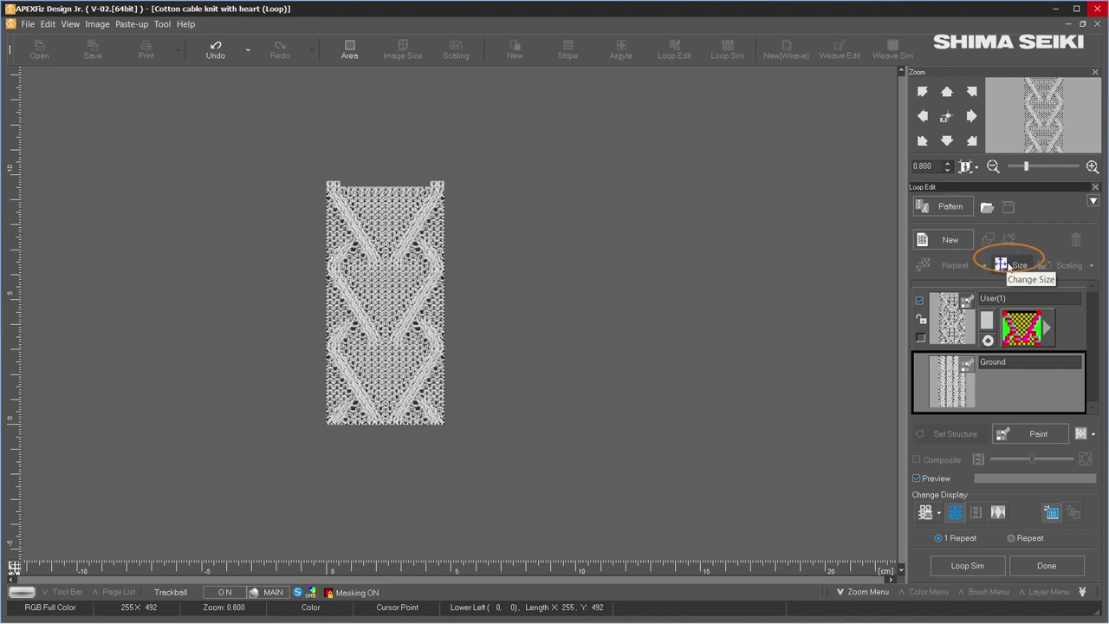
# - Extend the Ground structure to an upper-right Y of 41, giving a length of 9.55 cm, and display the pattern as a repeat
pyautogui.click(1007, 266)
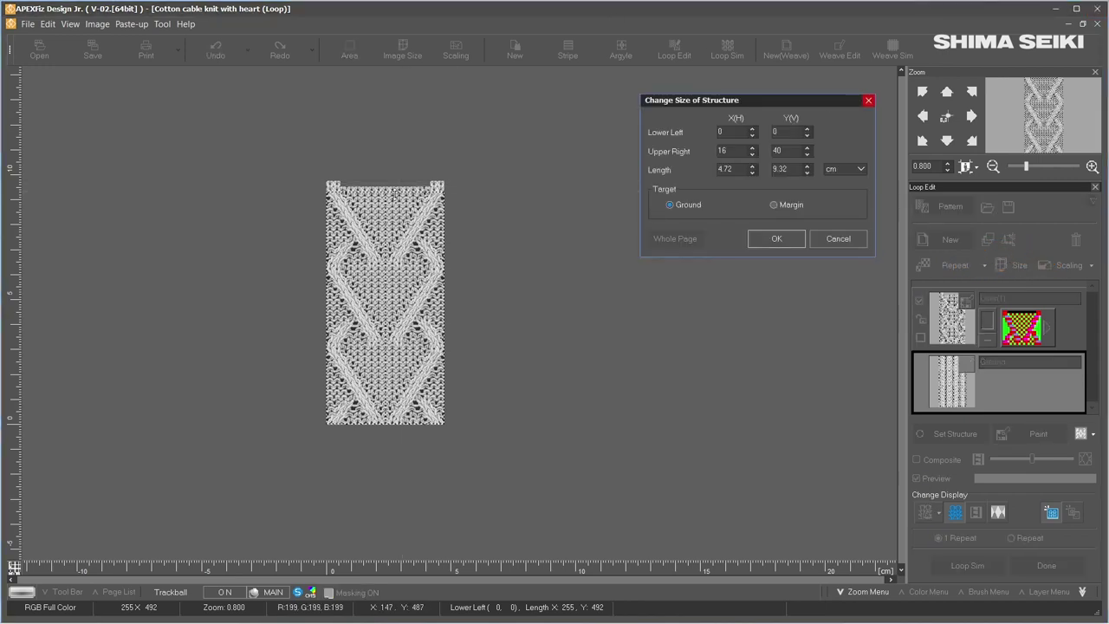
pyautogui.moveTo(395, 188); pyautogui.dragTo(395, 182)
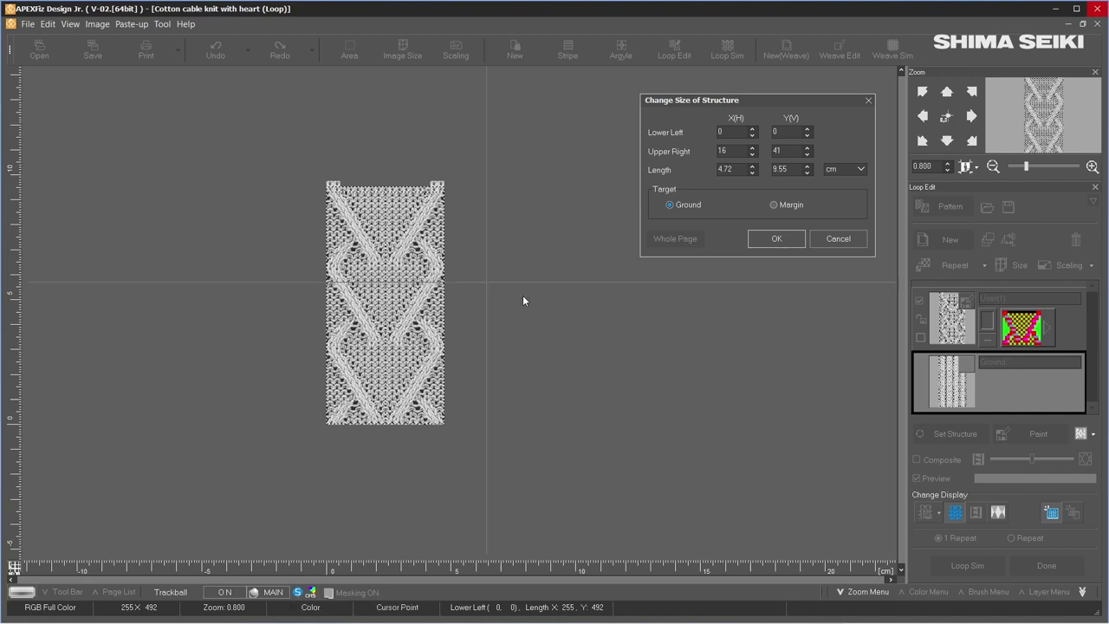
pyautogui.click(778, 240)
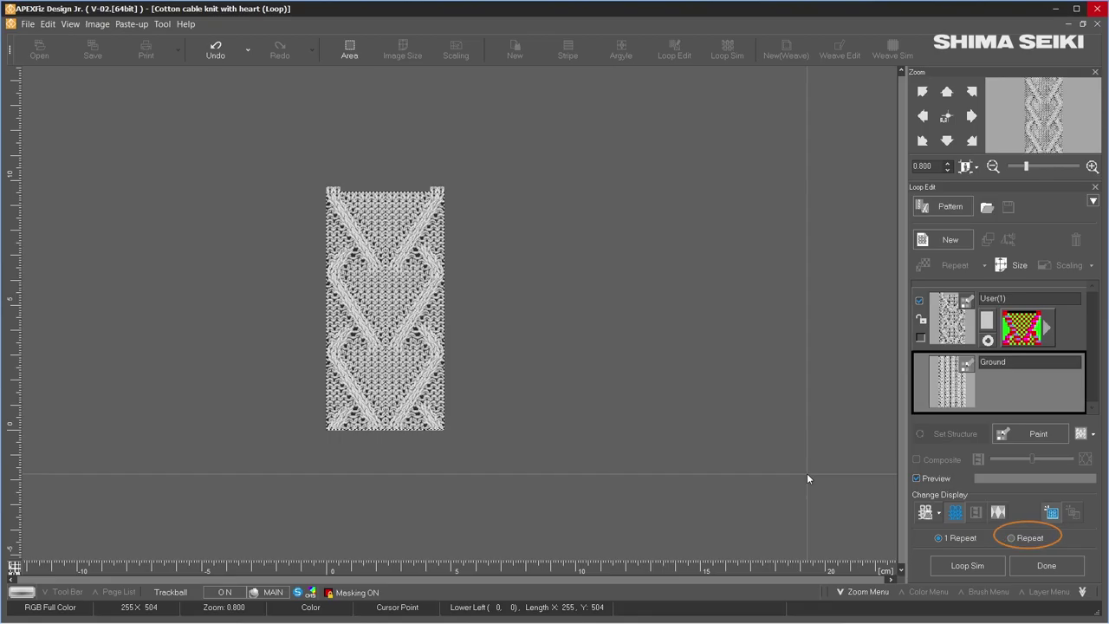
pyautogui.click(1011, 538)
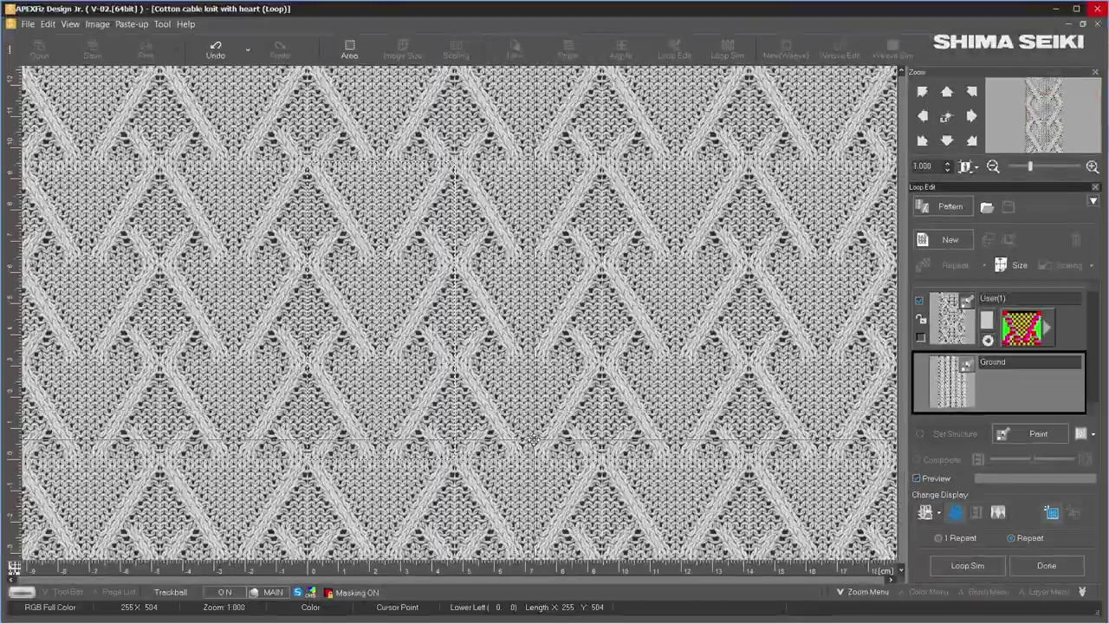
# - Start a loop simulation of the heart cable design with the 7 G, High Quality (Structure) settings and view the yarn specification without changing it
pyautogui.scroll(-2, 537, 436)
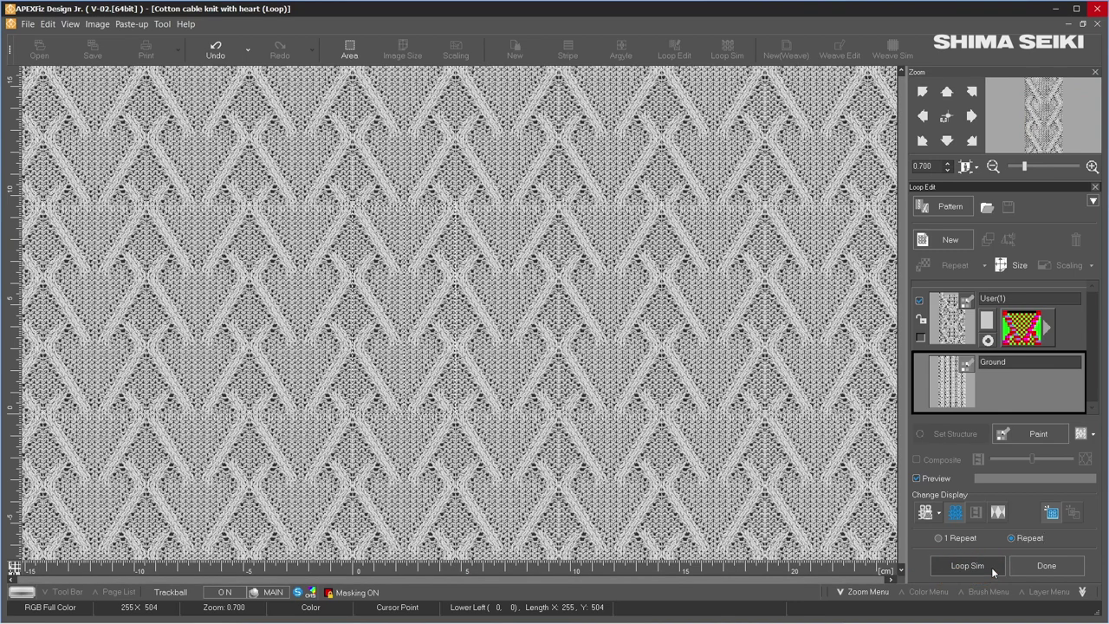
pyautogui.click(991, 567)
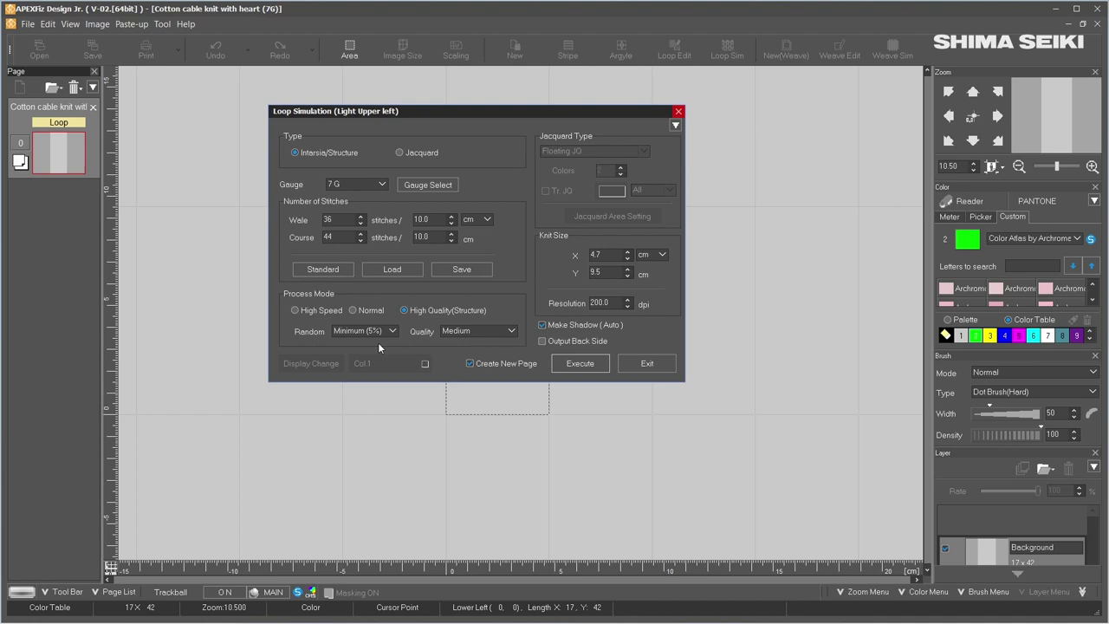
pyautogui.click(601, 365)
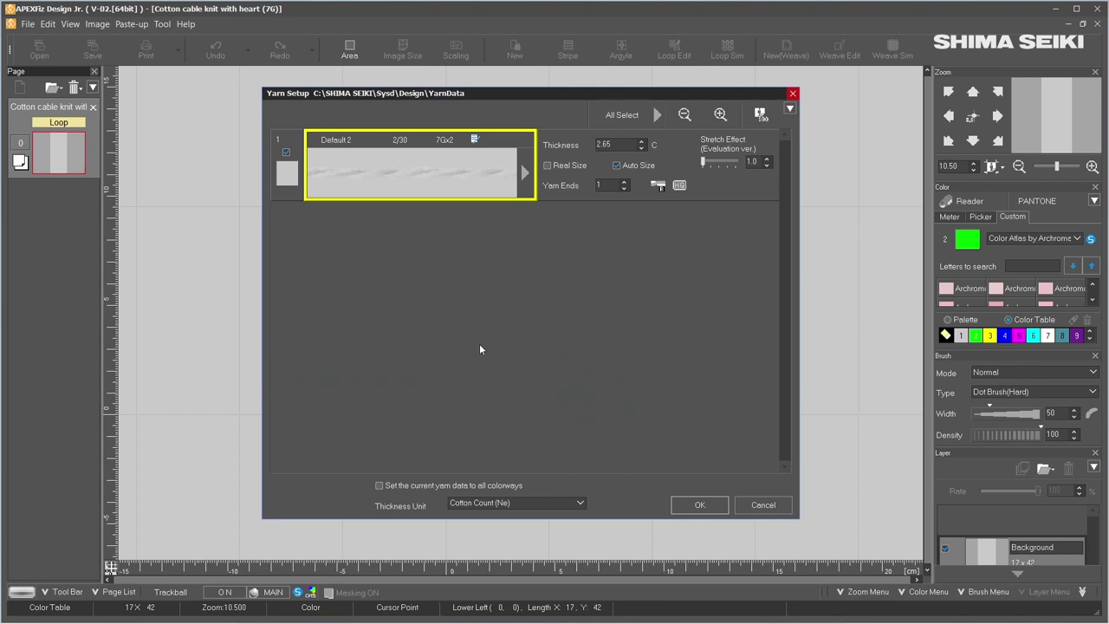
pyautogui.doubleClick(414, 180)
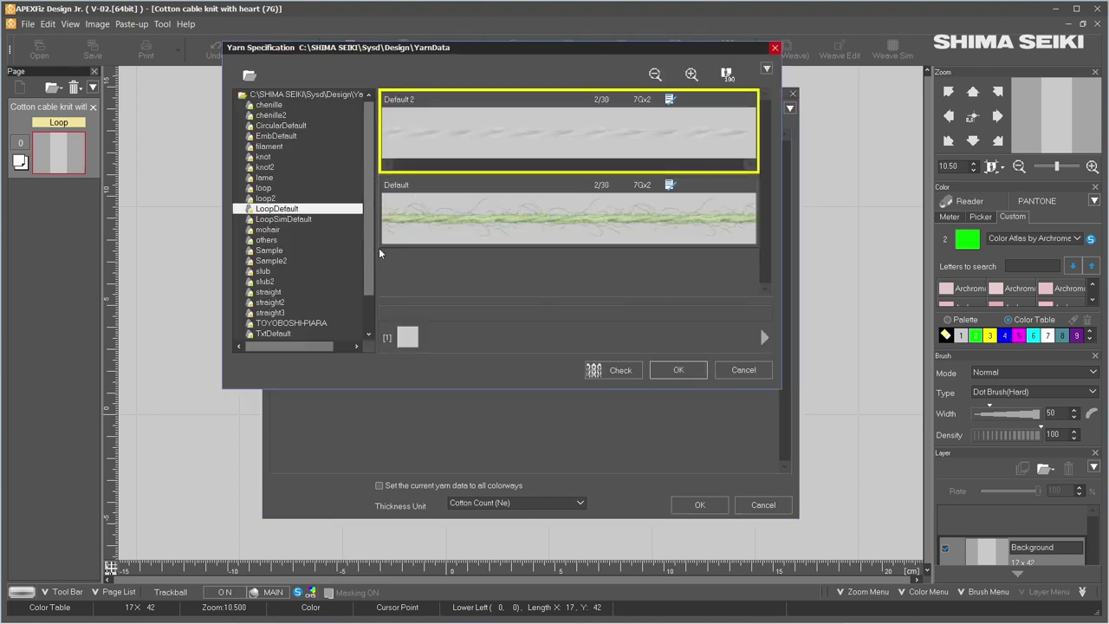
pyautogui.click(758, 371)
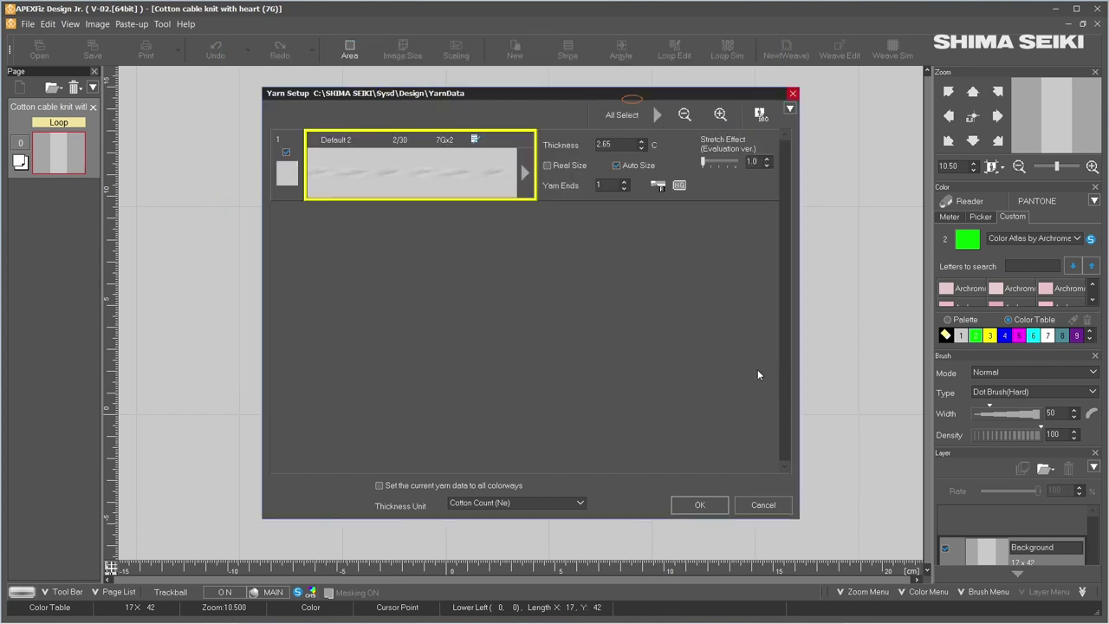
# - Assign the Cotton01 20/1 yarn from the TxtDefault3 folder to the design's yarn
pyautogui.click(626, 120)
pyautogui.doubleClick(430, 182)
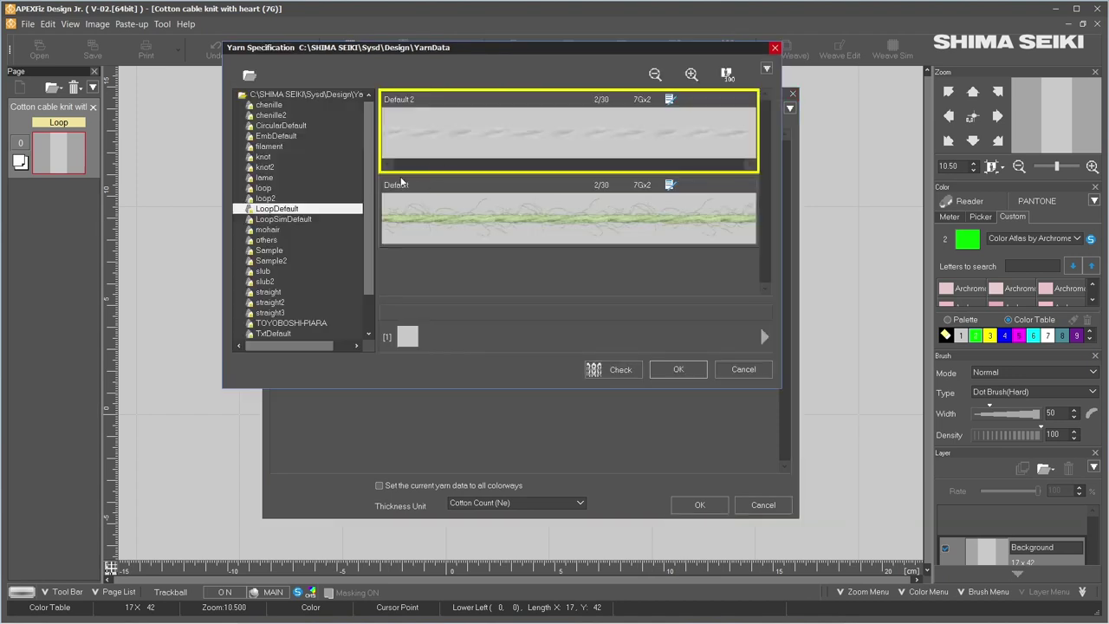
pyautogui.click(365, 227)
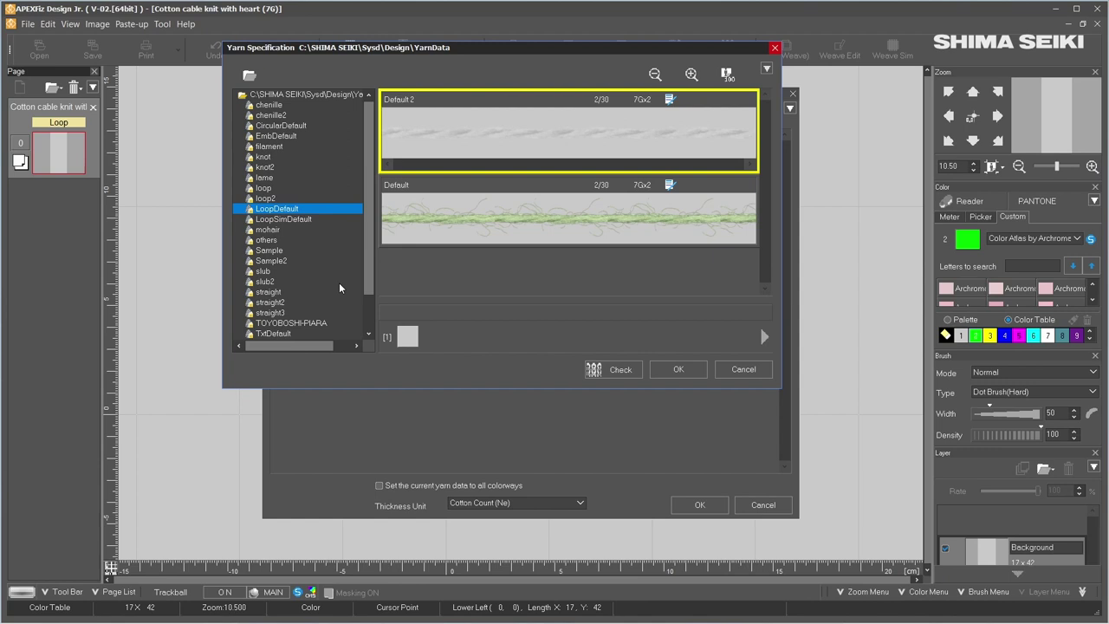
pyautogui.scroll(-1, 339, 282)
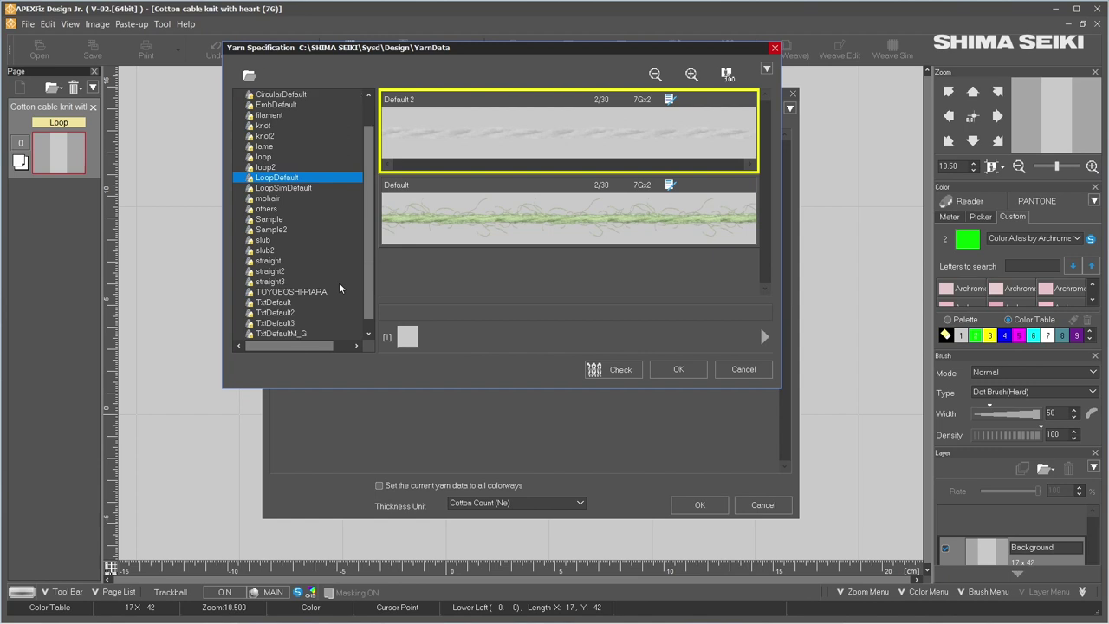
pyautogui.click(292, 327)
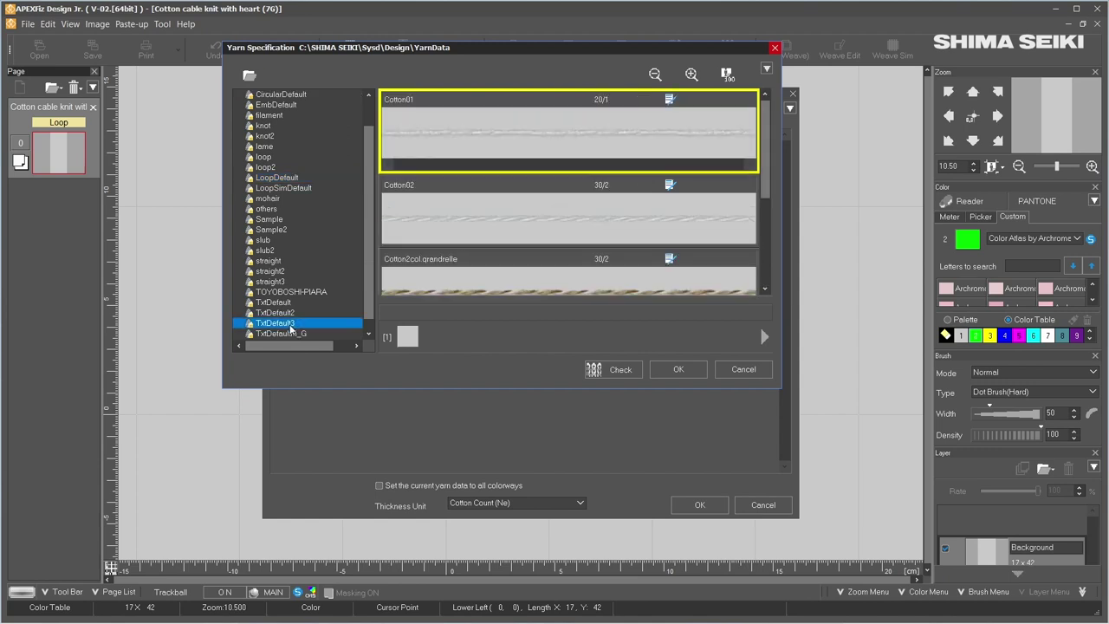
pyautogui.click(574, 131)
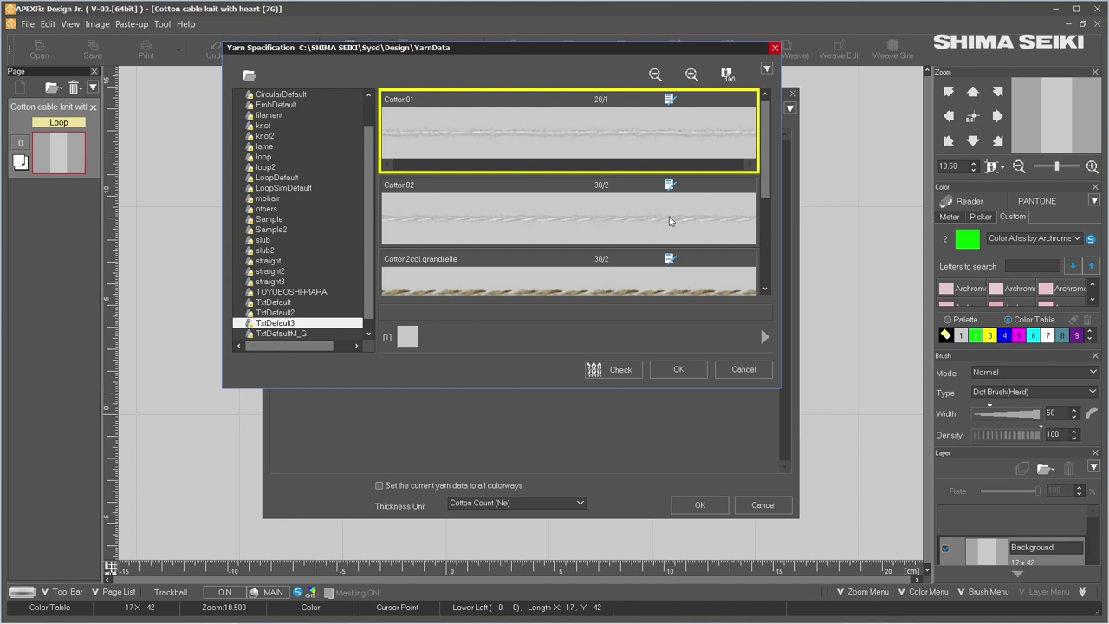
pyautogui.click(681, 369)
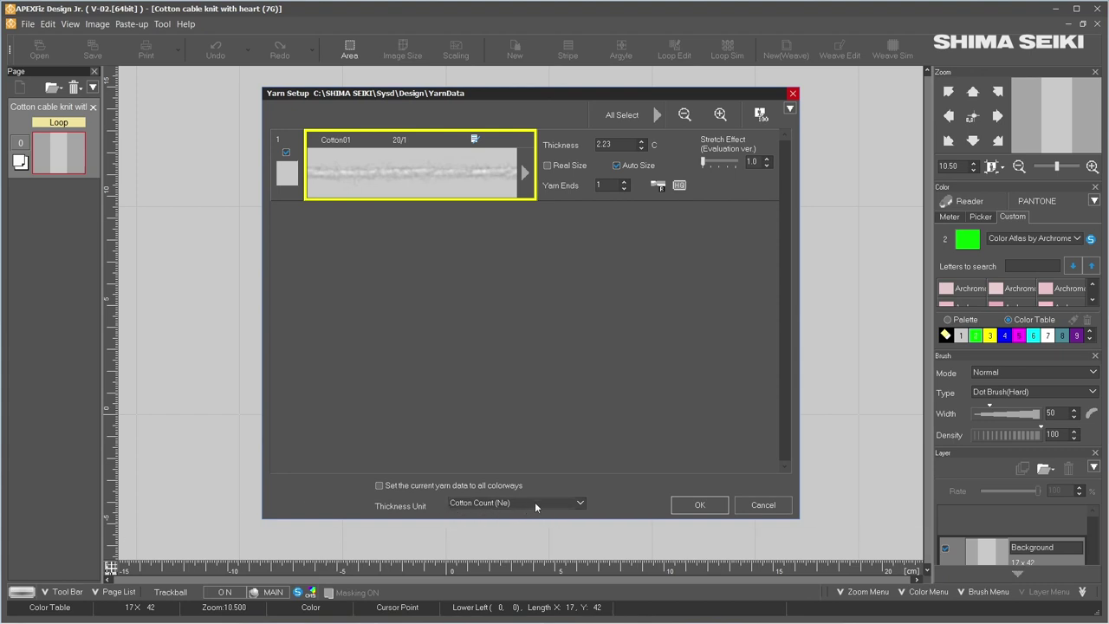
# - Keep Cotton Count (Ne) as the thickness unit and generate the grey simulation on a new page, moving the settings dialog aside to view it
pyautogui.click(581, 503)
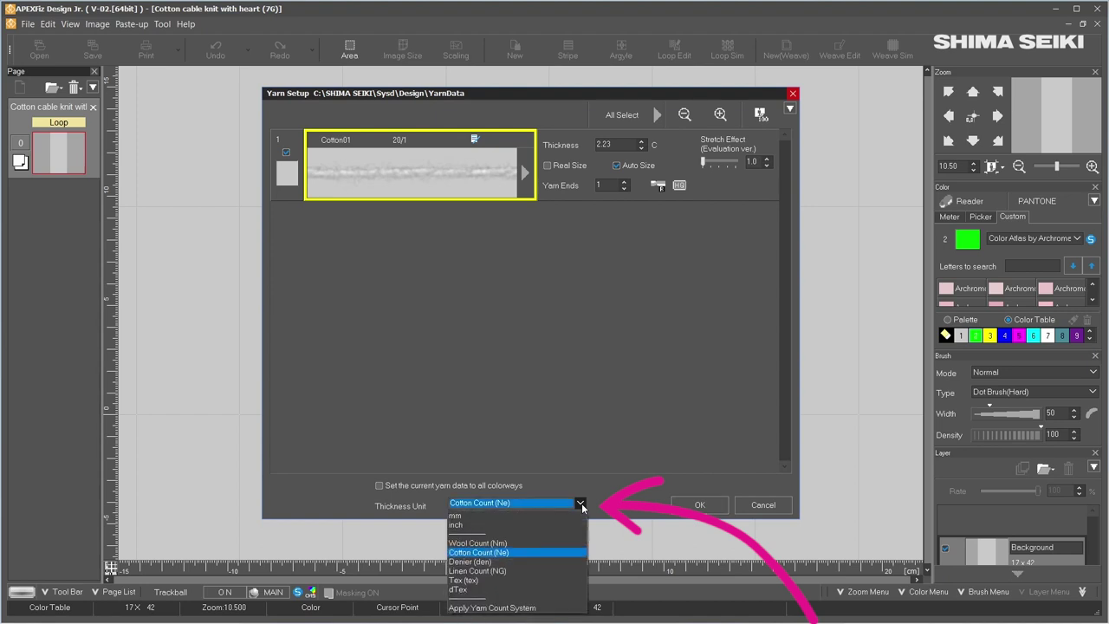
pyautogui.click(530, 551)
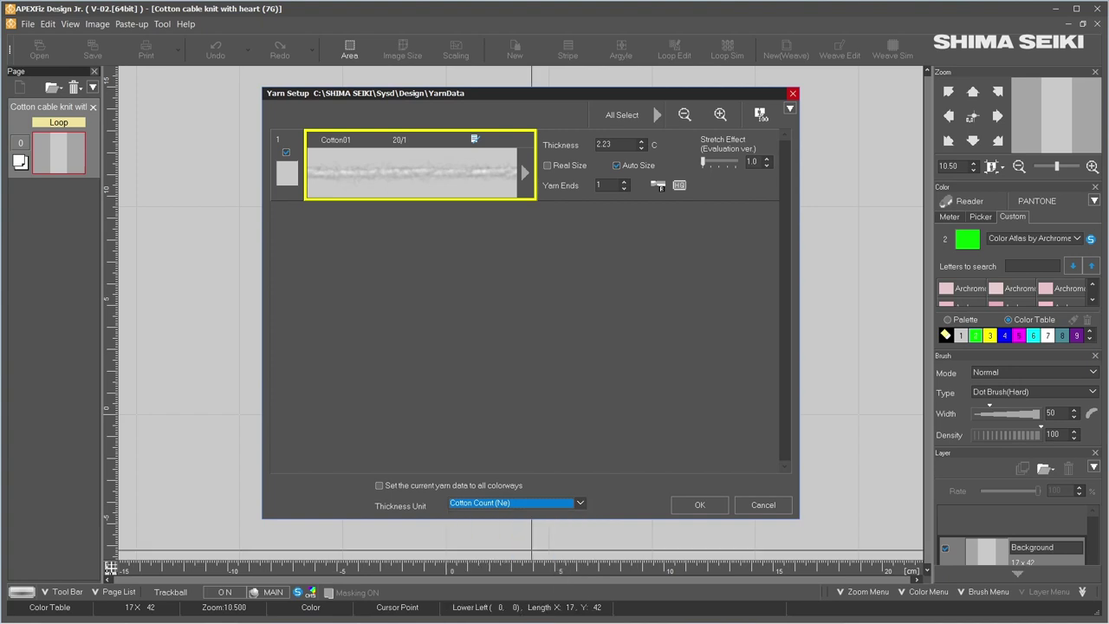
pyautogui.click(712, 505)
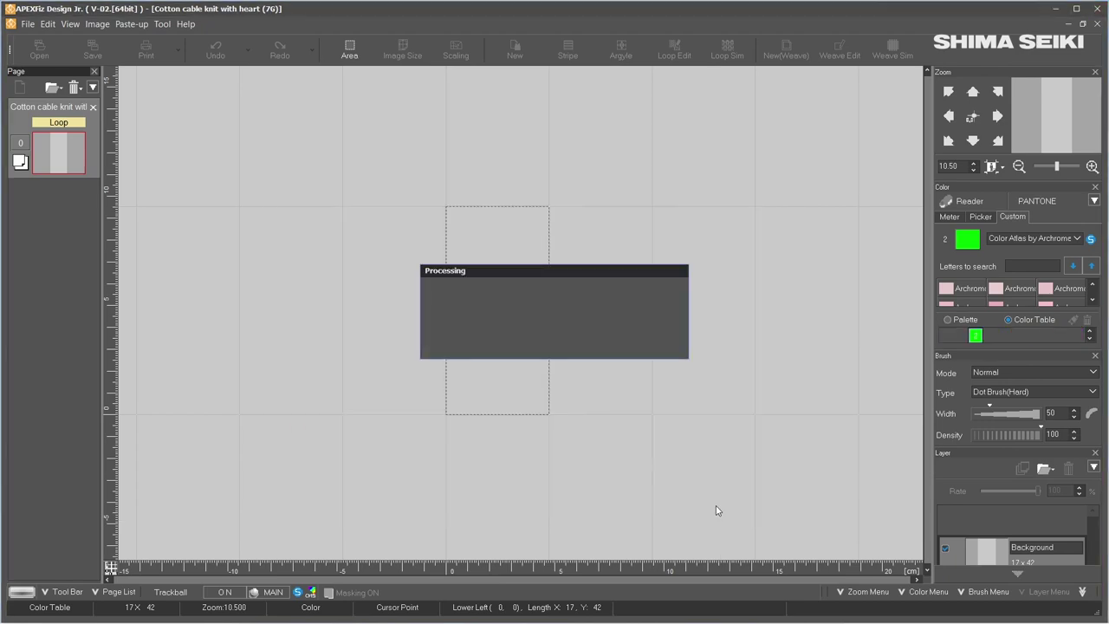
pyautogui.moveTo(602, 108); pyautogui.dragTo(483, 99)
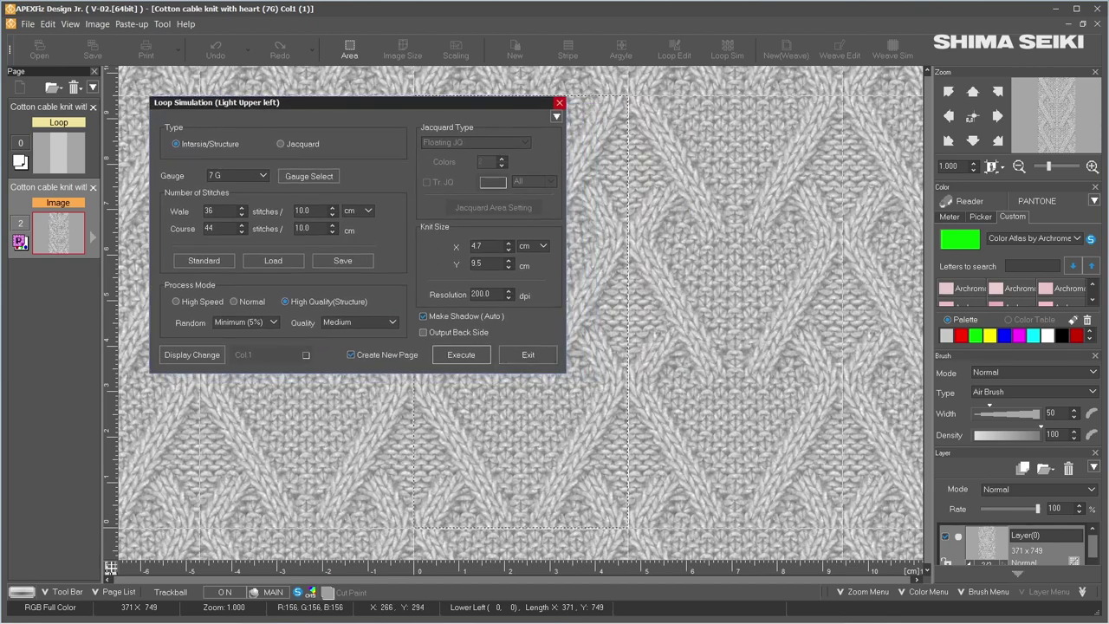
pyautogui.moveTo(391, 108); pyautogui.dragTo(548, 117)
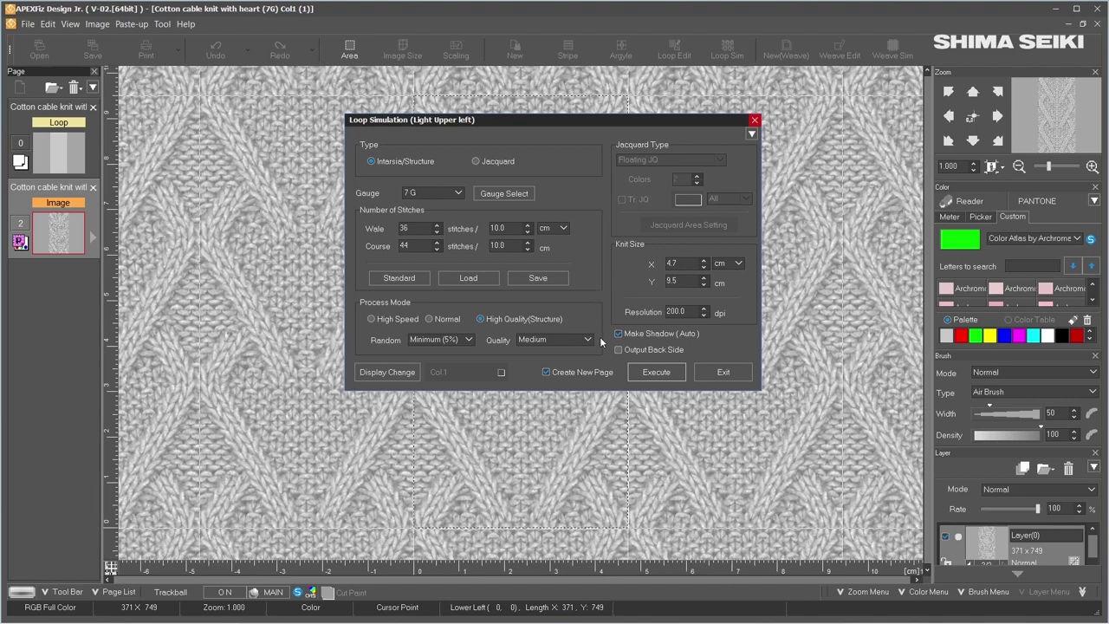
# - Start another loop simulation and recolour the Cotton01 yarn to the palette's magenta, H 92, L 53, S 61
pyautogui.click(677, 373)
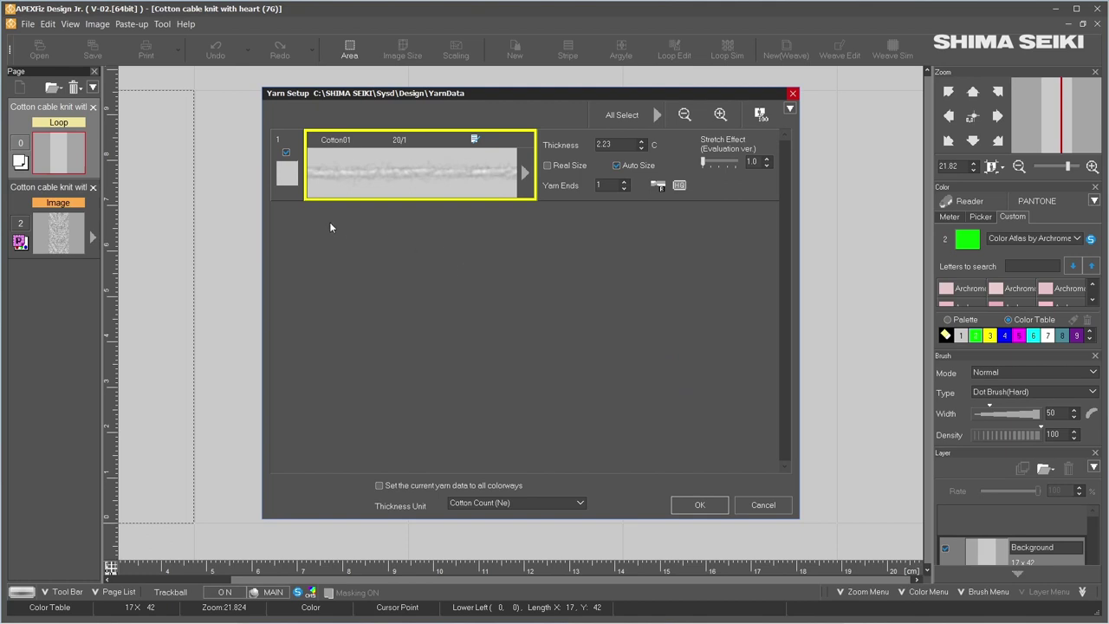
pyautogui.click(288, 173)
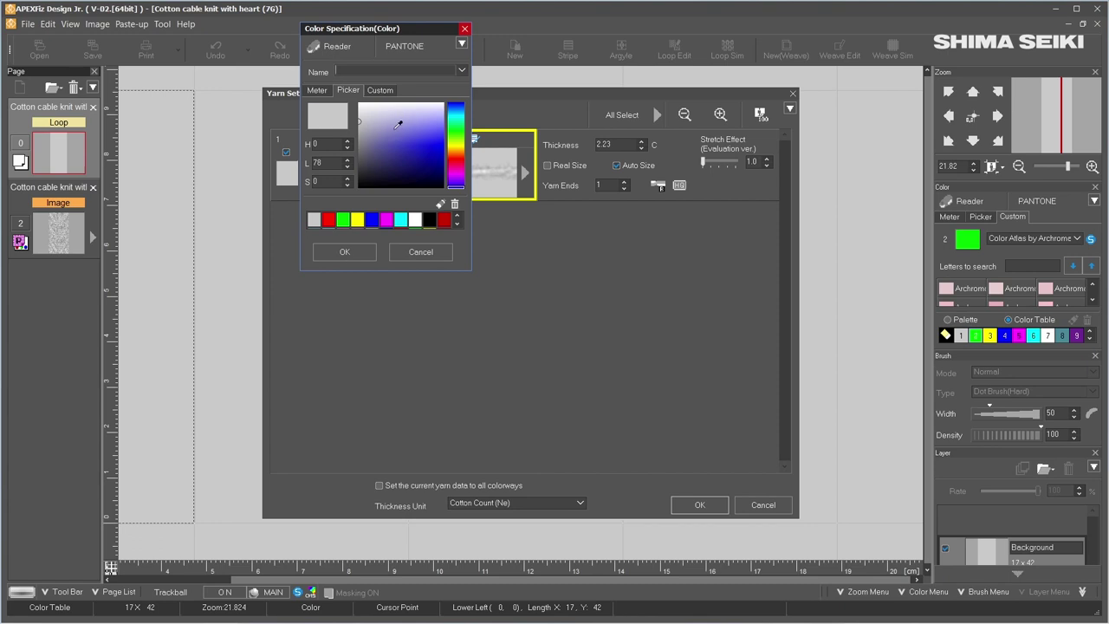
pyautogui.click(398, 125)
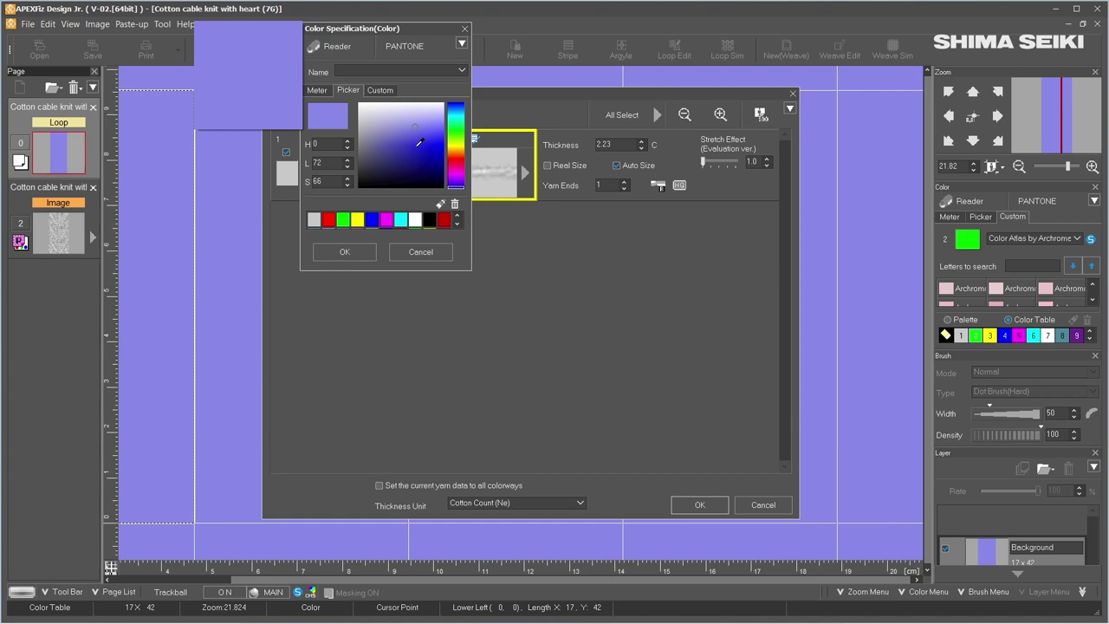
pyautogui.click(457, 185)
pyautogui.moveTo(457, 185)
pyautogui.mouseDown()
pyautogui.moveTo(457, 134)
pyautogui.moveTo(457, 157)
pyautogui.mouseUp()
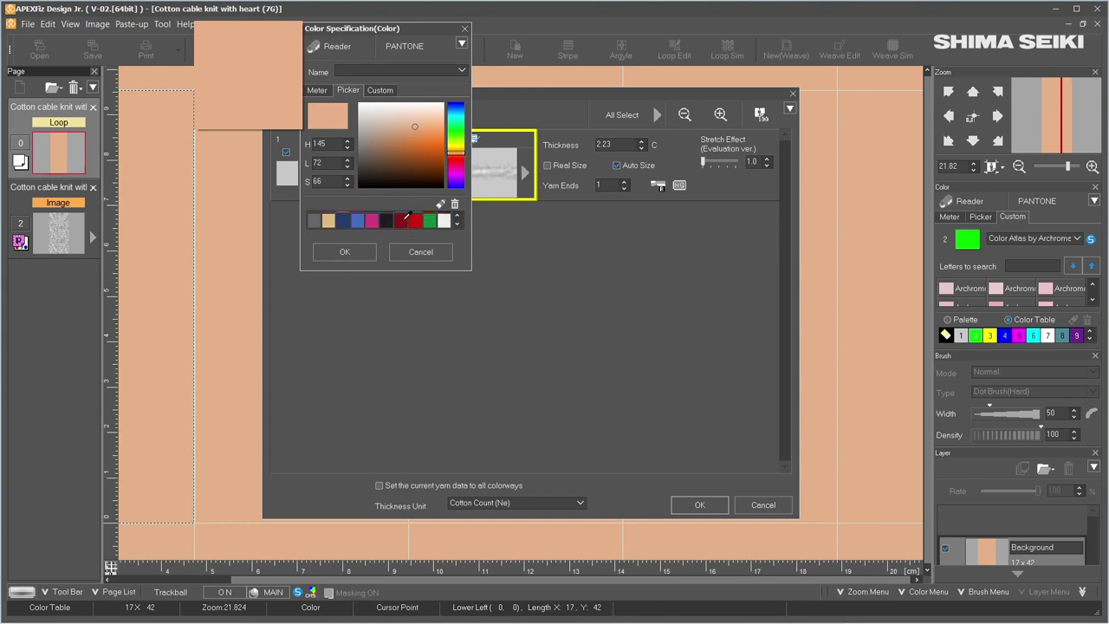
pyautogui.scroll(-2, 407, 217)
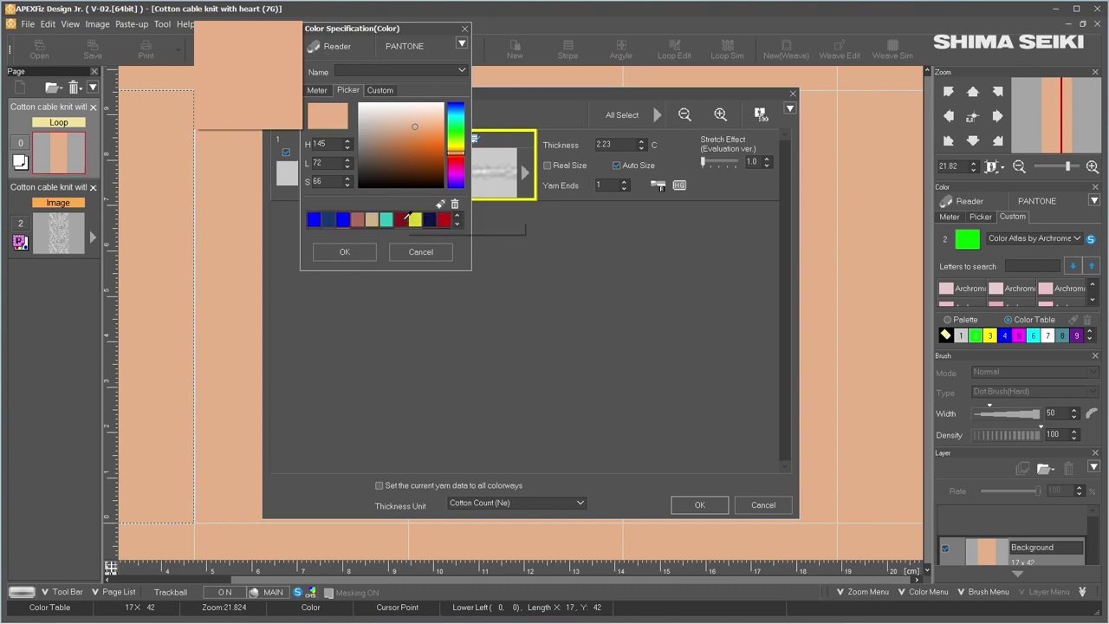
pyautogui.scroll(-3, 408, 216)
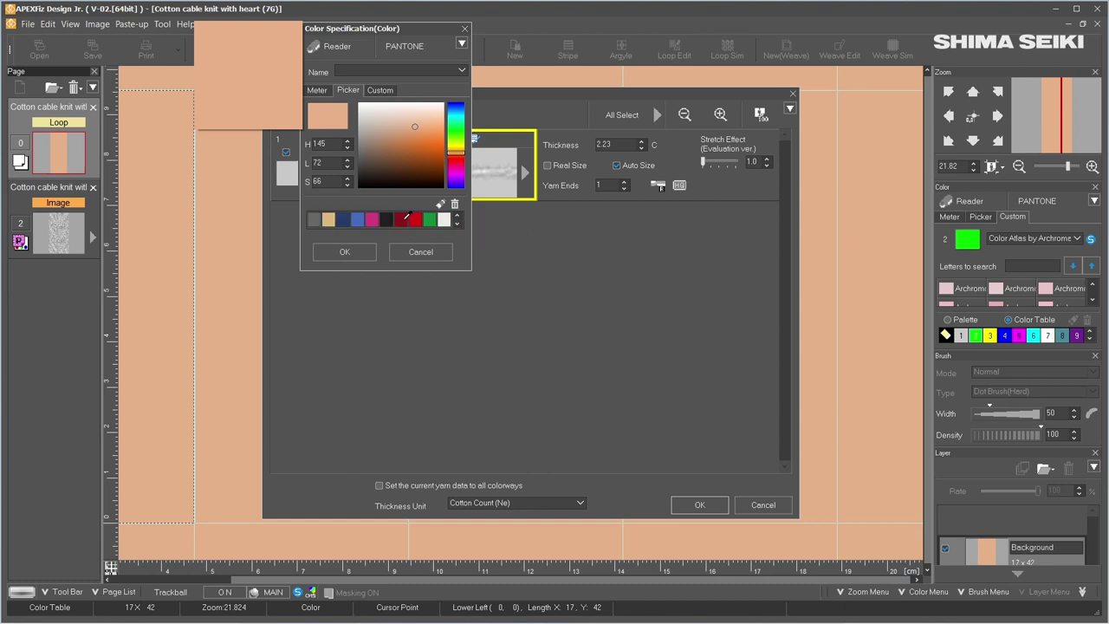
pyautogui.scroll(-2, 407, 216)
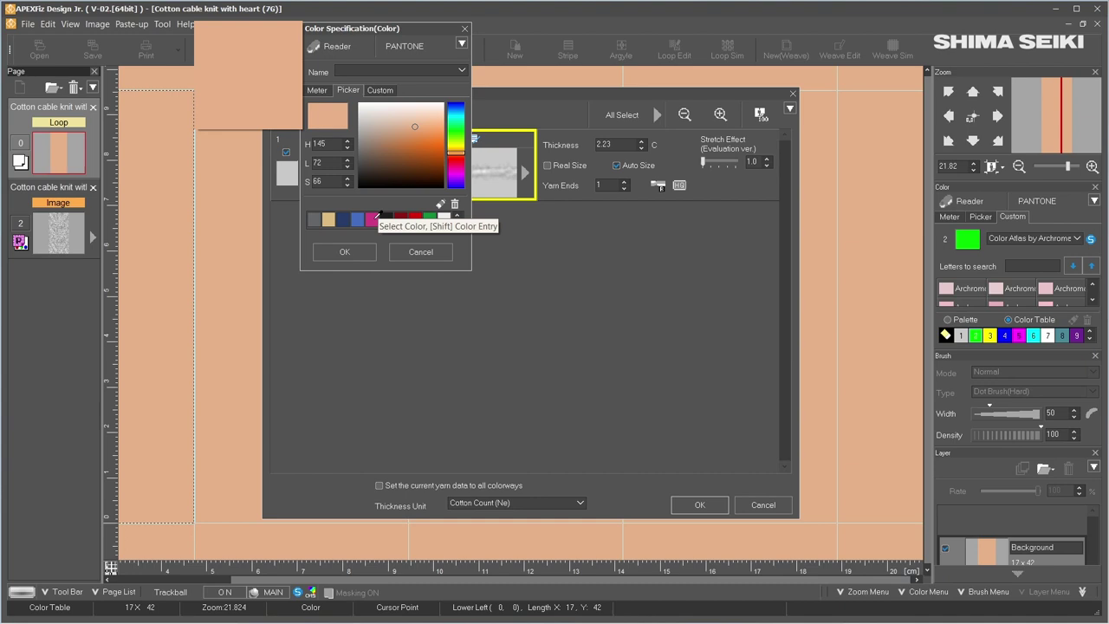
pyautogui.click(374, 217)
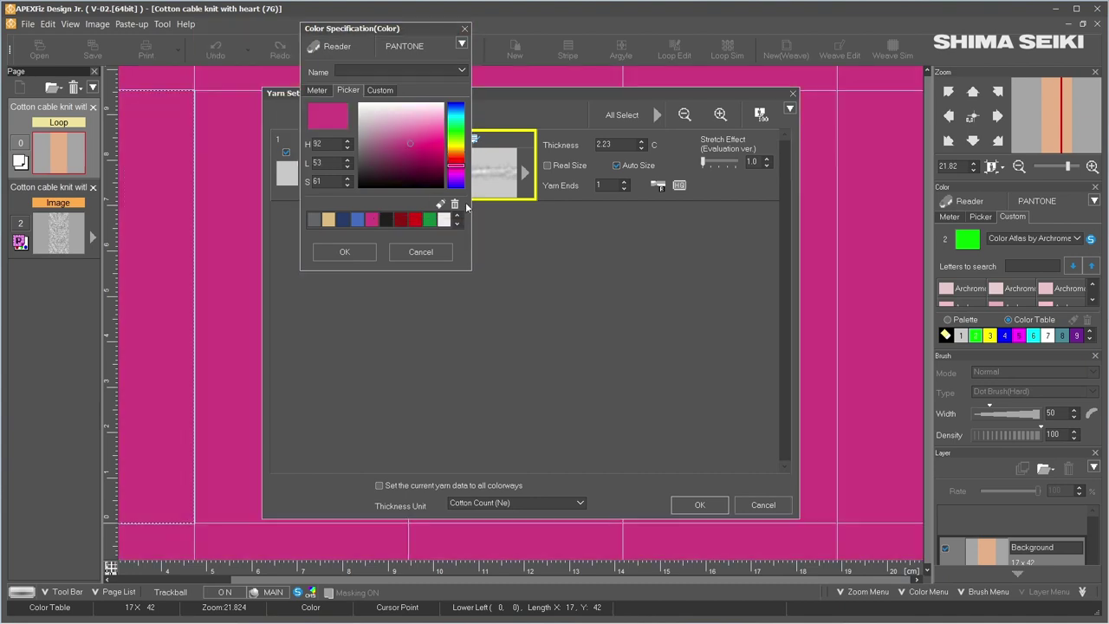
pyautogui.scroll(-1, 404, 214)
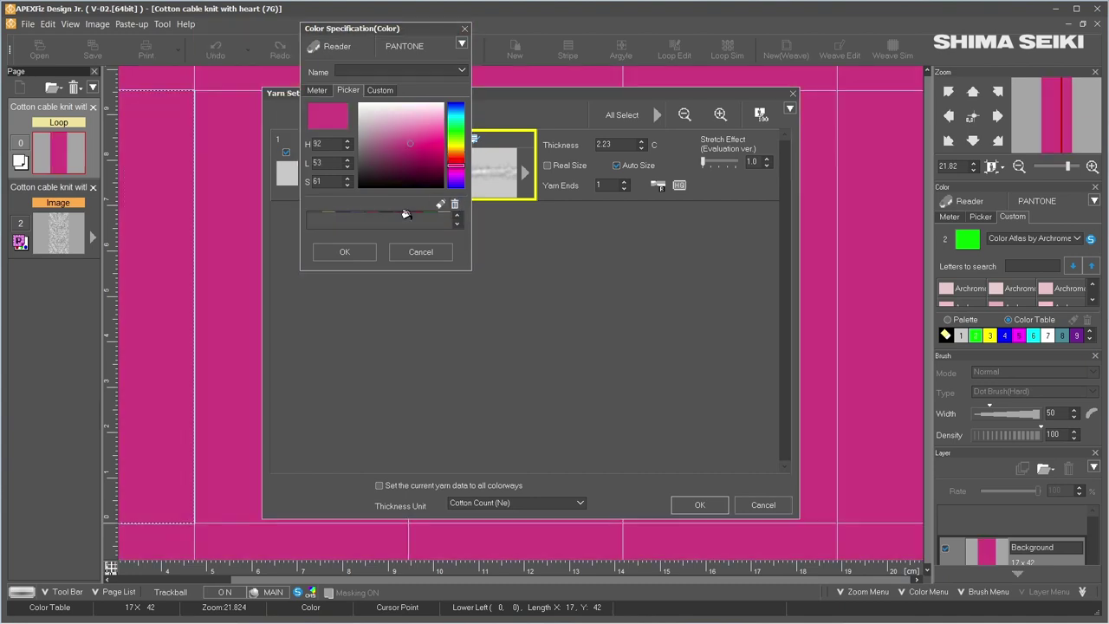
pyautogui.click(345, 251)
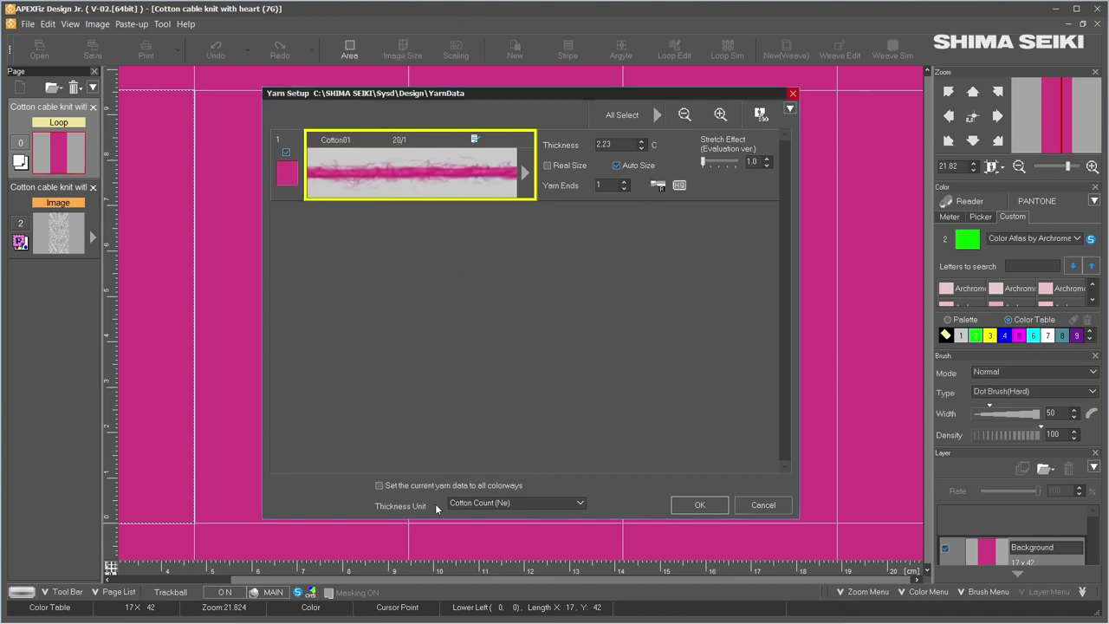
# - Generate the magenta cable simulation on a new page and close the loop simulation settings
pyautogui.click(699, 505)
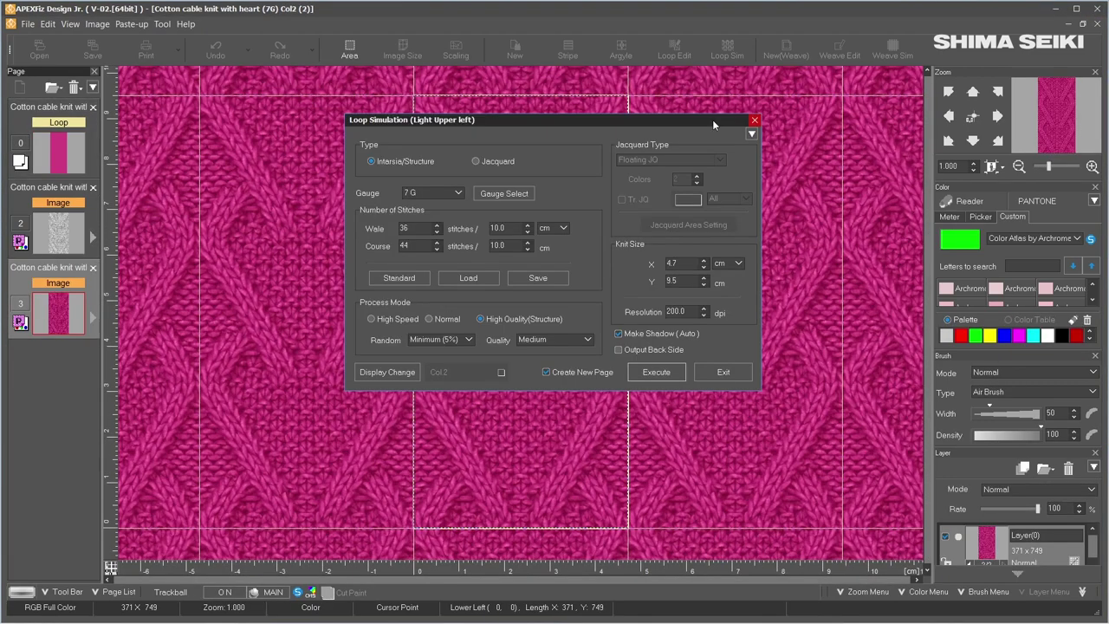
pyautogui.moveTo(713, 120); pyautogui.dragTo(582, 117)
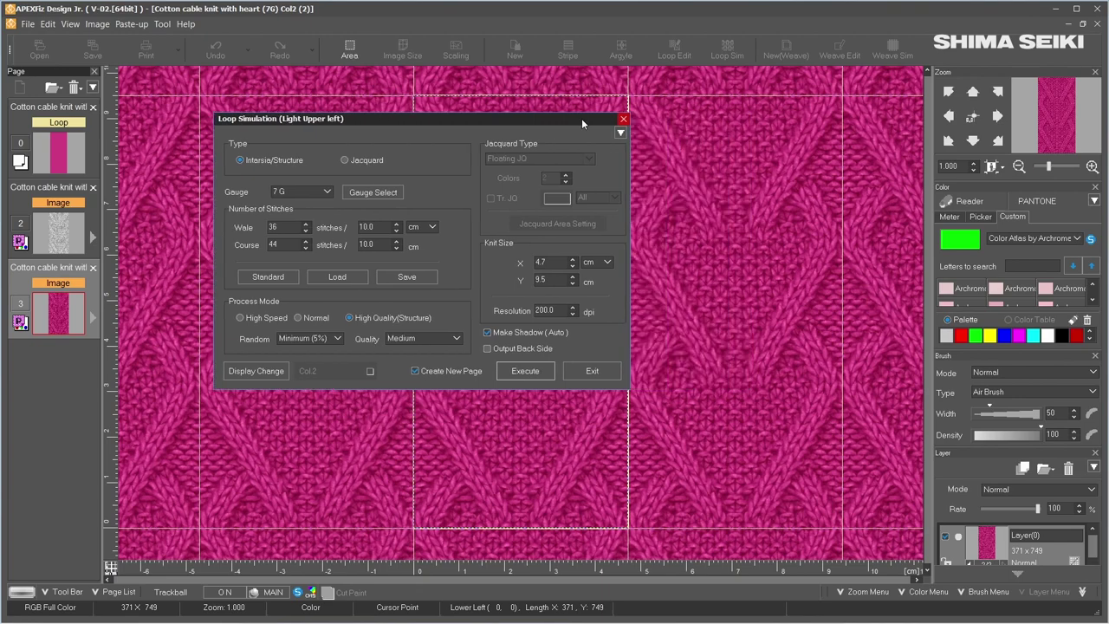
pyautogui.click(592, 371)
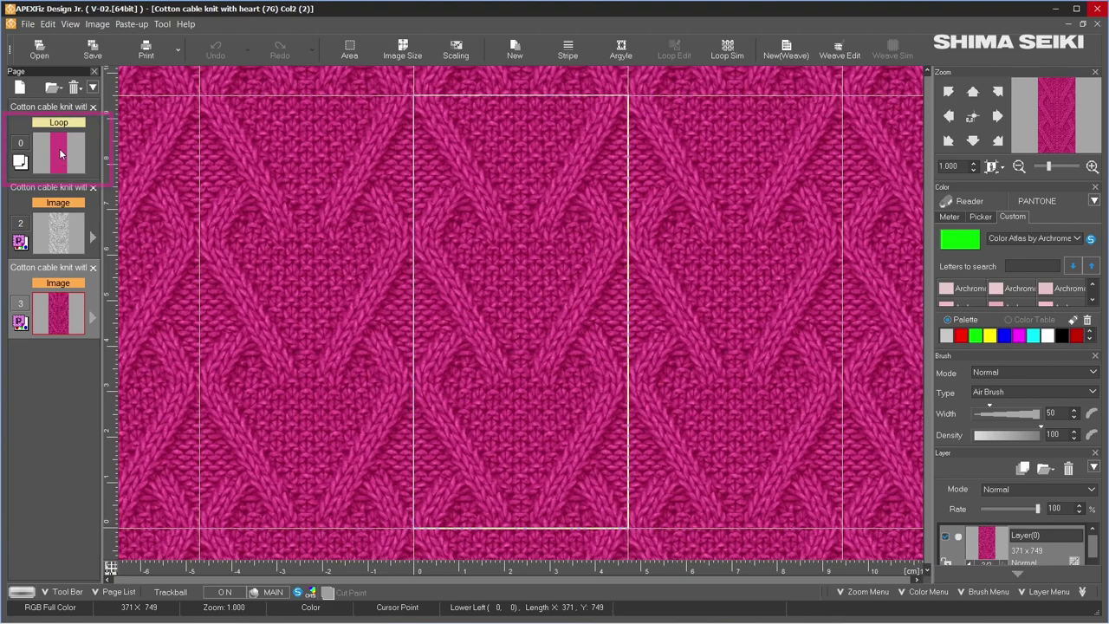
# - Reopen the original Loop page in Loop Edit and display it as a single, centred repeat
pyautogui.click(60, 153)
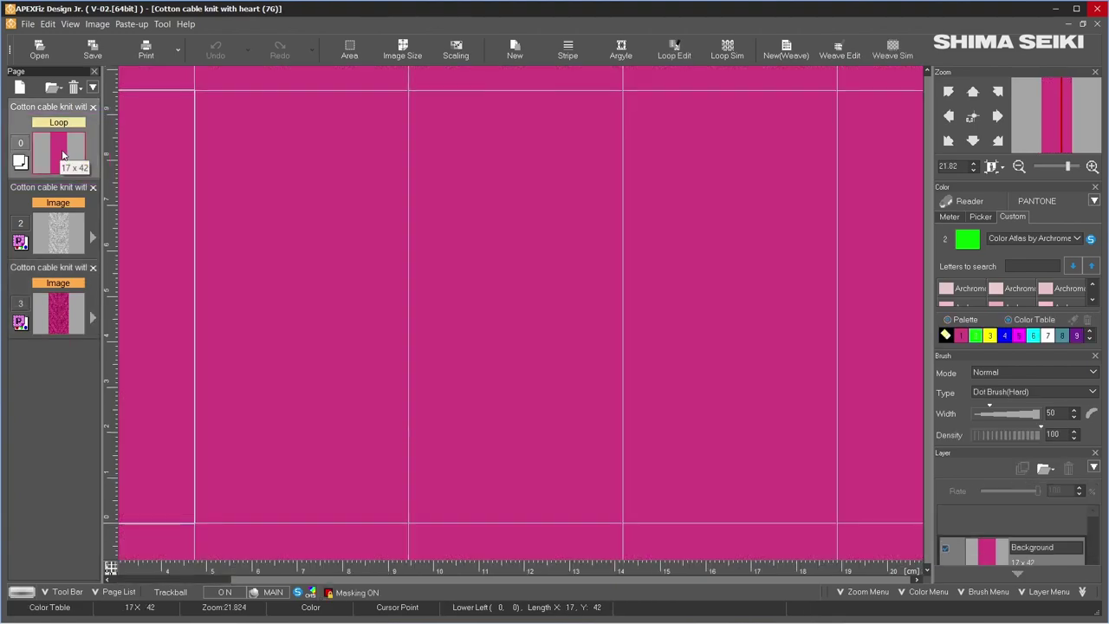
pyautogui.click(689, 54)
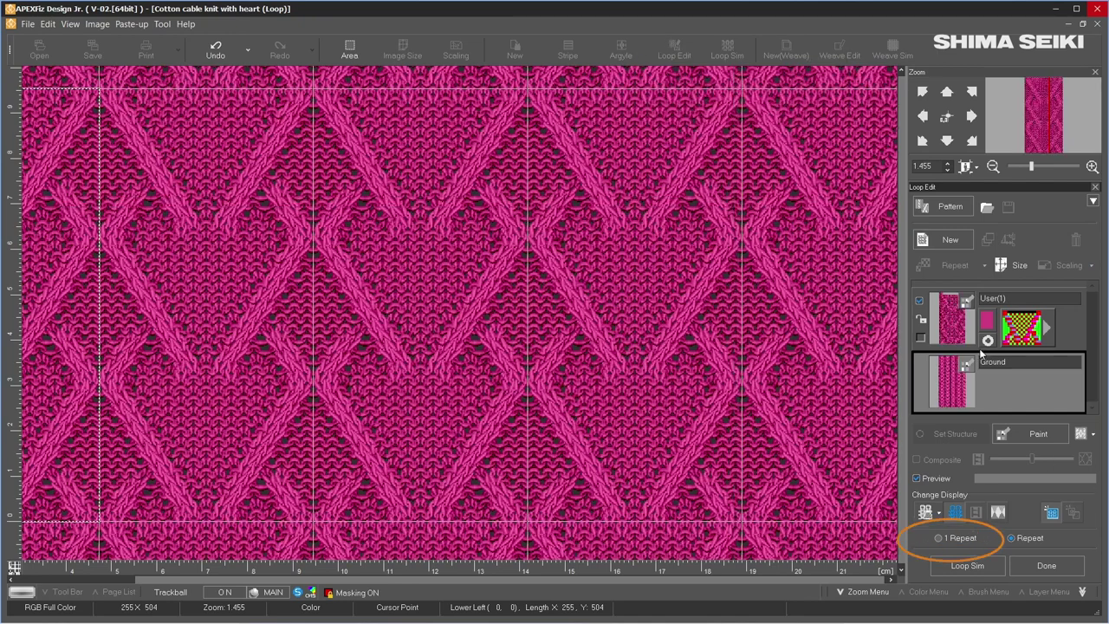
pyautogui.click(939, 539)
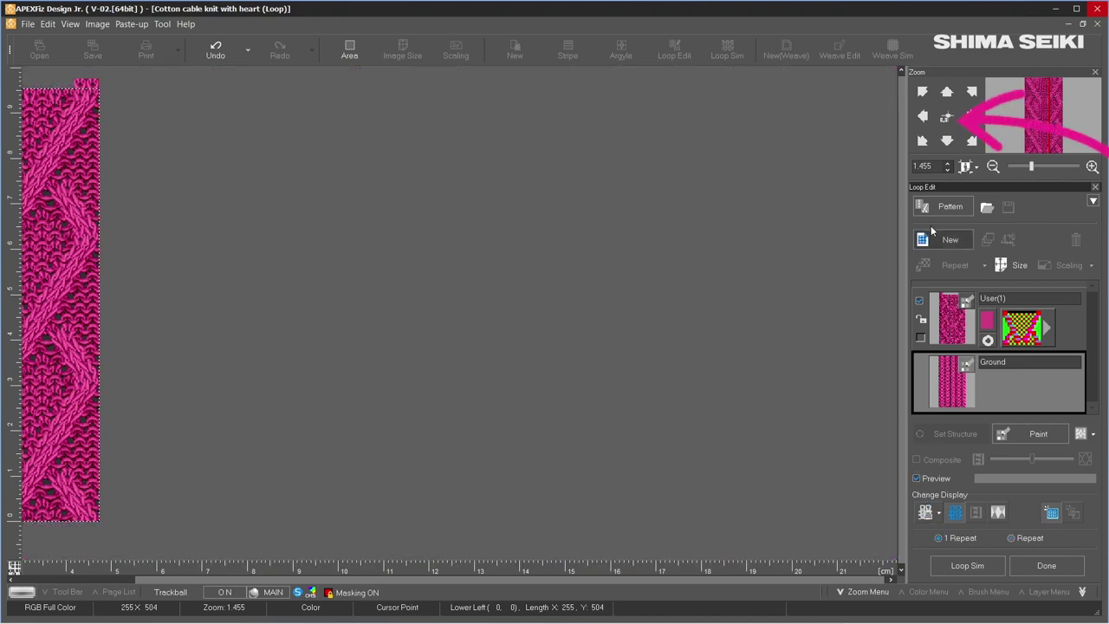
pyautogui.click(946, 118)
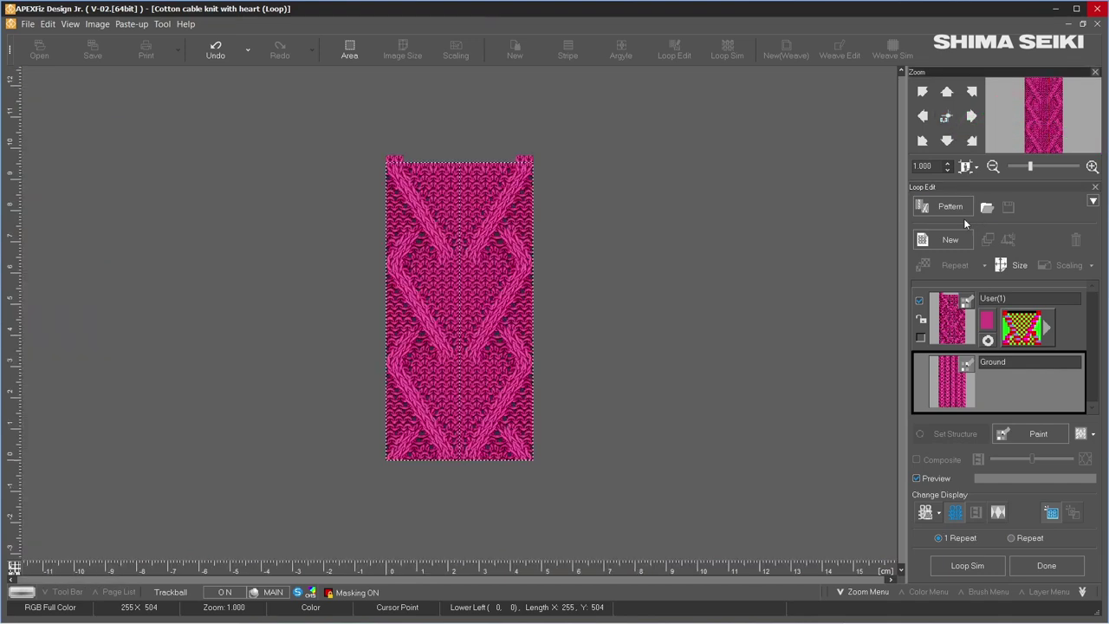
# - Hide the User(1) cable structure so only the Ground is displayed
pyautogui.click(919, 302)
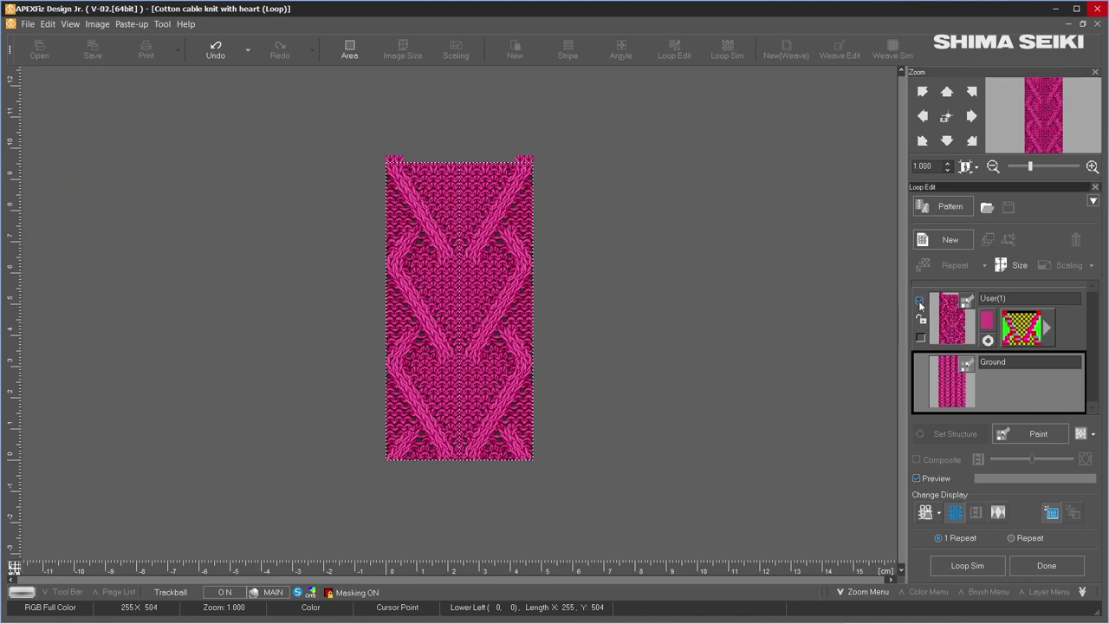
pyautogui.click(920, 302)
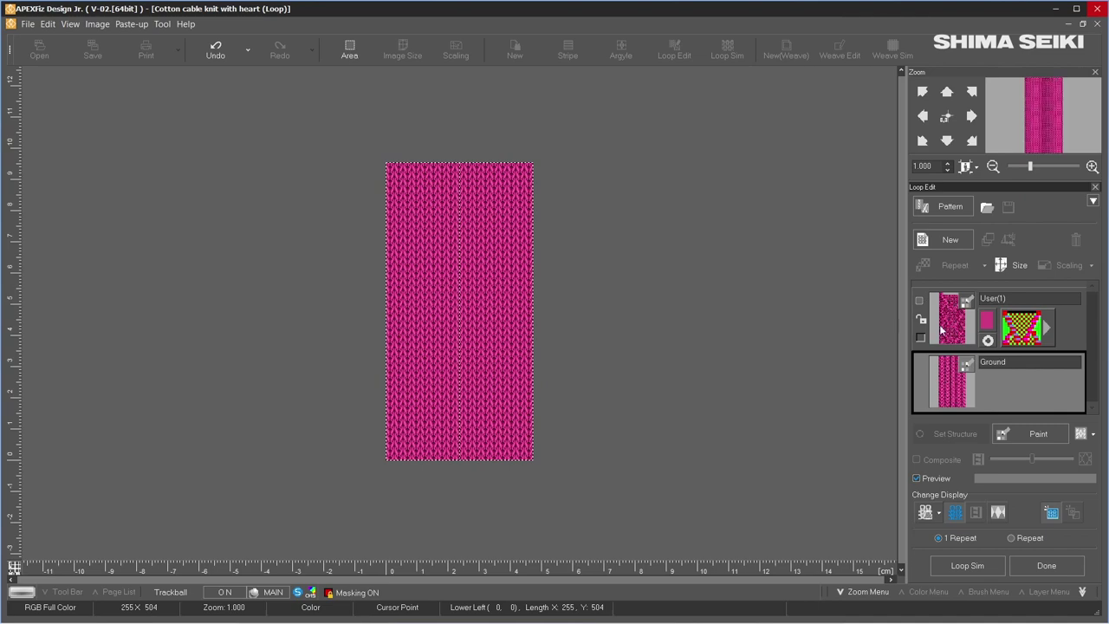
# - Add the Cable1 diamond cable pattern 075 from the pattern library to the structure
pyautogui.click(959, 208)
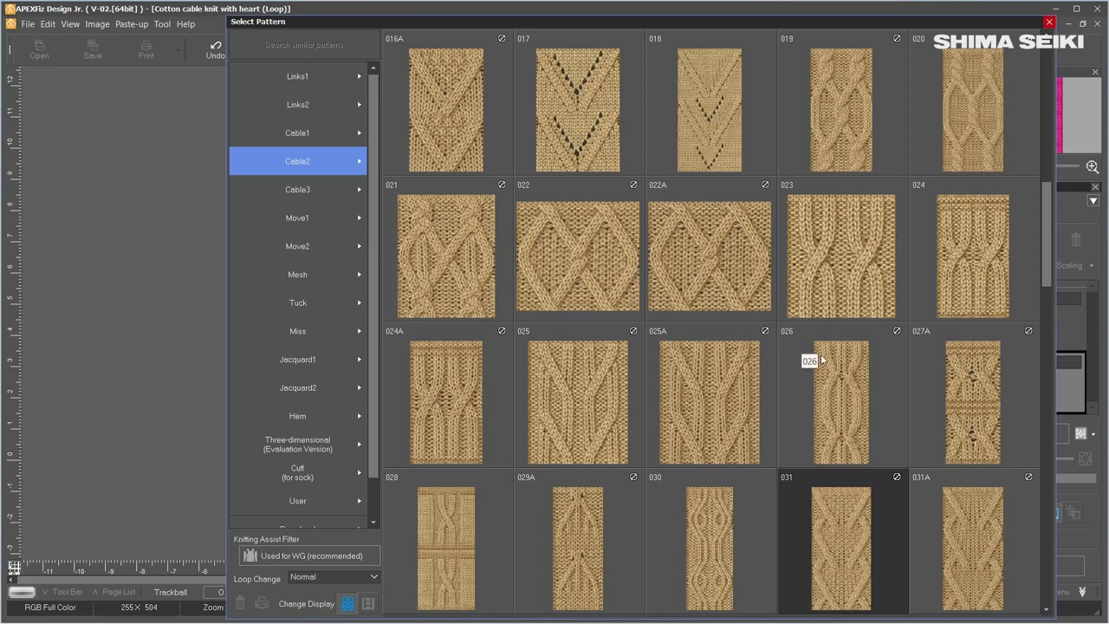
pyautogui.click(316, 135)
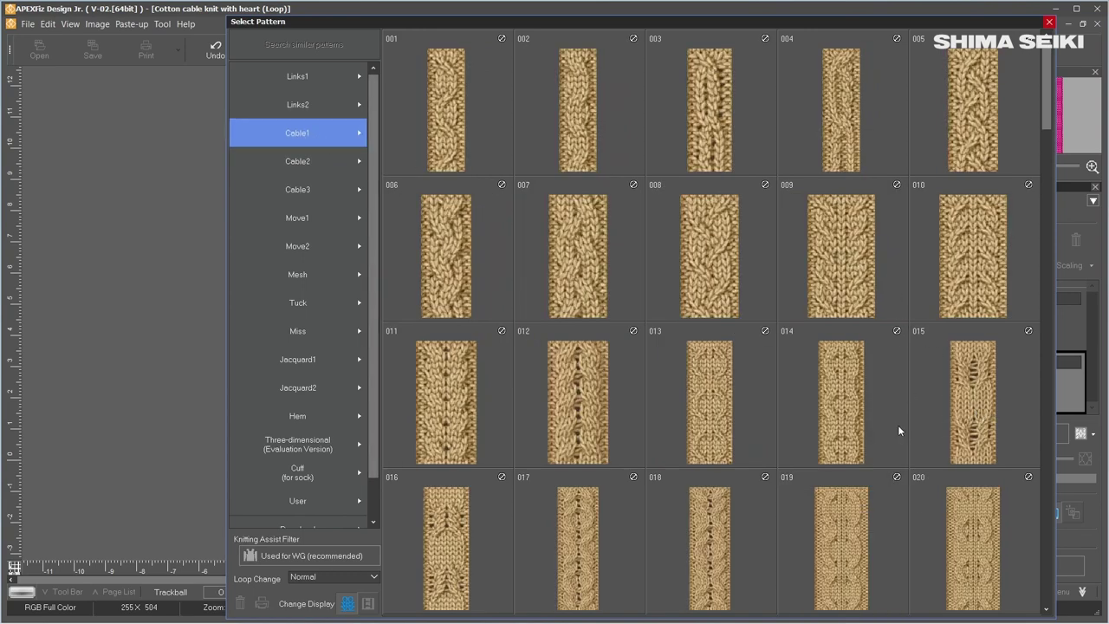
pyautogui.scroll(-2, 867, 433)
pyautogui.scroll(-5, 869, 436)
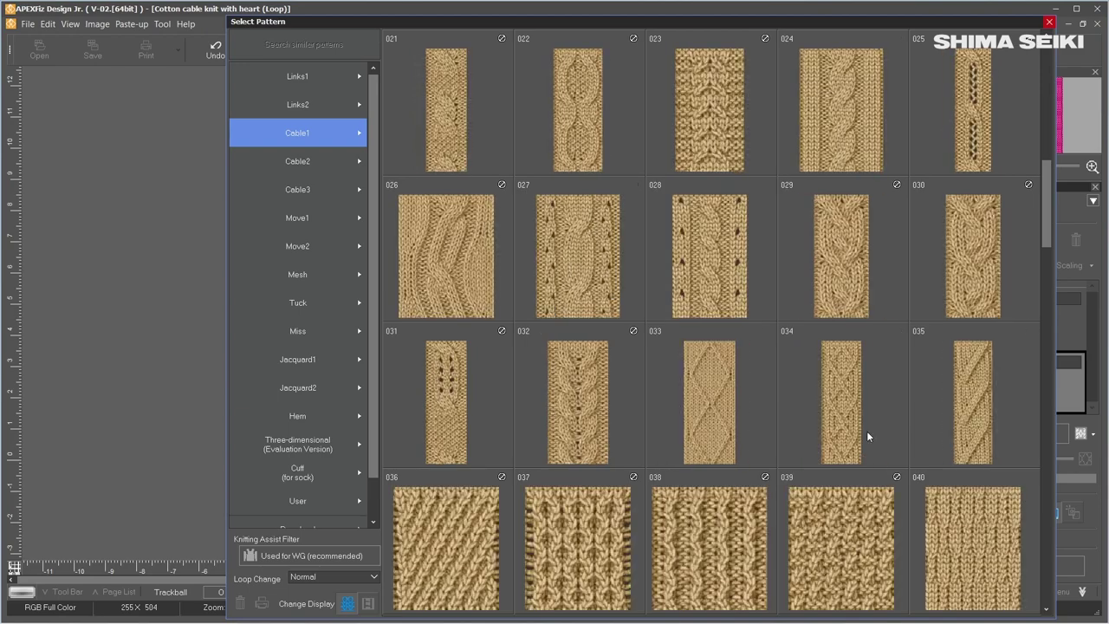
pyautogui.scroll(-4, 872, 438)
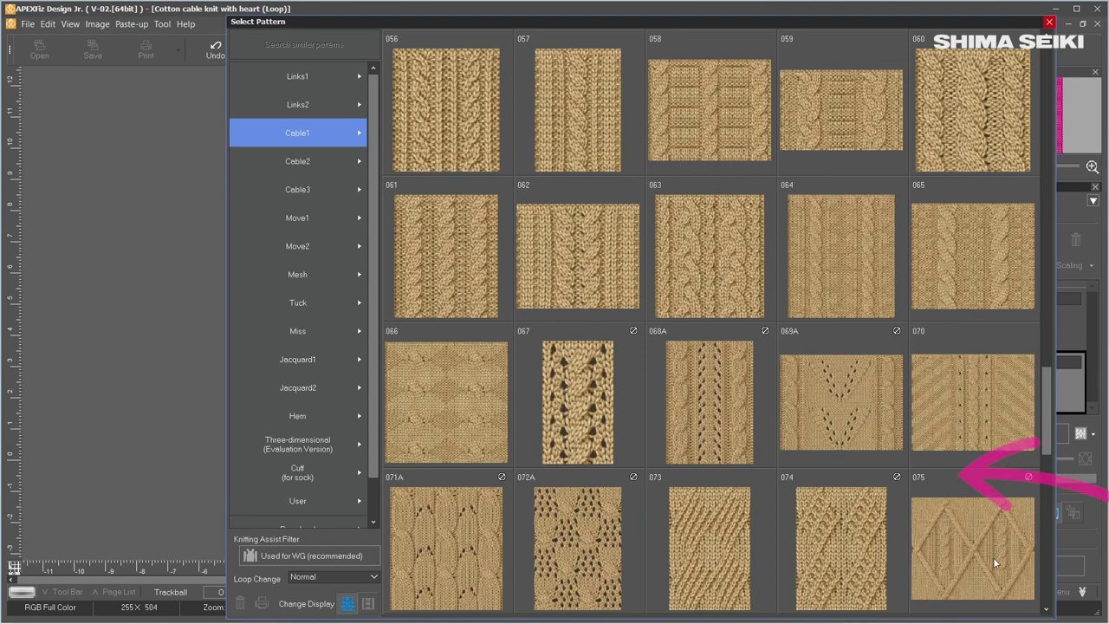
pyautogui.doubleClick(976, 528)
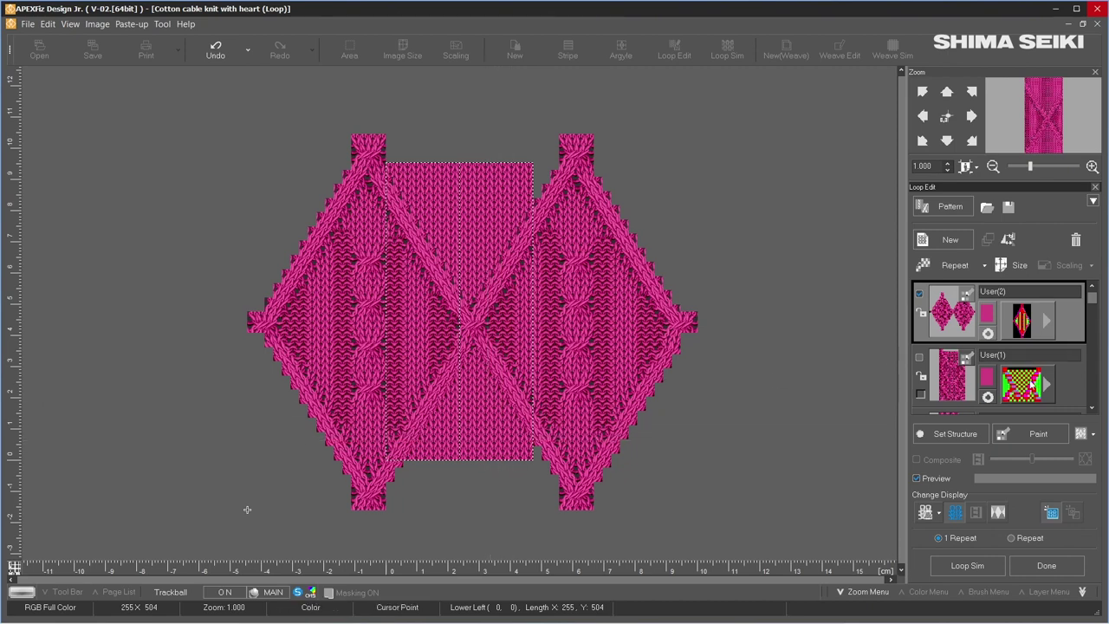
# - Resize the Ground to enclose both cable diamonds, with its lower left at -16, -7 and its upper right at 35, 45
pyautogui.scroll(-2, 1030, 380)
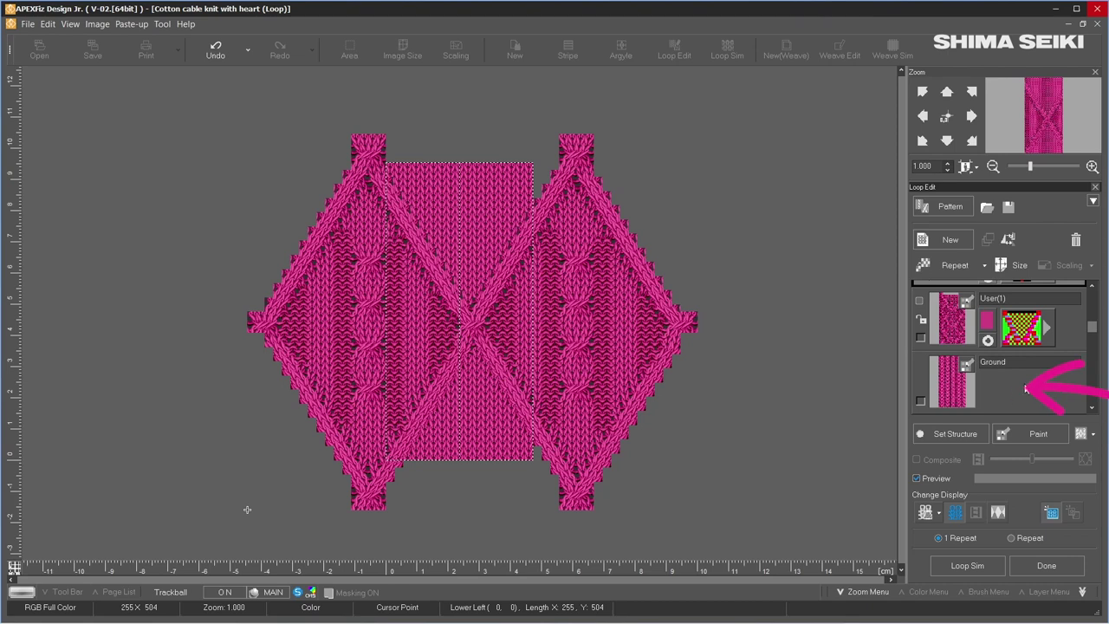
pyautogui.click(1016, 390)
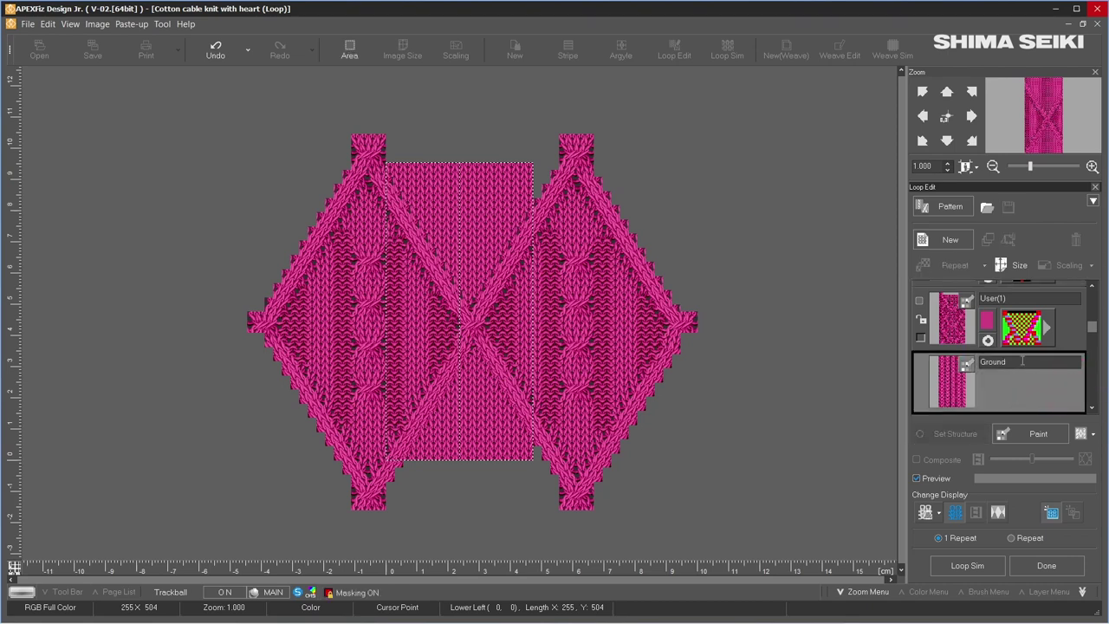
pyautogui.click(1005, 267)
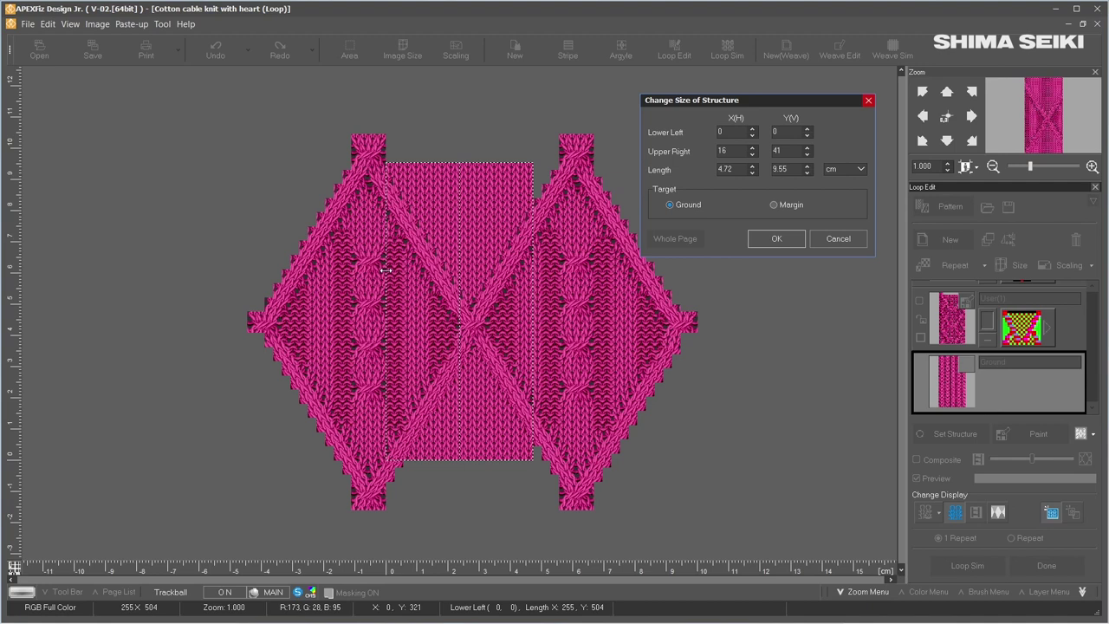
pyautogui.moveTo(386, 270); pyautogui.dragTo(250, 266)
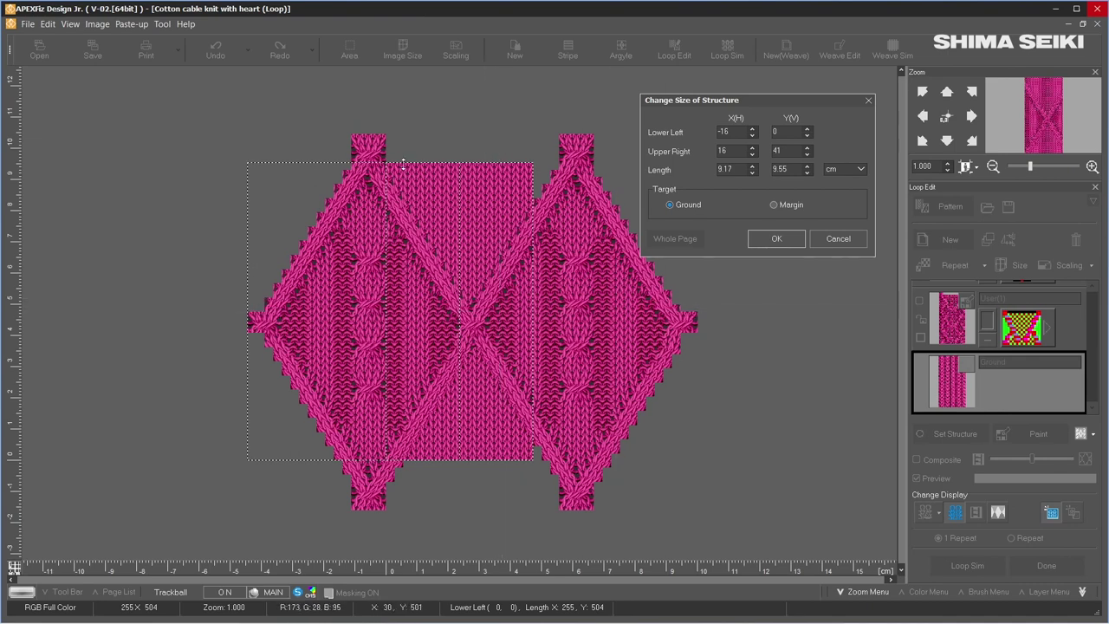
pyautogui.moveTo(402, 162); pyautogui.dragTo(406, 136)
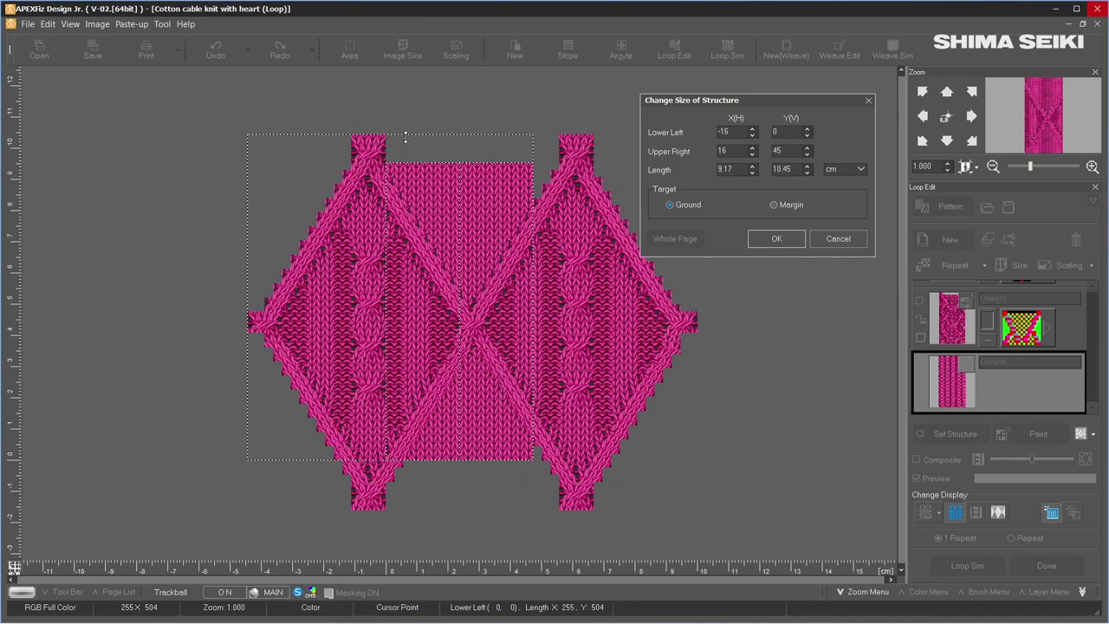
pyautogui.moveTo(440, 460); pyautogui.dragTo(446, 508)
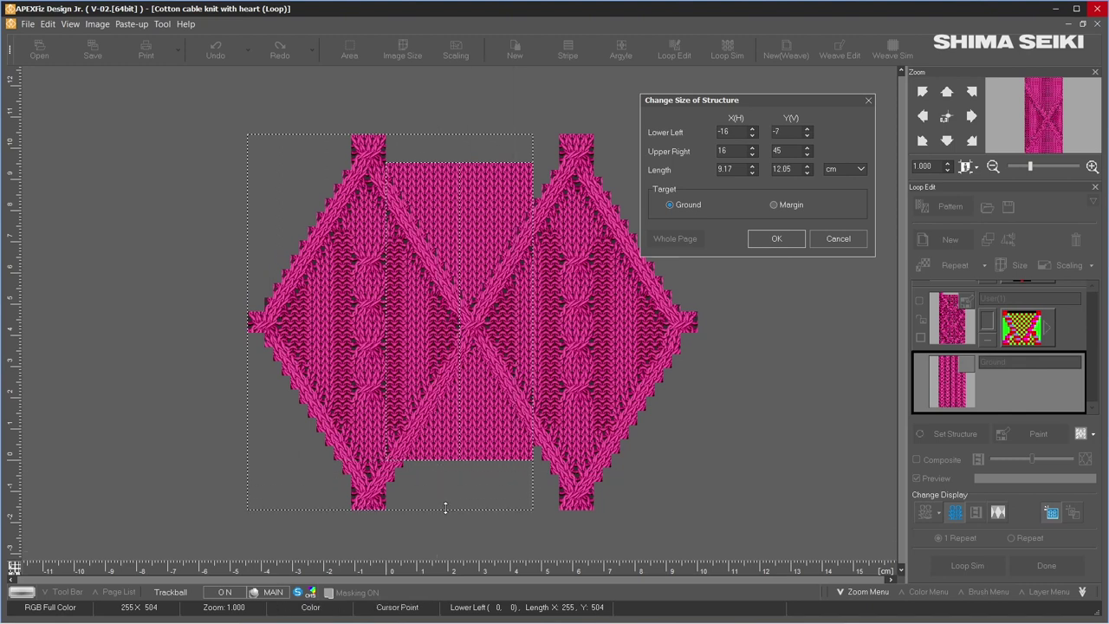
pyautogui.moveTo(533, 312); pyautogui.dragTo(698, 313)
pyautogui.moveTo(813, 97); pyautogui.dragTo(546, 192)
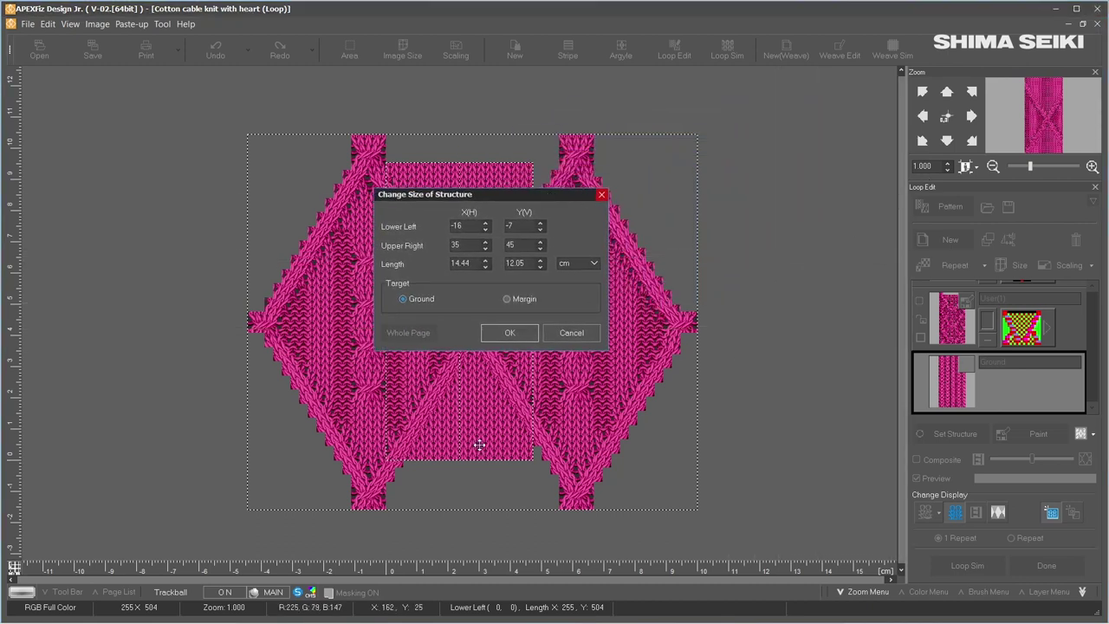
pyautogui.click(520, 332)
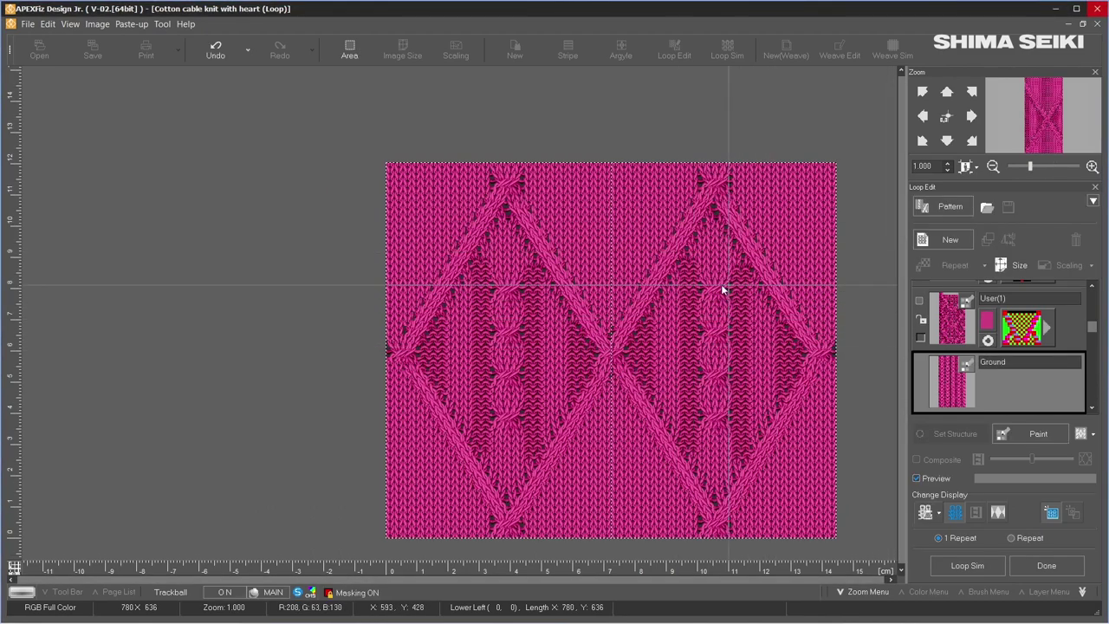
# - Centre the resized structure and display it as a continuous repeat
pyautogui.click(945, 122)
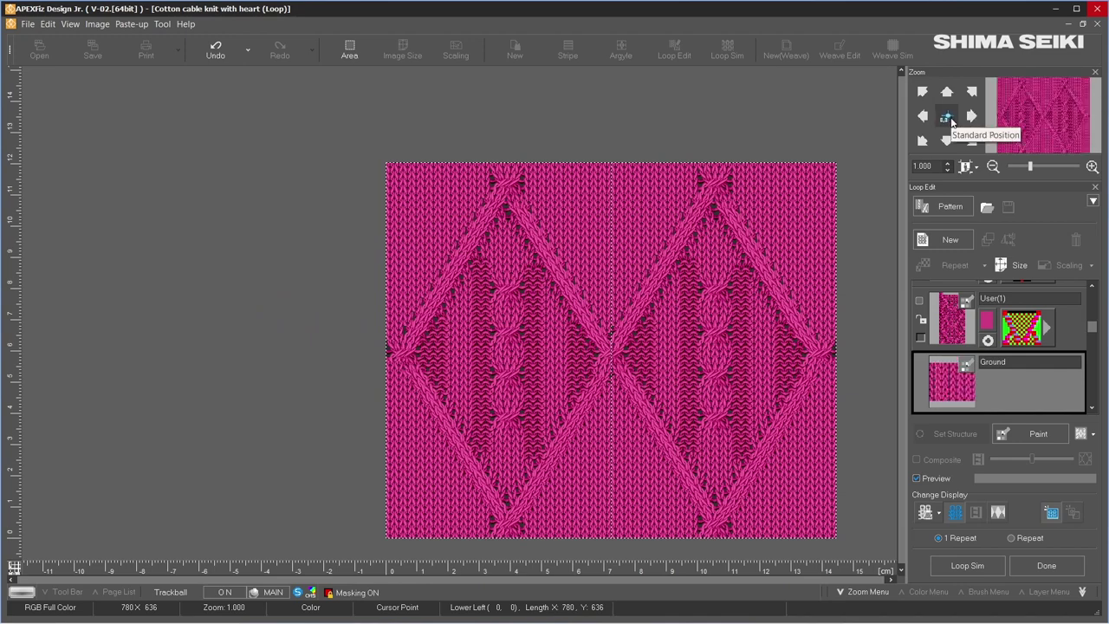
pyautogui.click(948, 120)
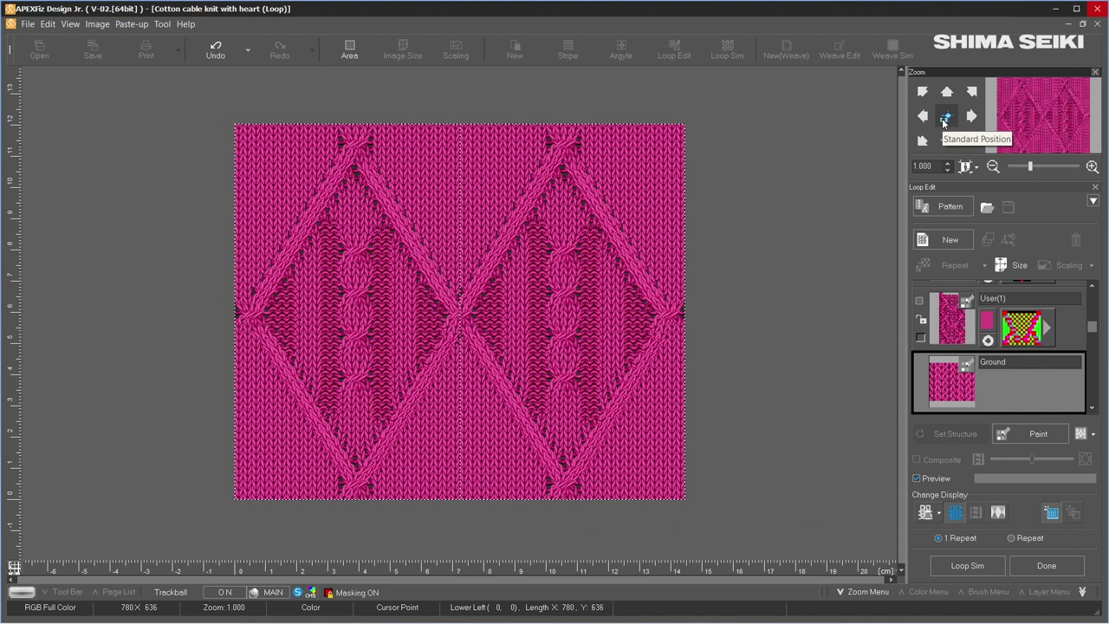
pyautogui.click(1011, 538)
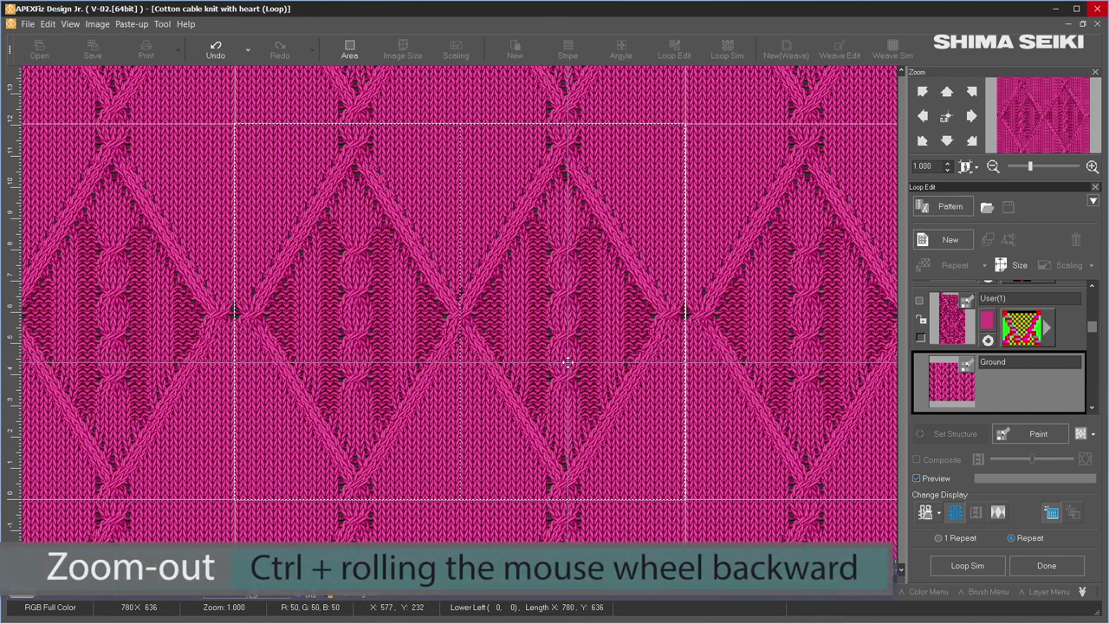
pyautogui.scroll(-3, 568, 363)
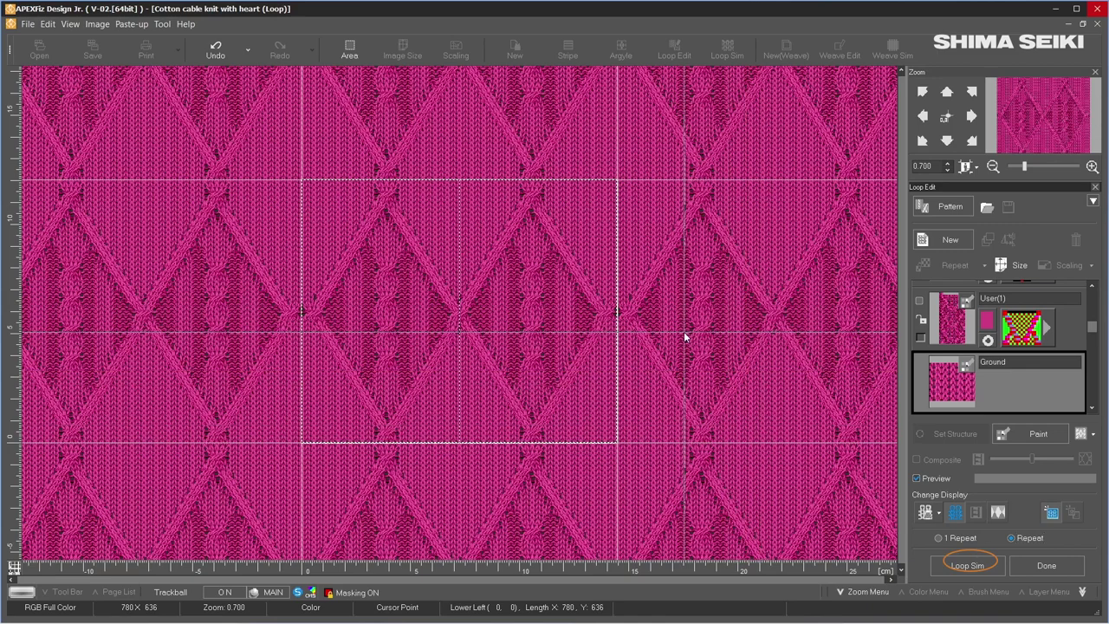
# - Start a loop simulation of the diamond structure and recolour the Cotton01 yarn to a near-white light grey
pyautogui.click(990, 567)
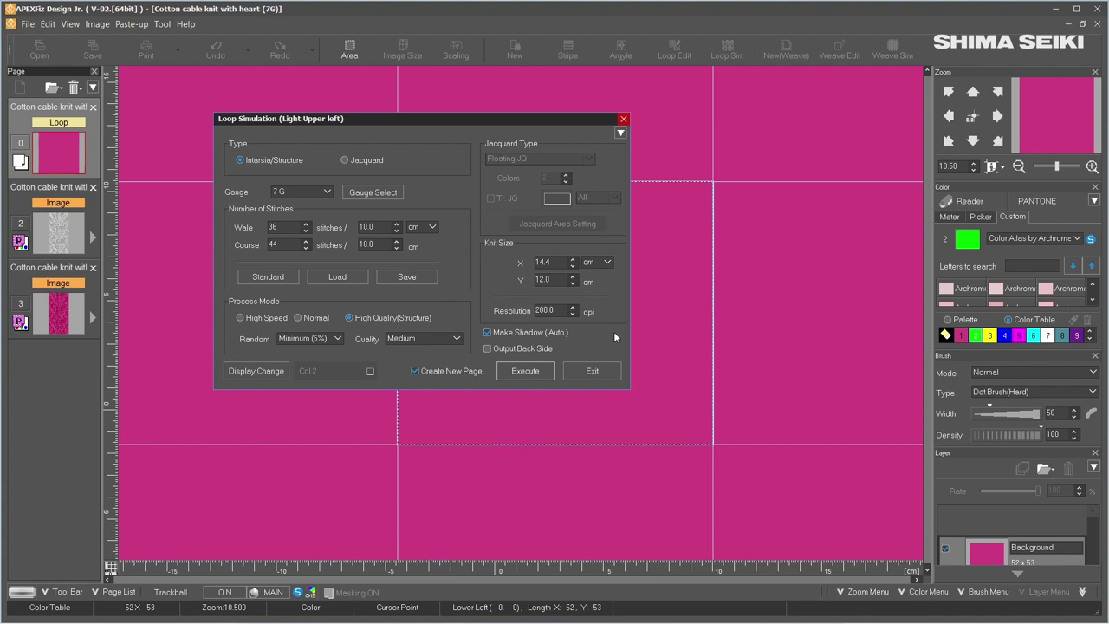
pyautogui.click(539, 372)
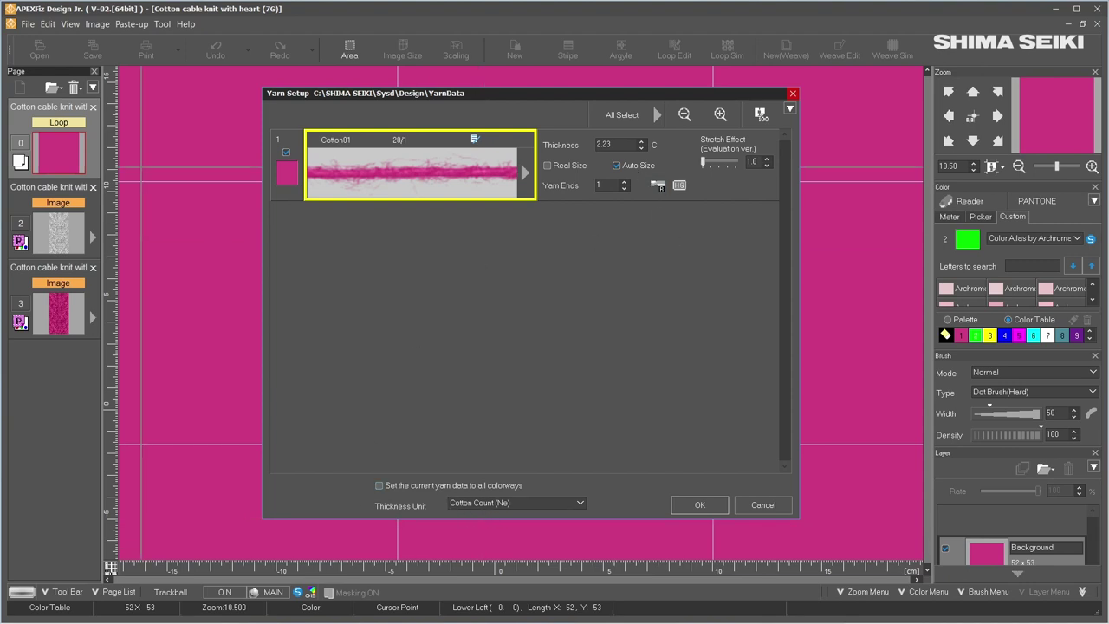
pyautogui.click(294, 180)
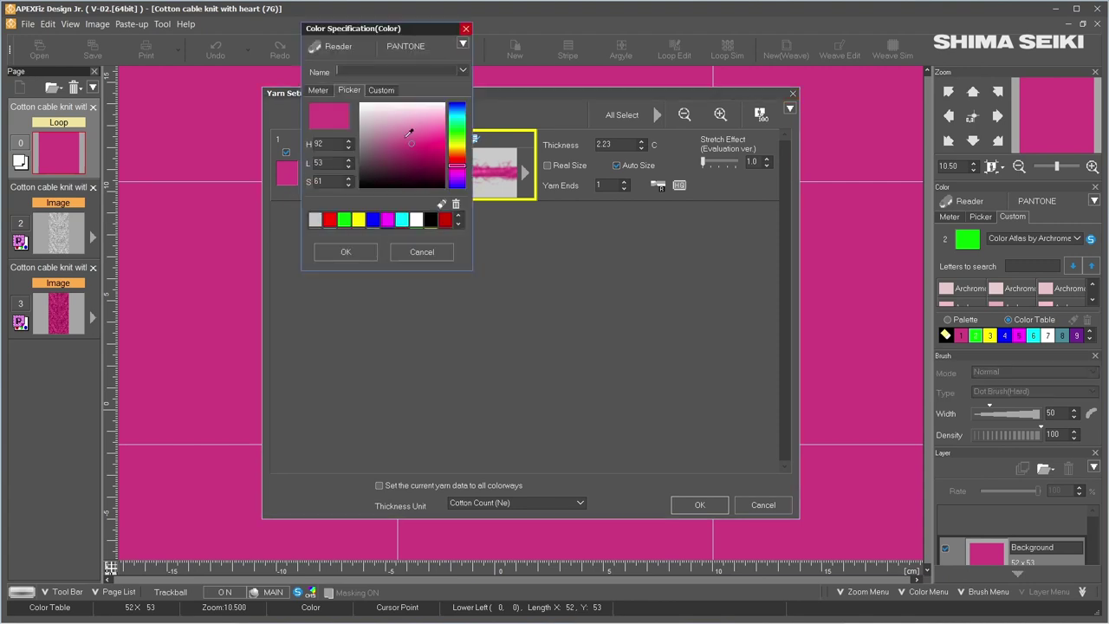
pyautogui.click(363, 110)
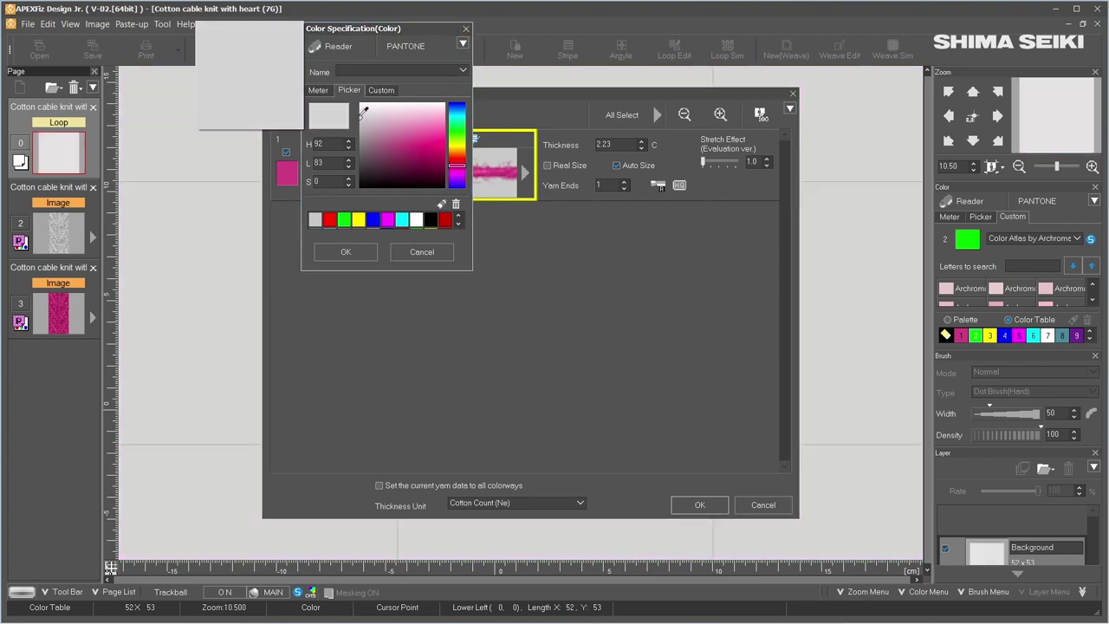
pyautogui.click(363, 107)
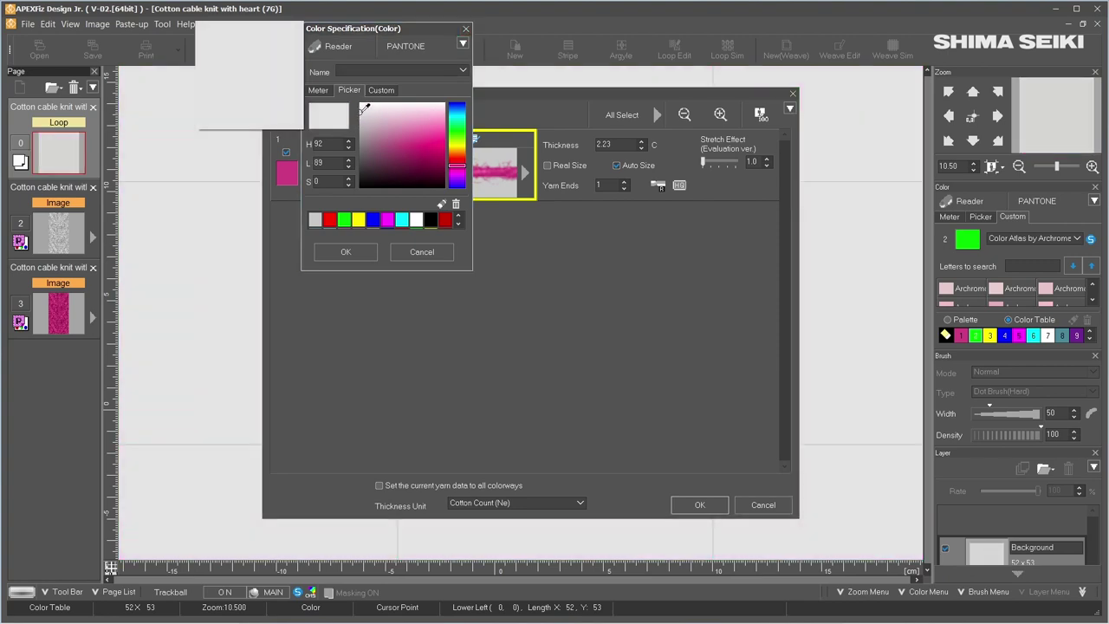
pyautogui.click(364, 110)
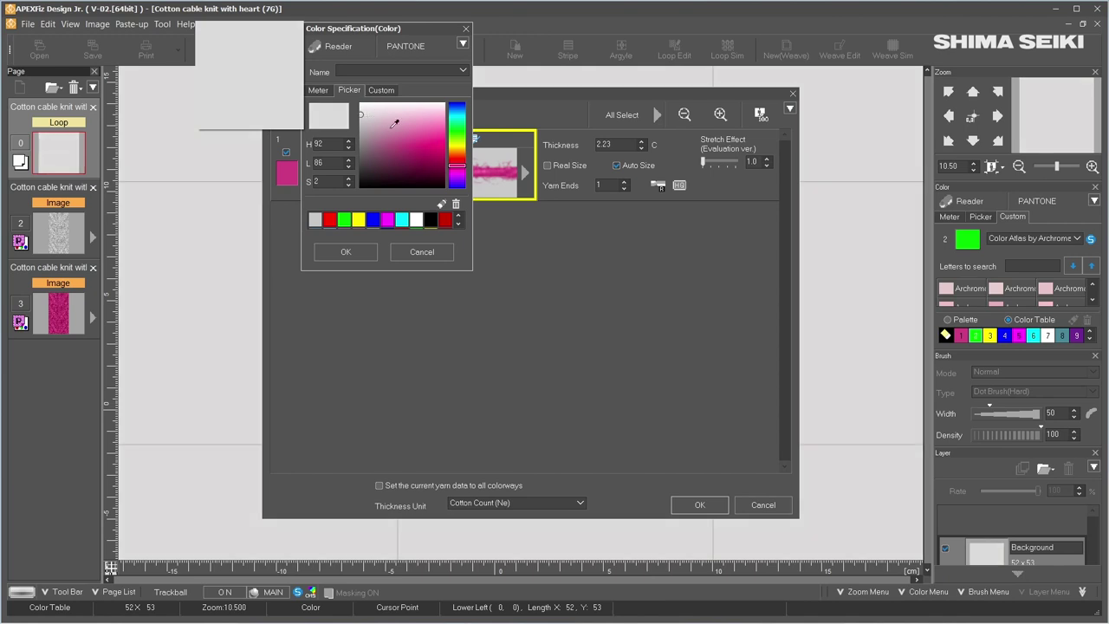
pyautogui.click(361, 111)
pyautogui.click(362, 254)
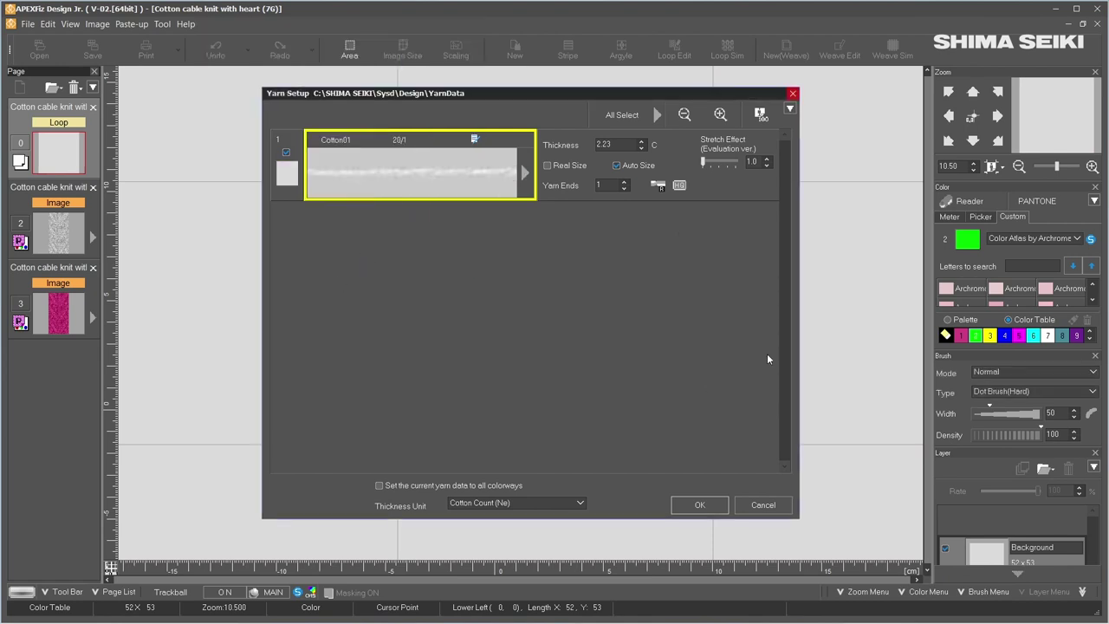
# - Generate the light grey diamond cable simulation on a new page and close the loop simulation settings
pyautogui.click(717, 504)
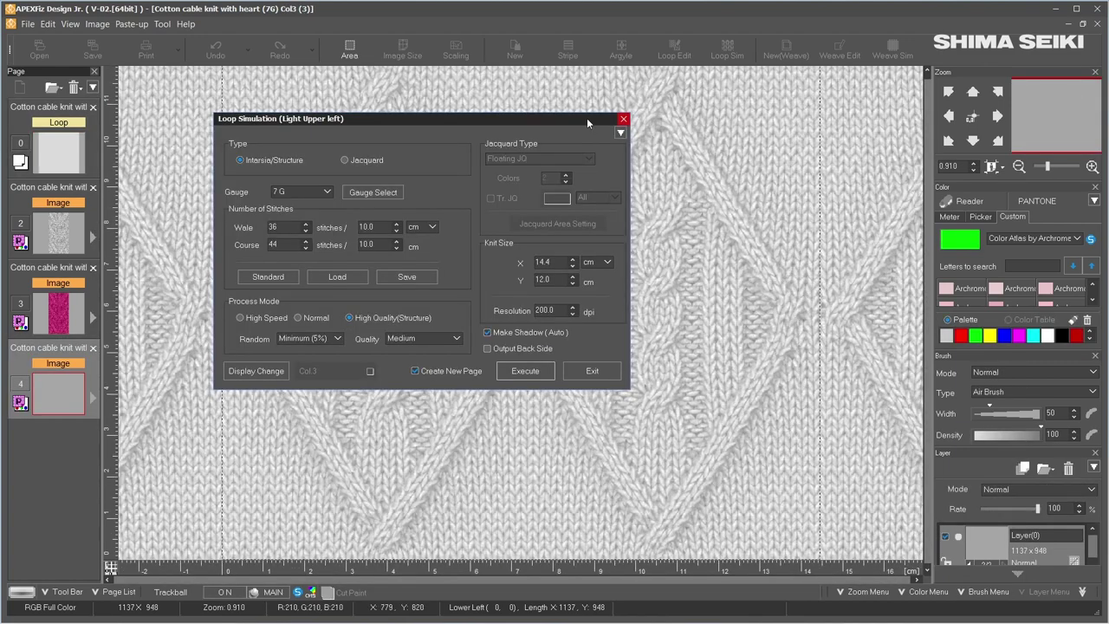
pyautogui.moveTo(587, 118); pyautogui.dragTo(665, 124)
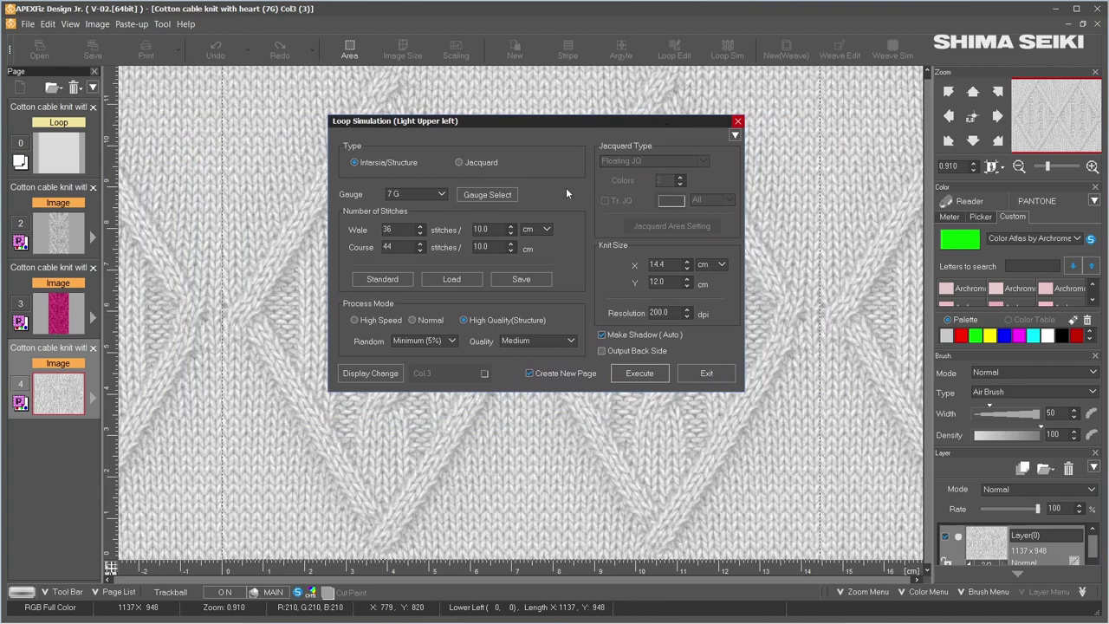
pyautogui.click(721, 377)
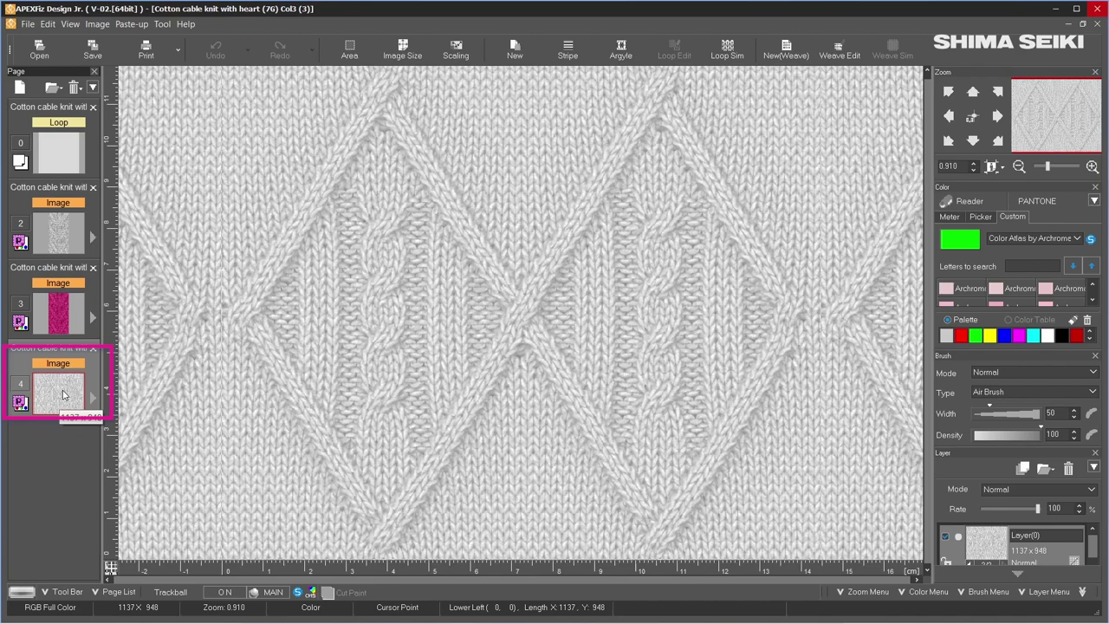
# - Start saving the diamond simulation as an image and name it "Cotton cable knit with diamond"
pyautogui.click(106, 54)
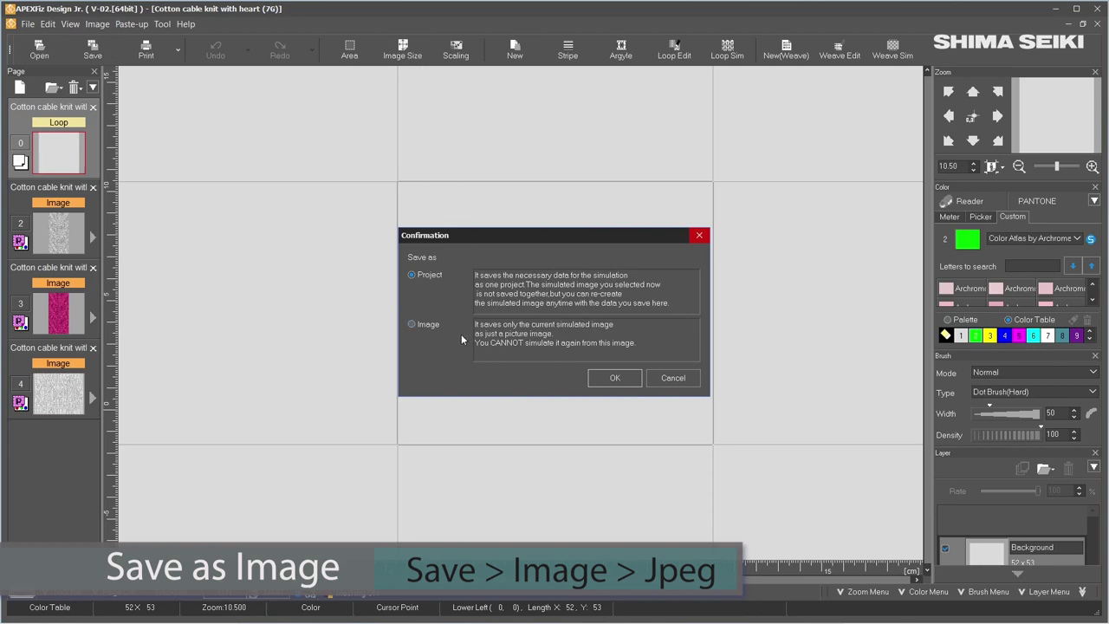
pyautogui.click(412, 325)
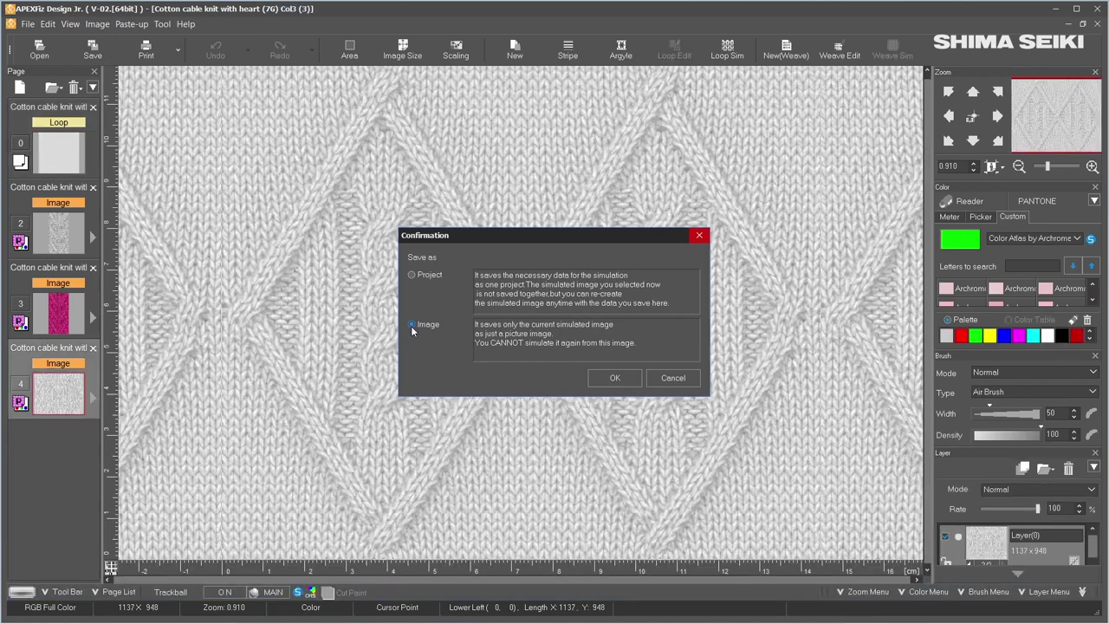
pyautogui.click(615, 378)
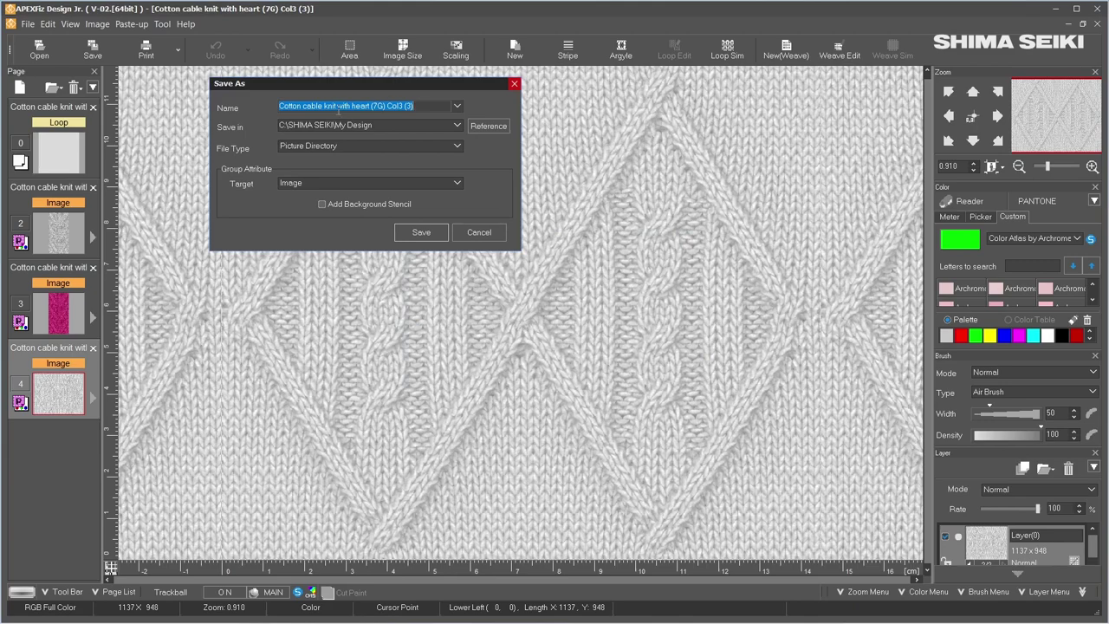
pyautogui.click(416, 105)
pyautogui.moveTo(416, 105); pyautogui.dragTo(351, 106)
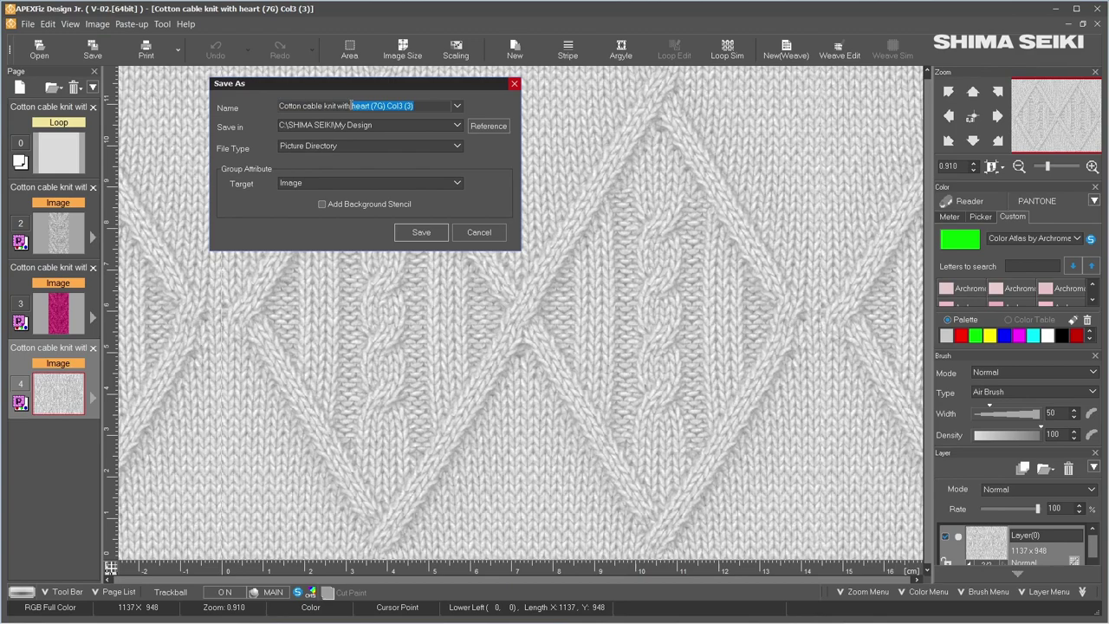
pyautogui.write('diamond')
# - Set the image's save location to the Desktop folder and its file type to Jpeg File (*.jpg)
pyautogui.click(457, 126)
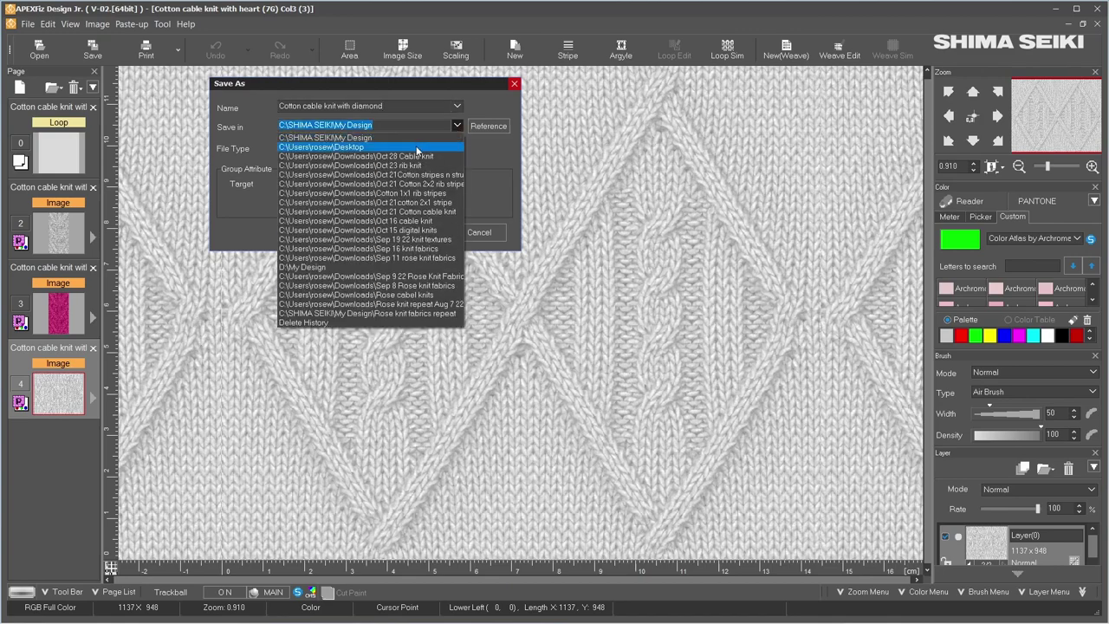
pyautogui.click(416, 149)
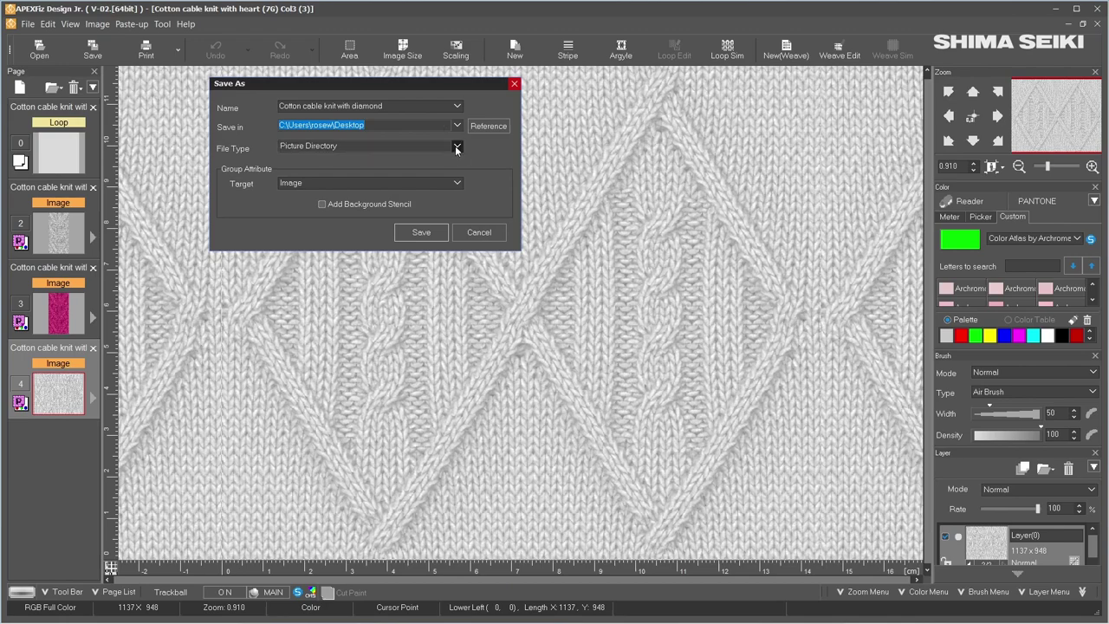
pyautogui.click(457, 149)
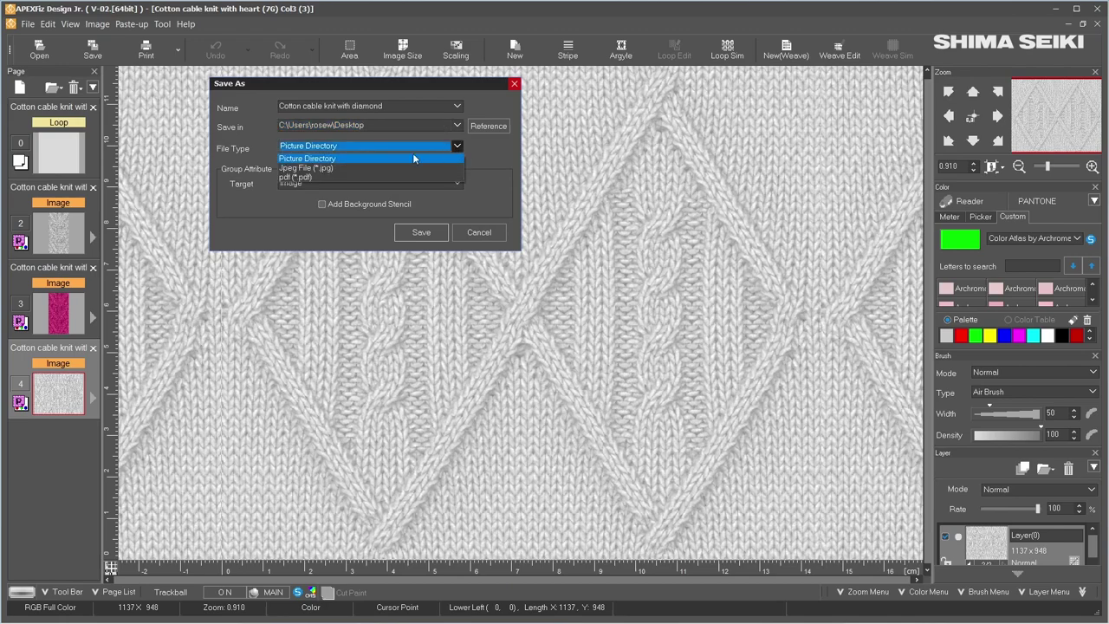
pyautogui.click(347, 169)
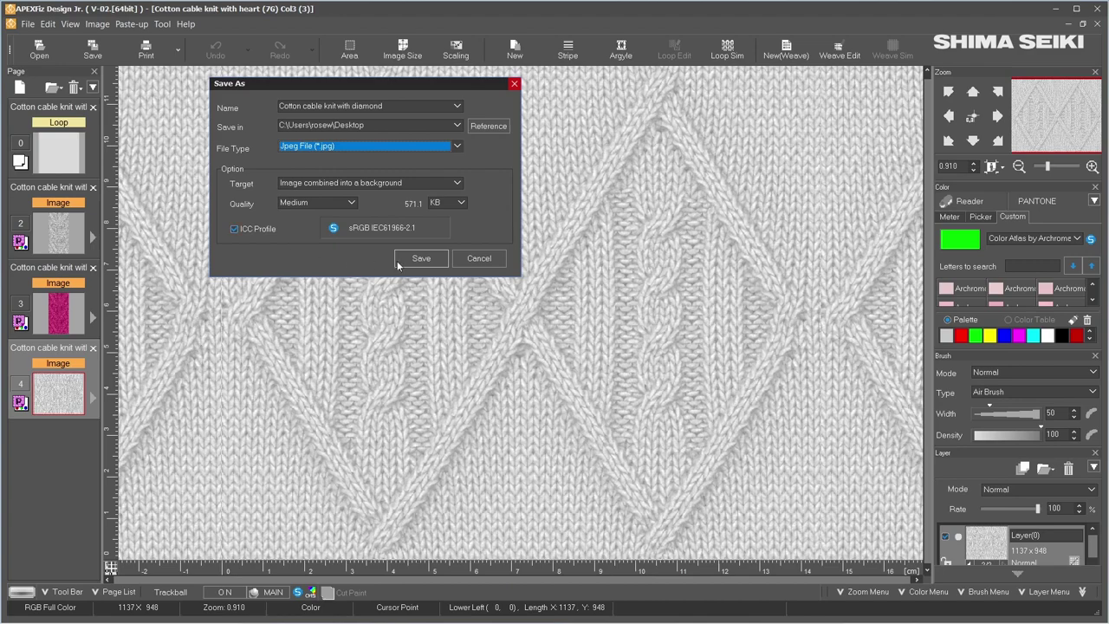
# - Finish saving the diamond simulation and start saving the magenta heart simulation on page 3 as an image
pyautogui.click(437, 260)
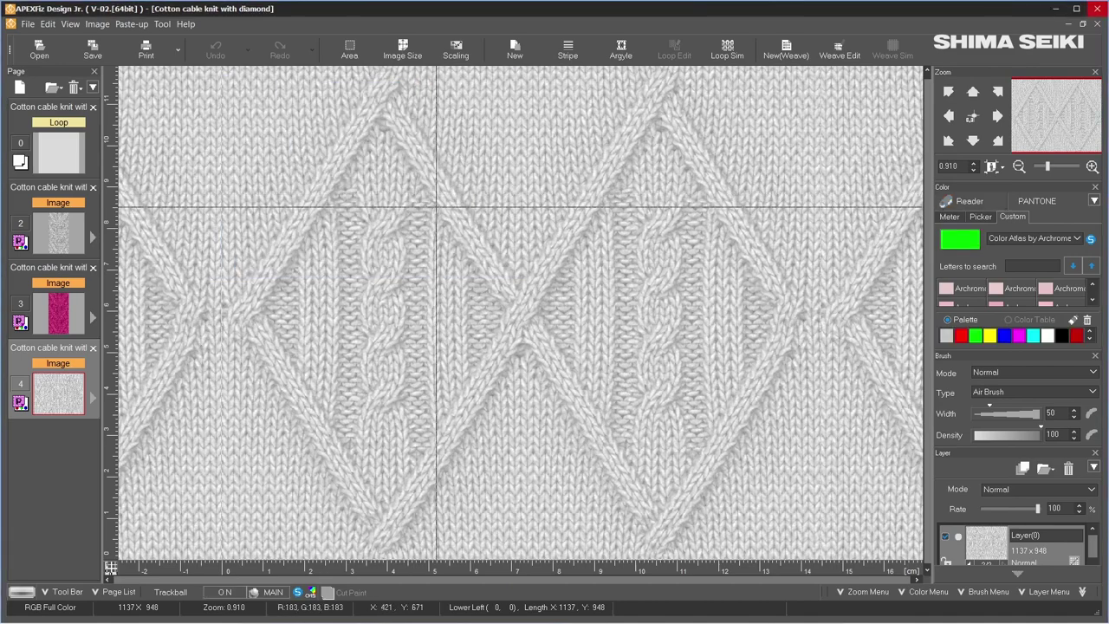
pyautogui.click(63, 320)
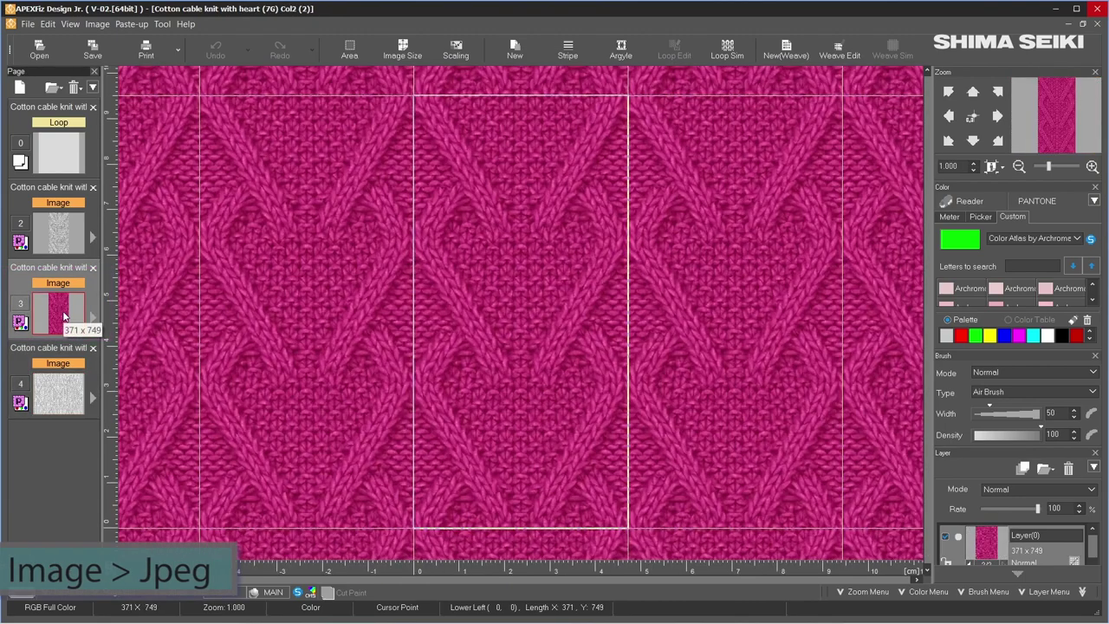
pyautogui.click(106, 54)
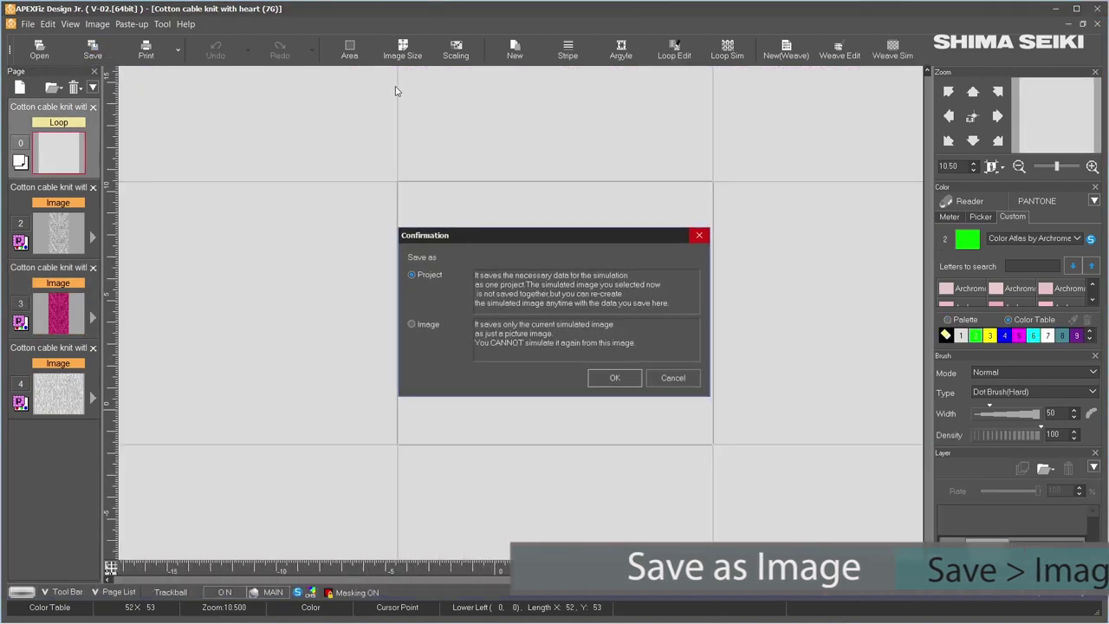
pyautogui.click(411, 323)
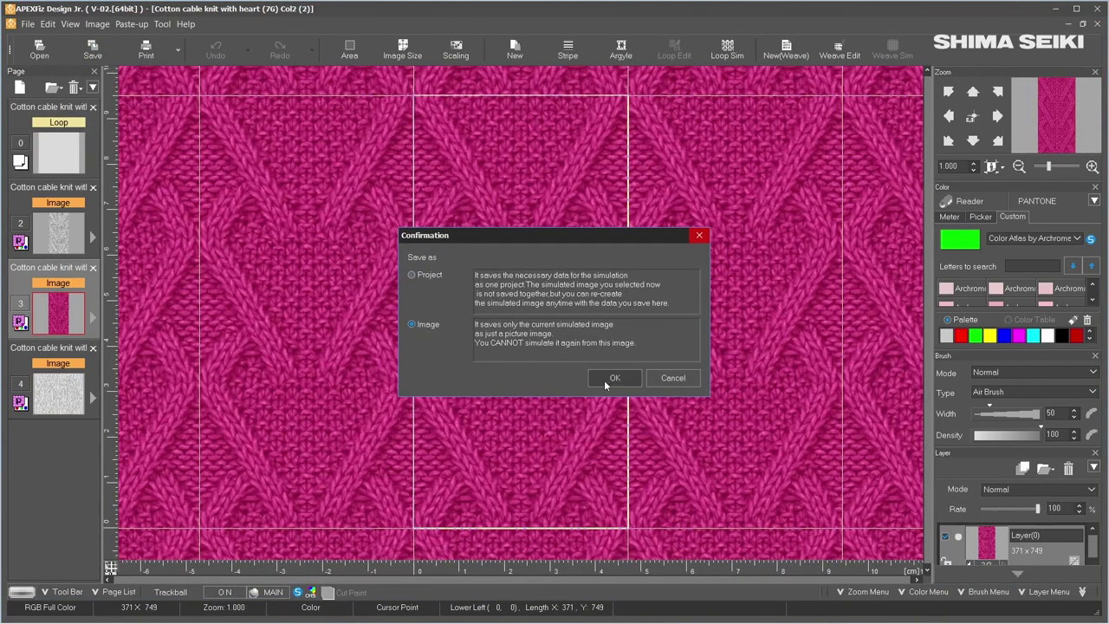
pyautogui.click(616, 378)
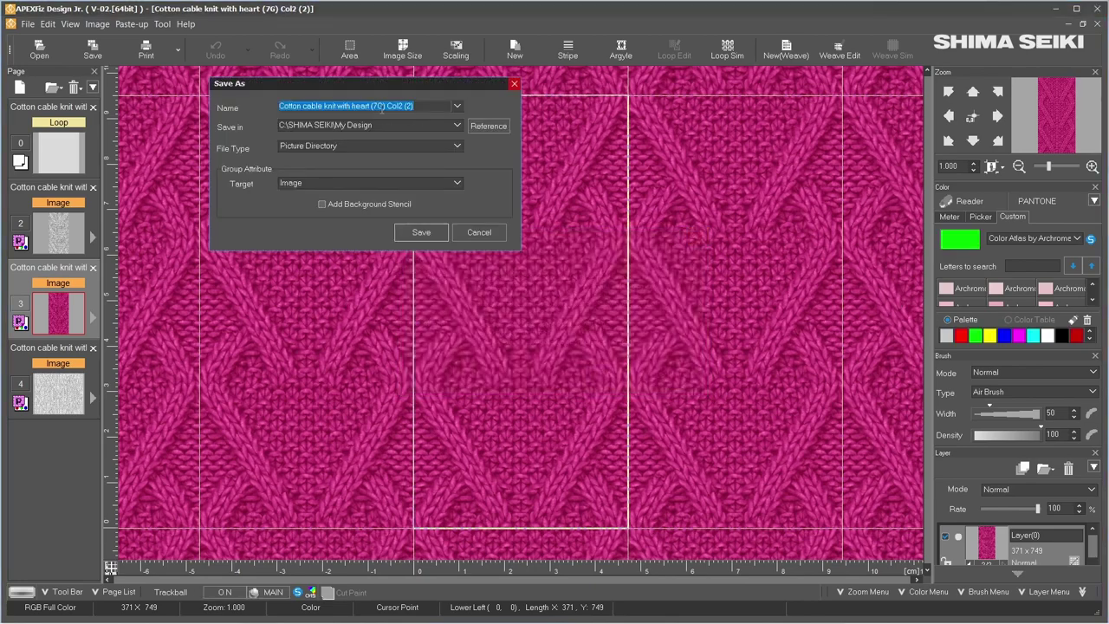
# - Name the heart image "Cotton cable knit with heart" and save it to the Desktop folder as a JPEG
pyautogui.click(419, 104)
pyautogui.moveTo(420, 105); pyautogui.dragTo(372, 106)
pyautogui.press('BackSpace')
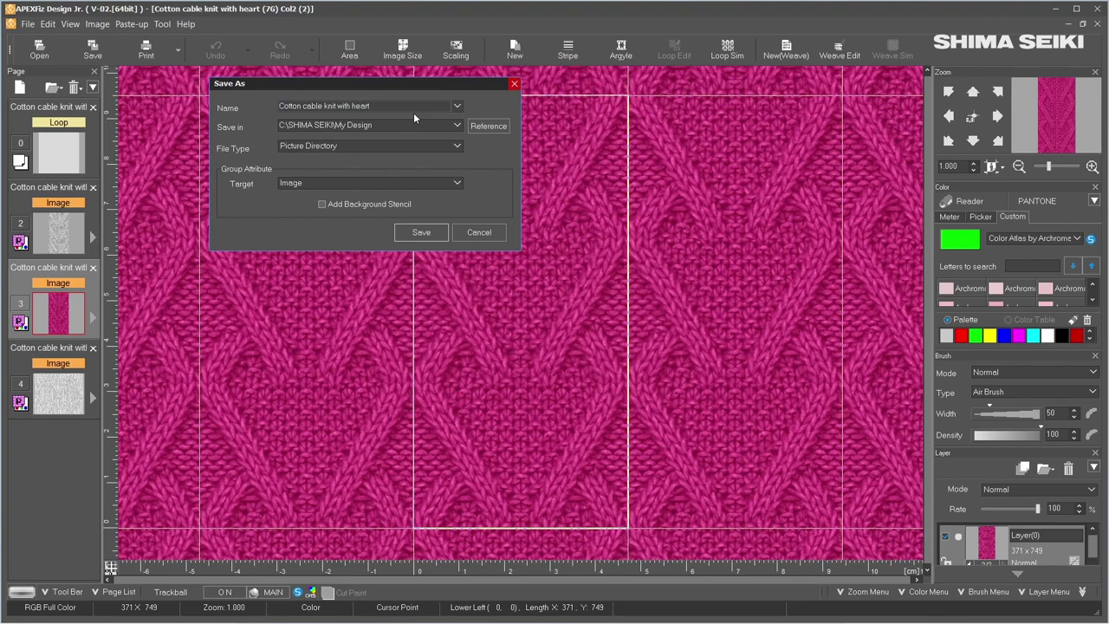
pyautogui.click(457, 124)
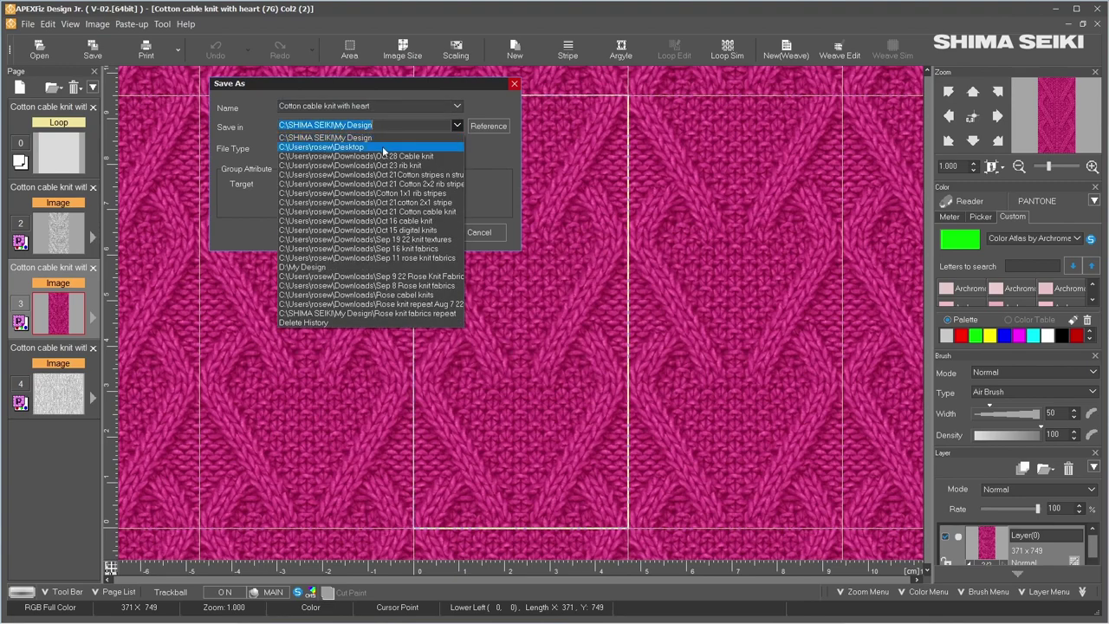
pyautogui.click(414, 148)
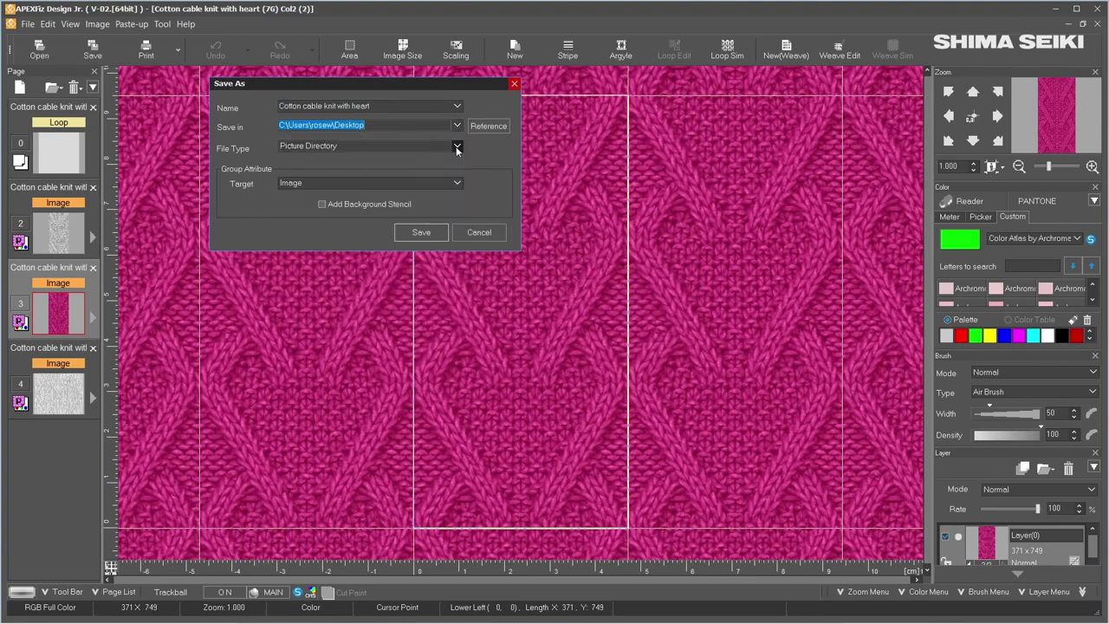
pyautogui.click(457, 147)
pyautogui.press('Escape')
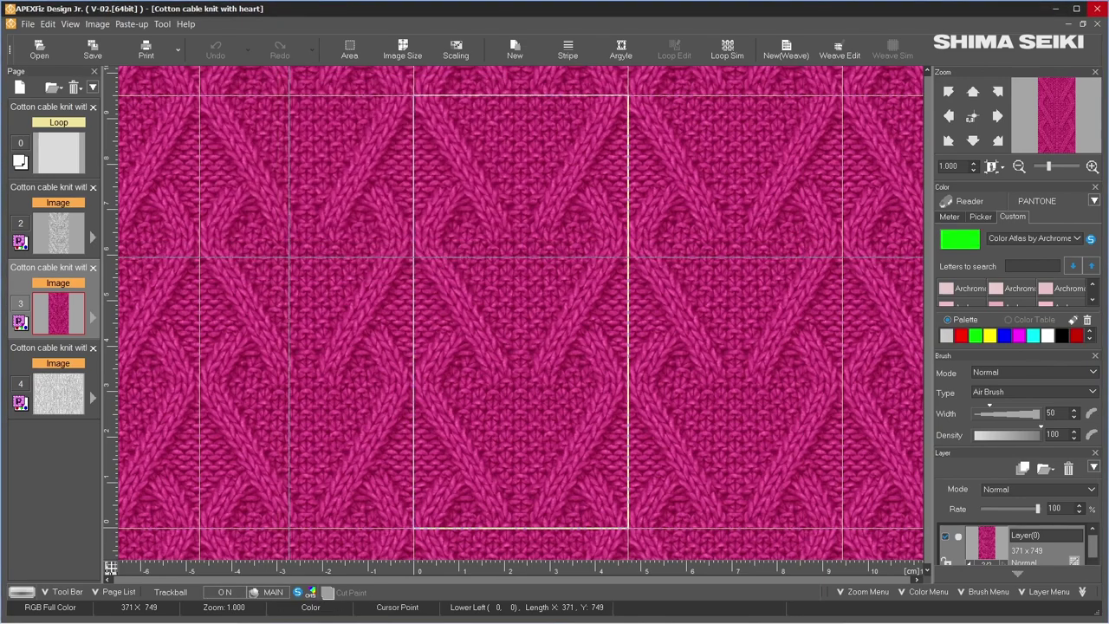
# - Save the loop page as a Picture Directory named "Cotton cable knit" in C:\SHIMA SEIKI\My Design
pyautogui.click(62, 161)
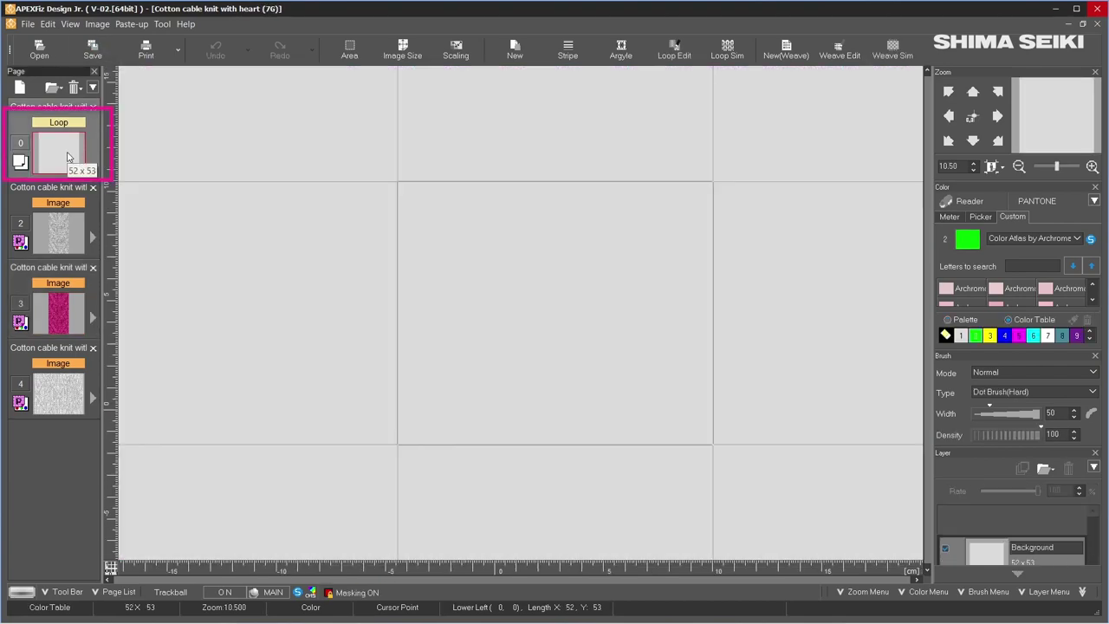
pyautogui.click(106, 50)
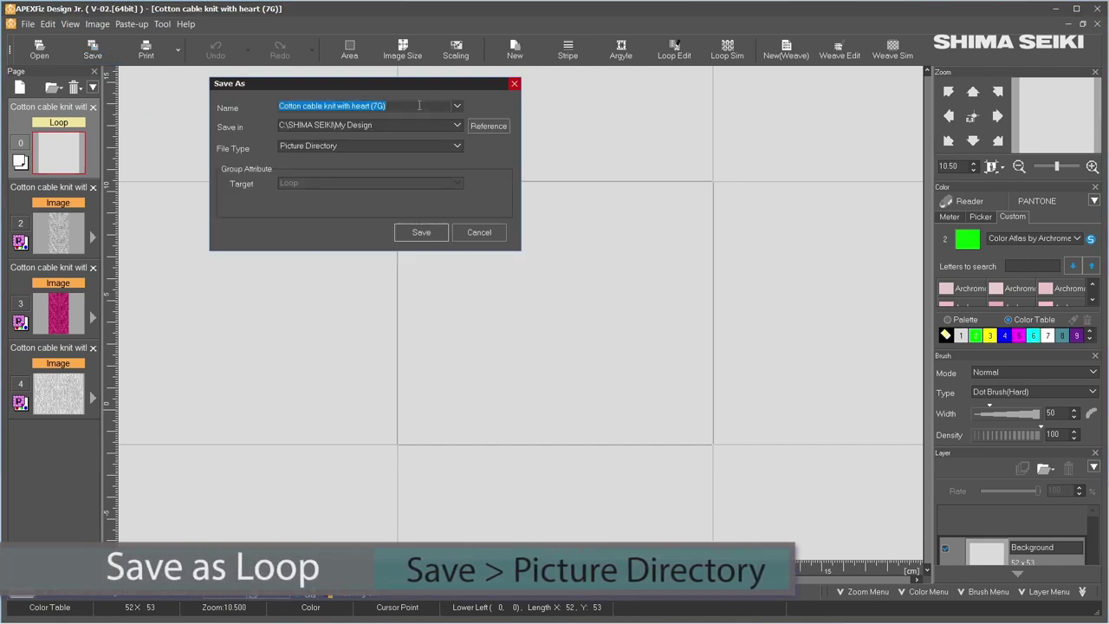
pyautogui.click(419, 105)
pyautogui.moveTo(405, 105); pyautogui.dragTo(336, 105)
pyautogui.press('BackSpace')
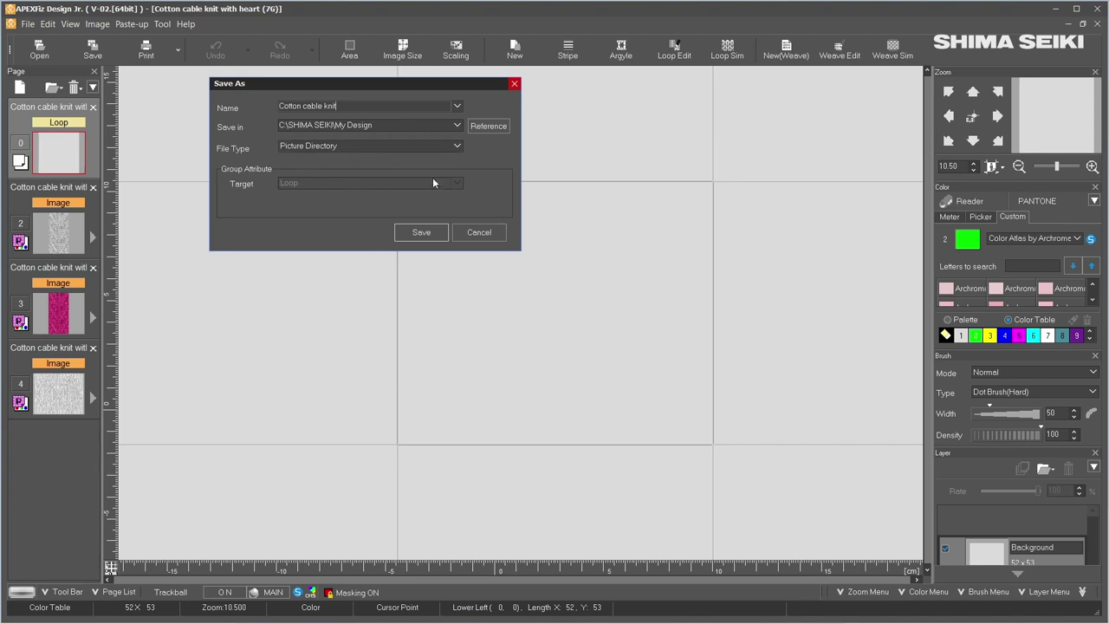
pyautogui.click(435, 234)
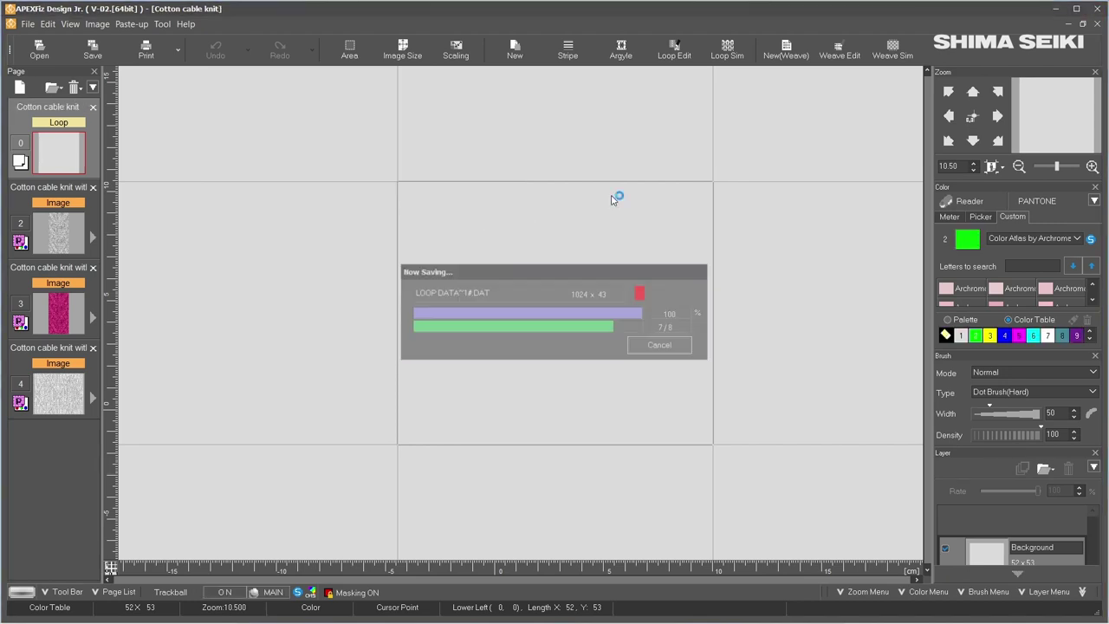
# - Start saving the light grey diamond simulation as an image again and name it "Cotton cable knit"
pyautogui.click(62, 407)
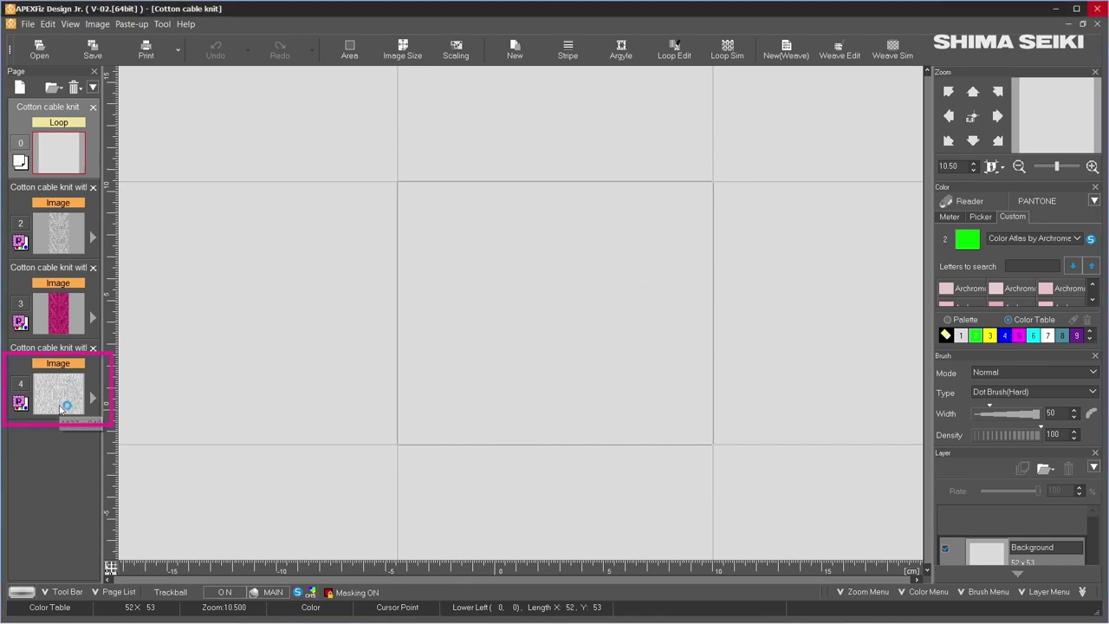
pyautogui.click(100, 51)
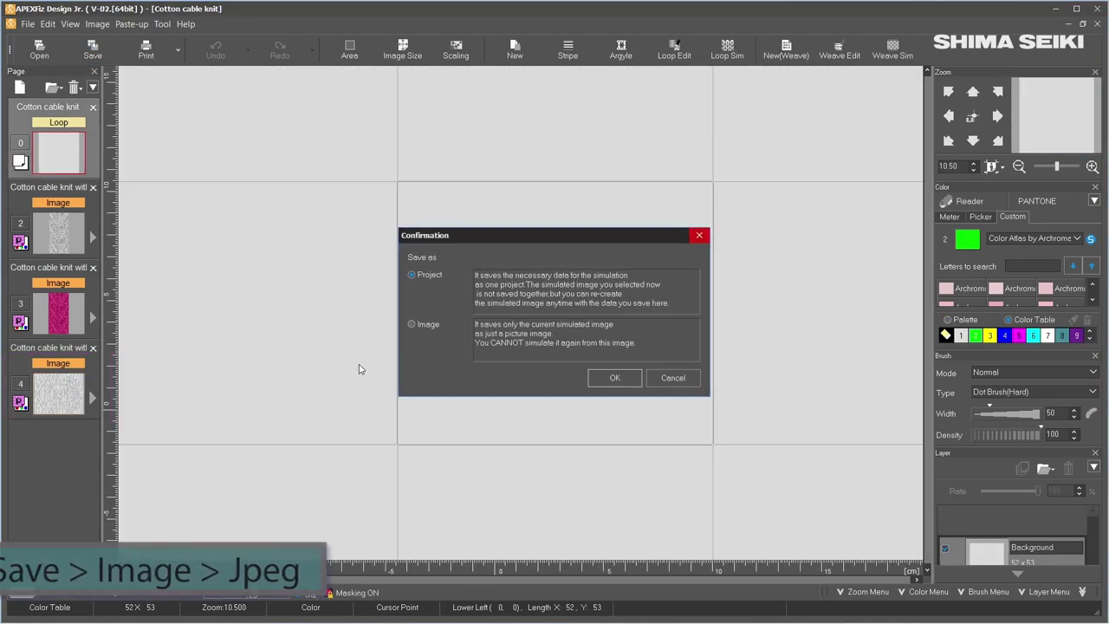
pyautogui.click(410, 324)
pyautogui.click(614, 378)
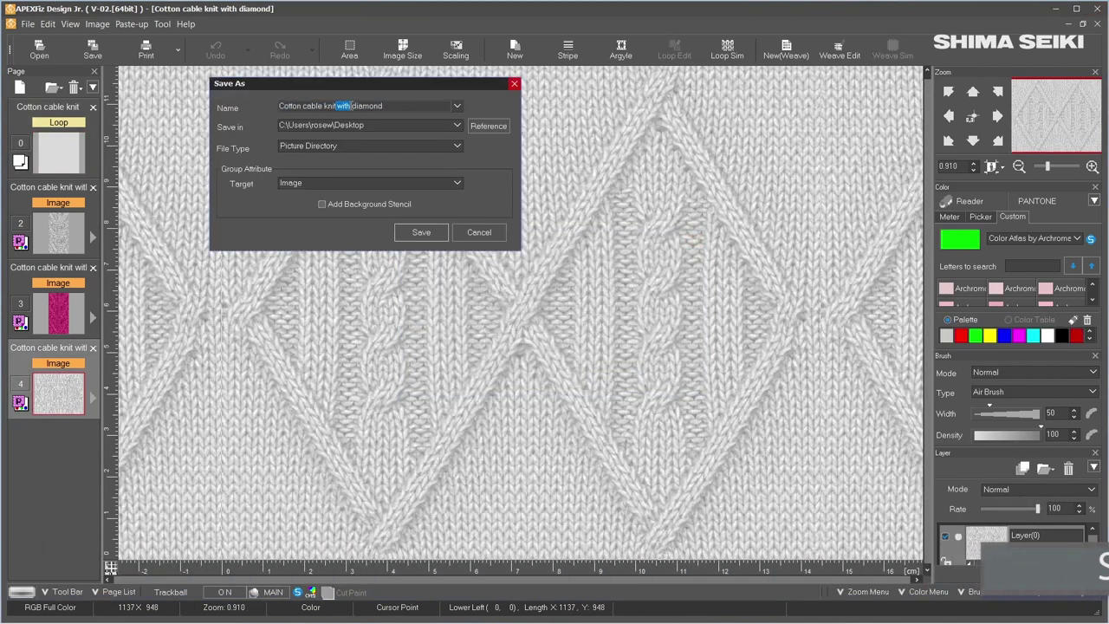
pyautogui.press('End')
pyautogui.hotkey('ctrl', 'shift', 'Left')
pyautogui.hotkey('ctrl', 'shift', 'Left')
pyautogui.press('BackSpace')
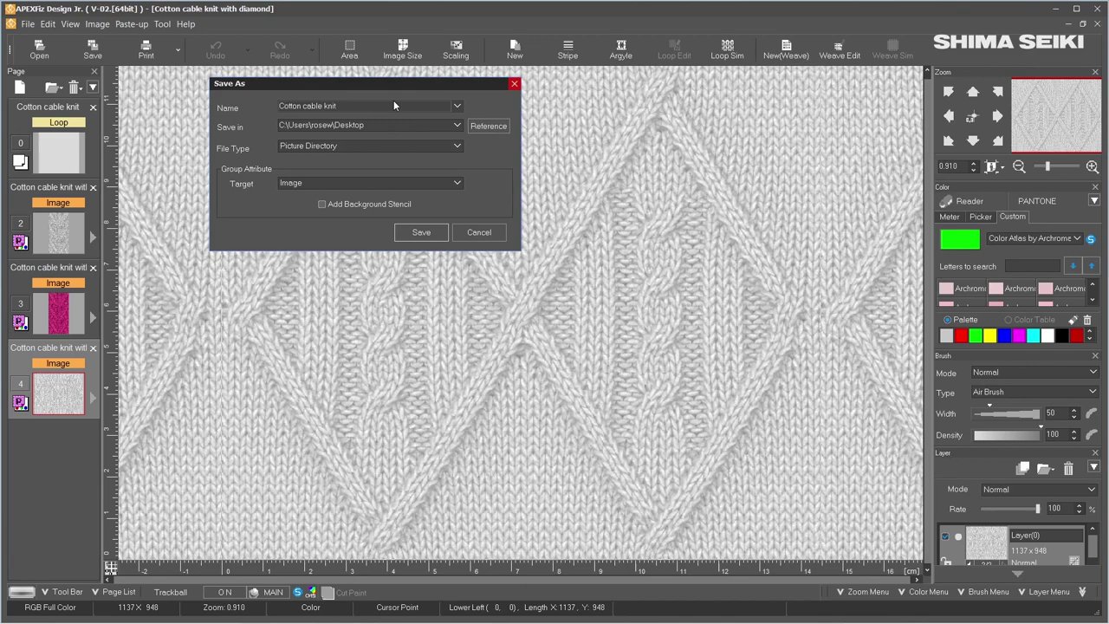
# - Save the diamond image to C:\SHIMA SEIKI\My Design with the file type Jpeg File (*.jpg)
pyautogui.click(457, 127)
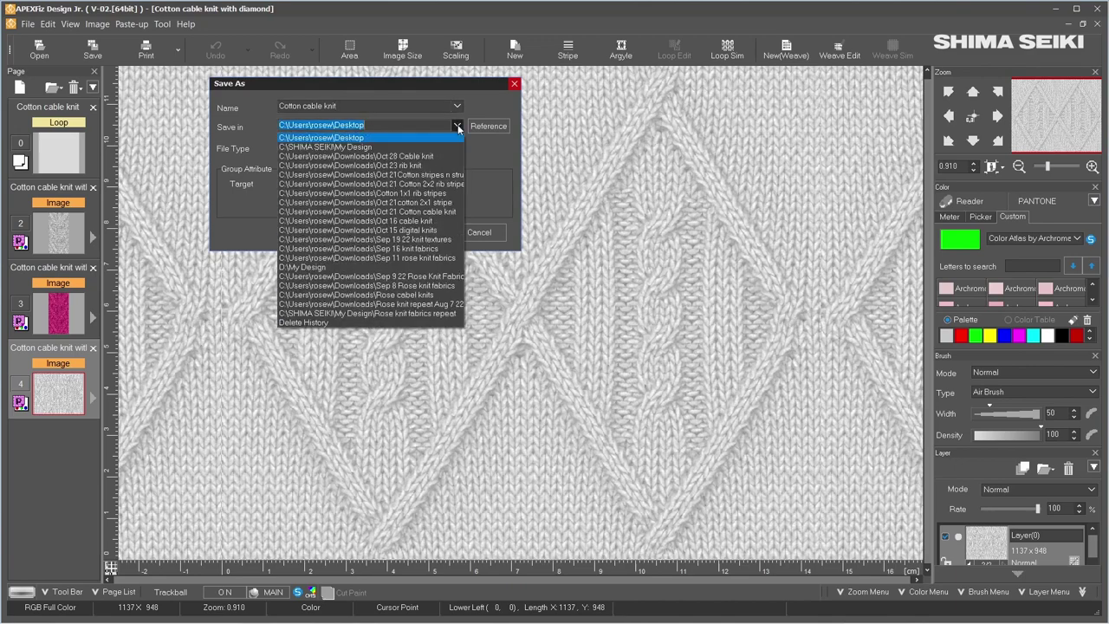
pyautogui.click(385, 147)
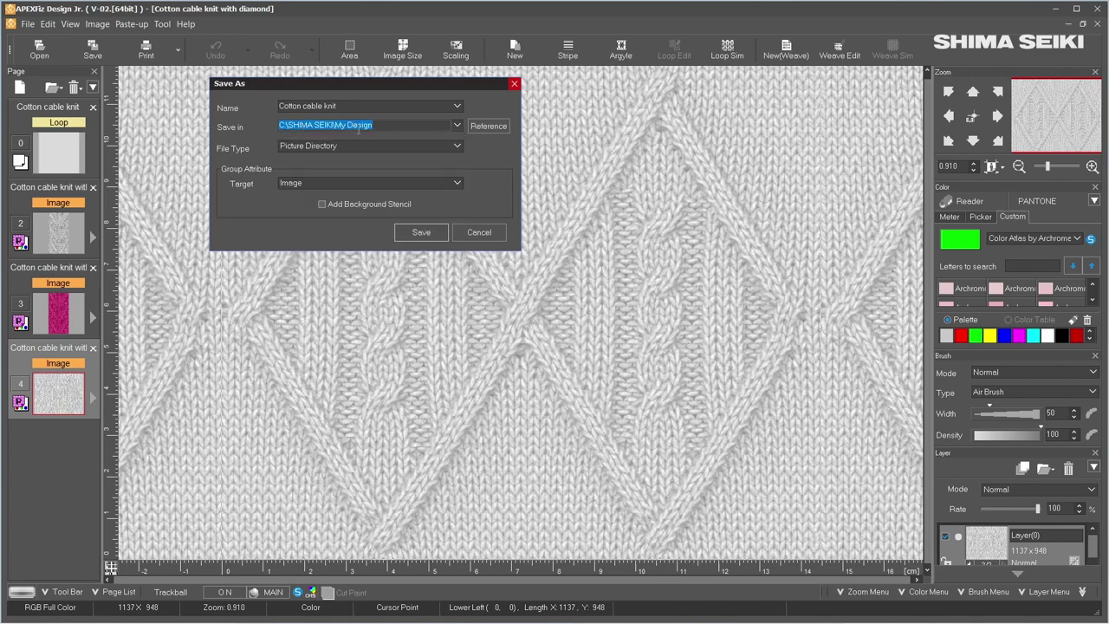
pyautogui.click(456, 146)
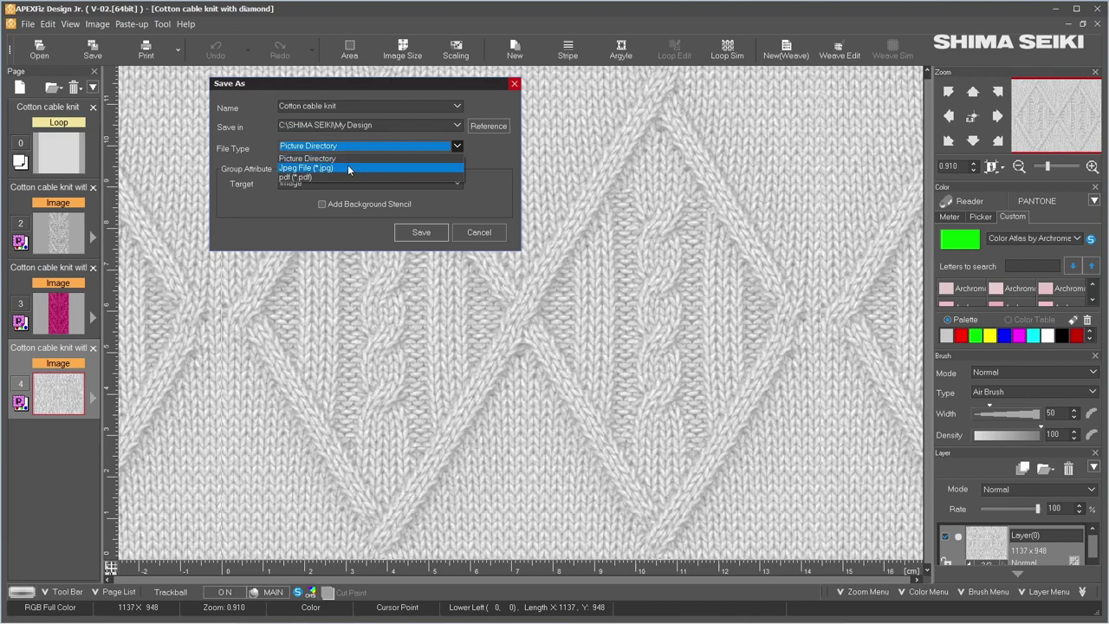
pyautogui.click(346, 168)
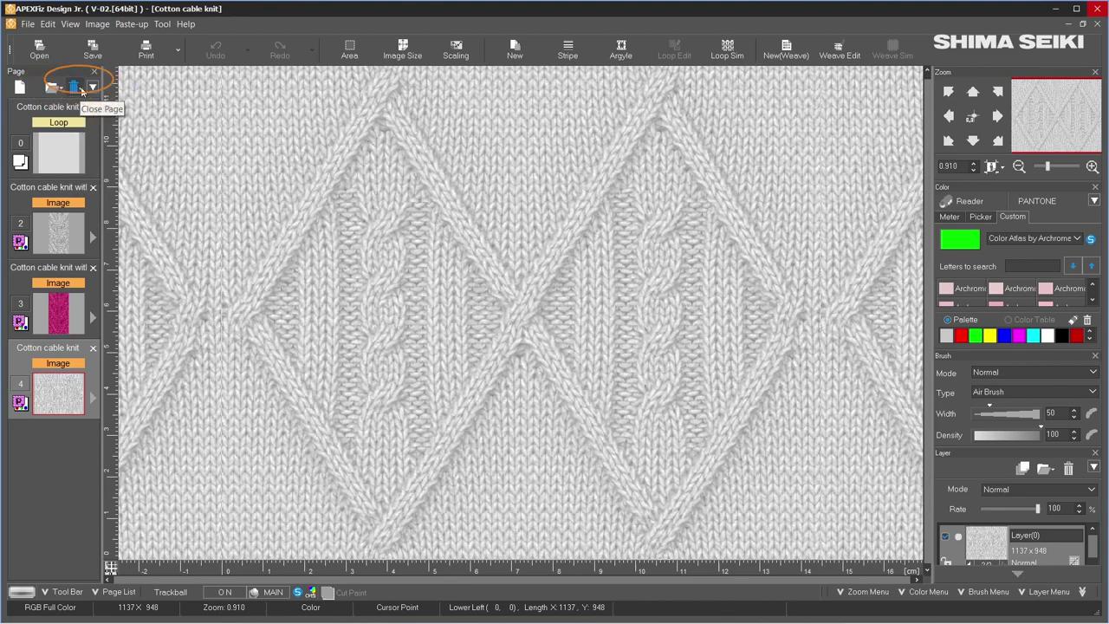
# - Close all open pages without saving any of the remaining changes
pyautogui.click(82, 89)
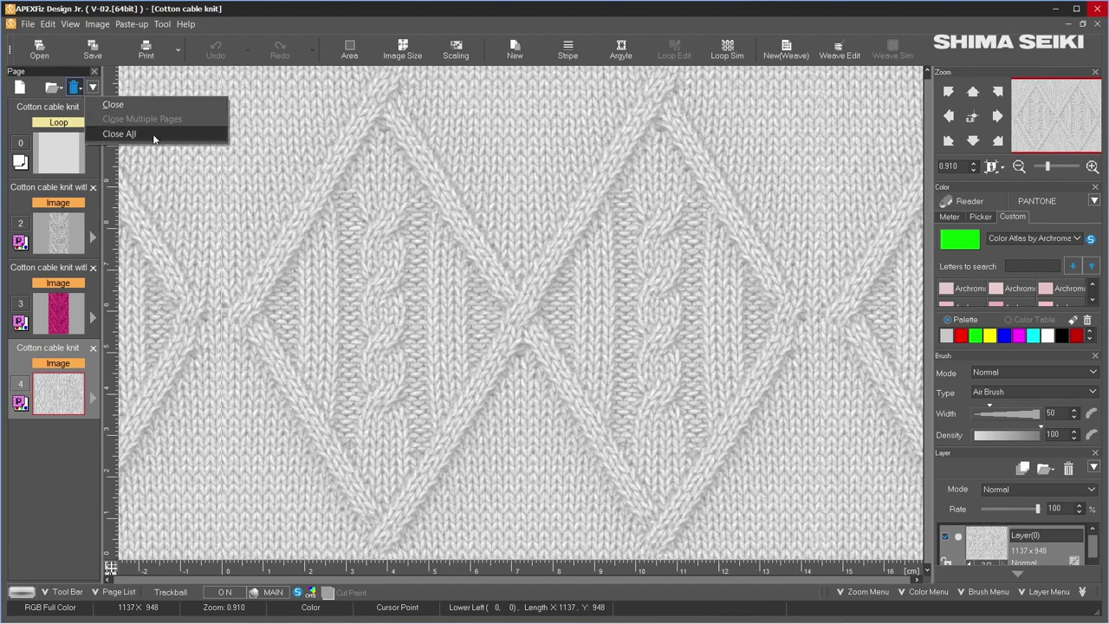
pyautogui.click(119, 134)
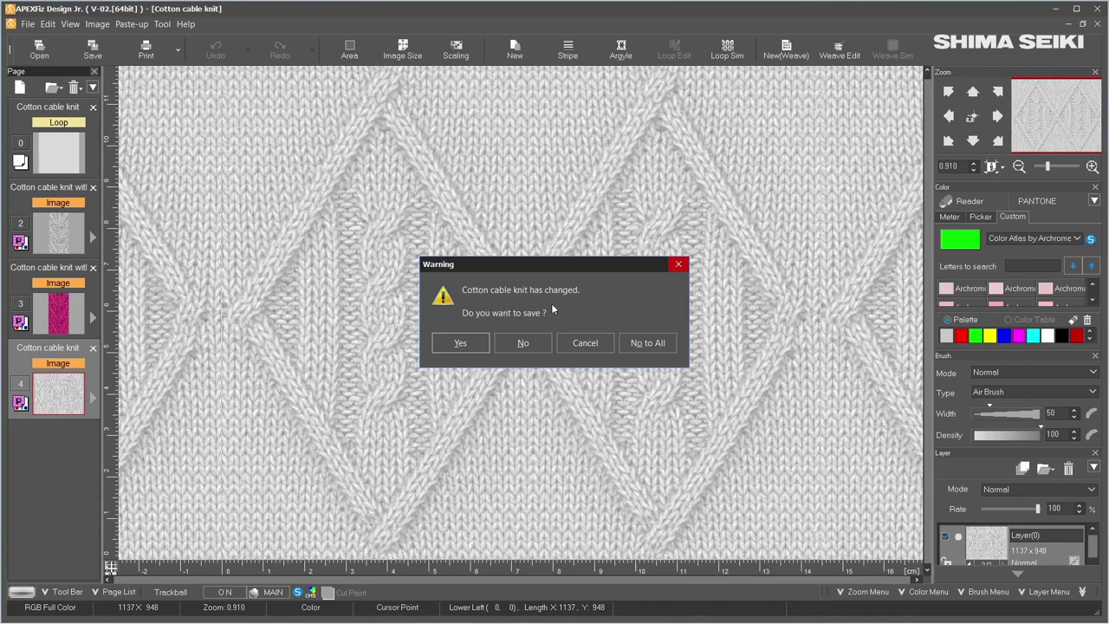
pyautogui.click(653, 347)
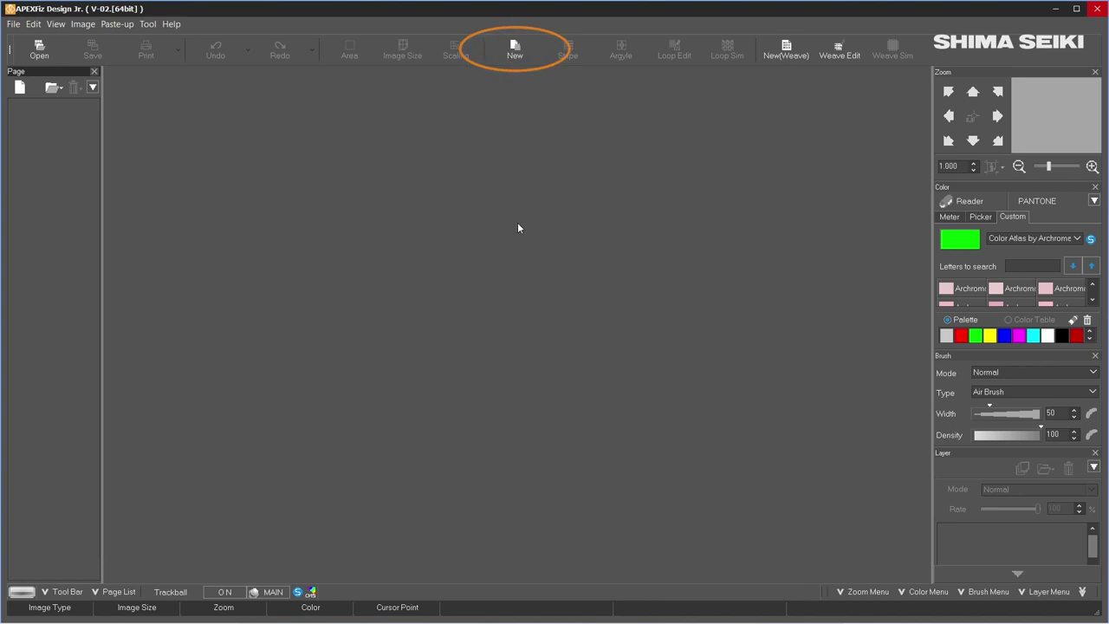
# - Start a new non-shaping 7 G knit design named "1x1 rib knit with 4 stripe"
pyautogui.click(515, 50)
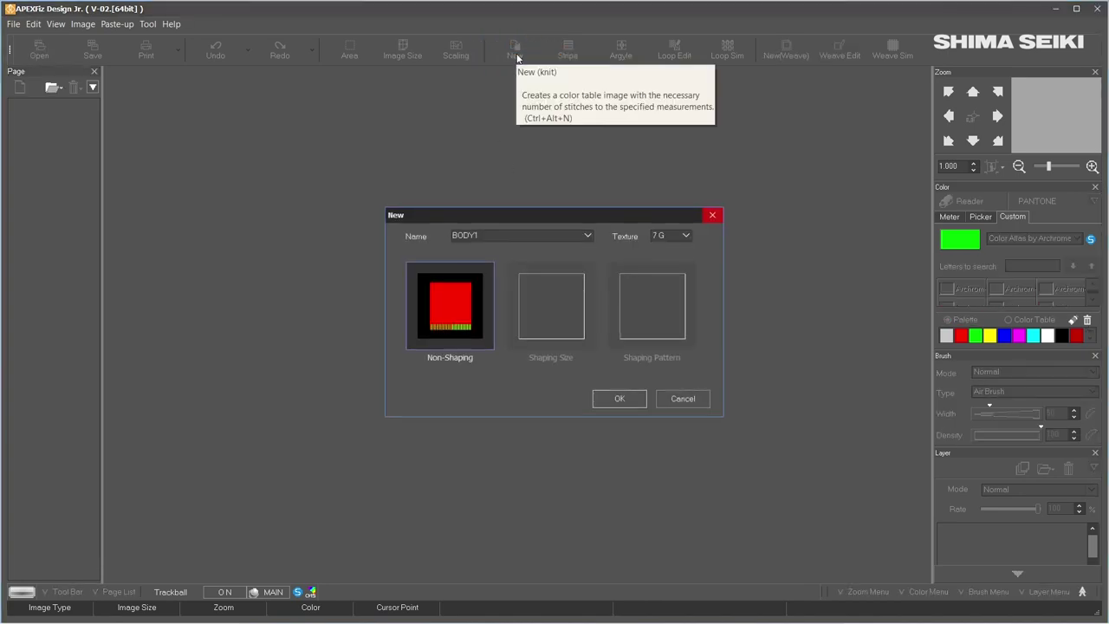
pyautogui.doubleClick(491, 236)
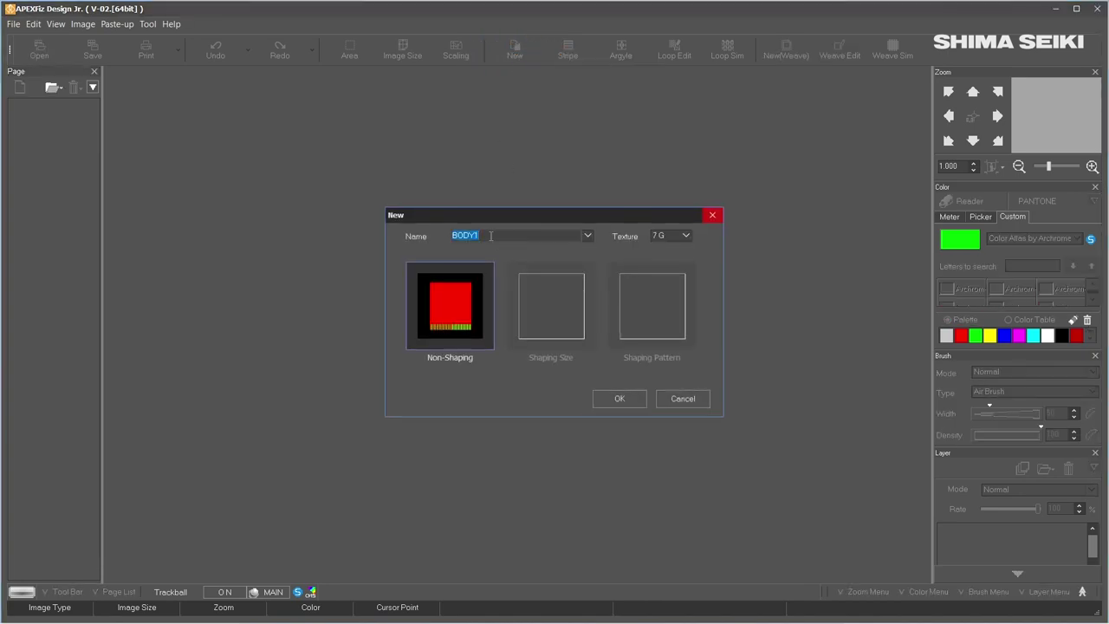
pyautogui.write('1x1 rib knit with 4 stripe')
pyautogui.press('BackSpace')
pyautogui.click(631, 401)
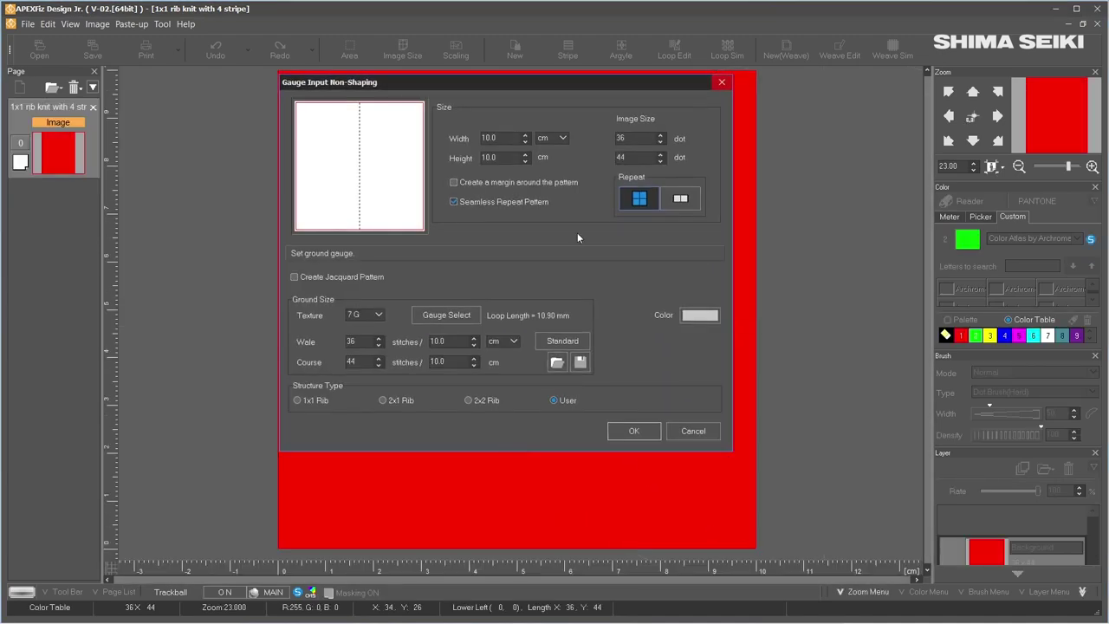
# - Set the design size to 20 cm wide by 24 cm high and create it with the 1x1 Rib structure
pyautogui.click(486, 138)
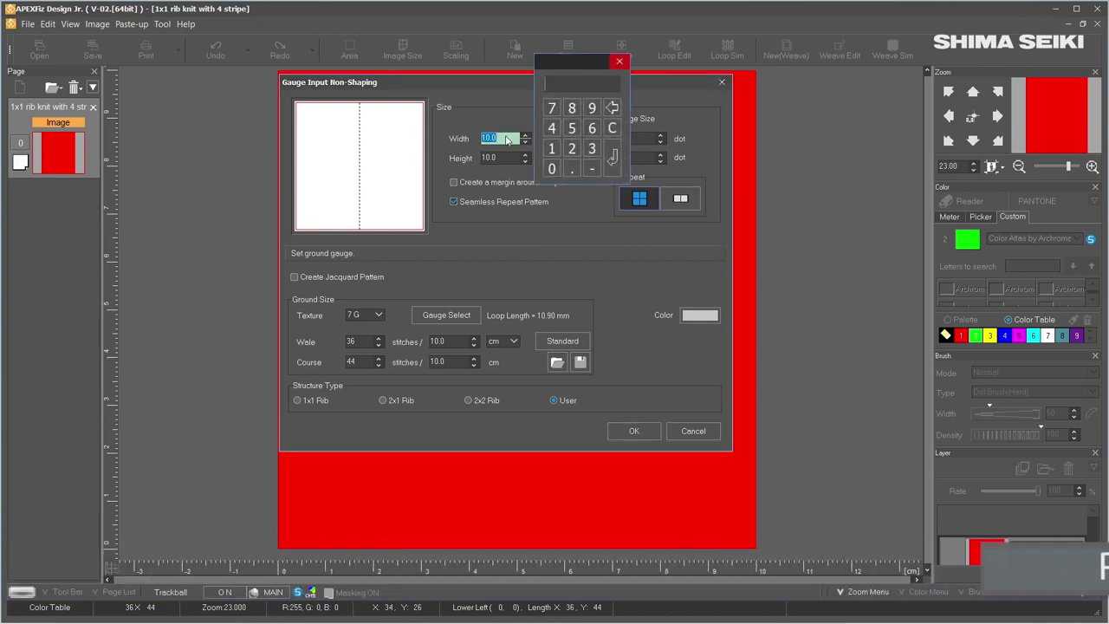
pyautogui.click(572, 148)
pyautogui.click(551, 168)
pyautogui.click(612, 157)
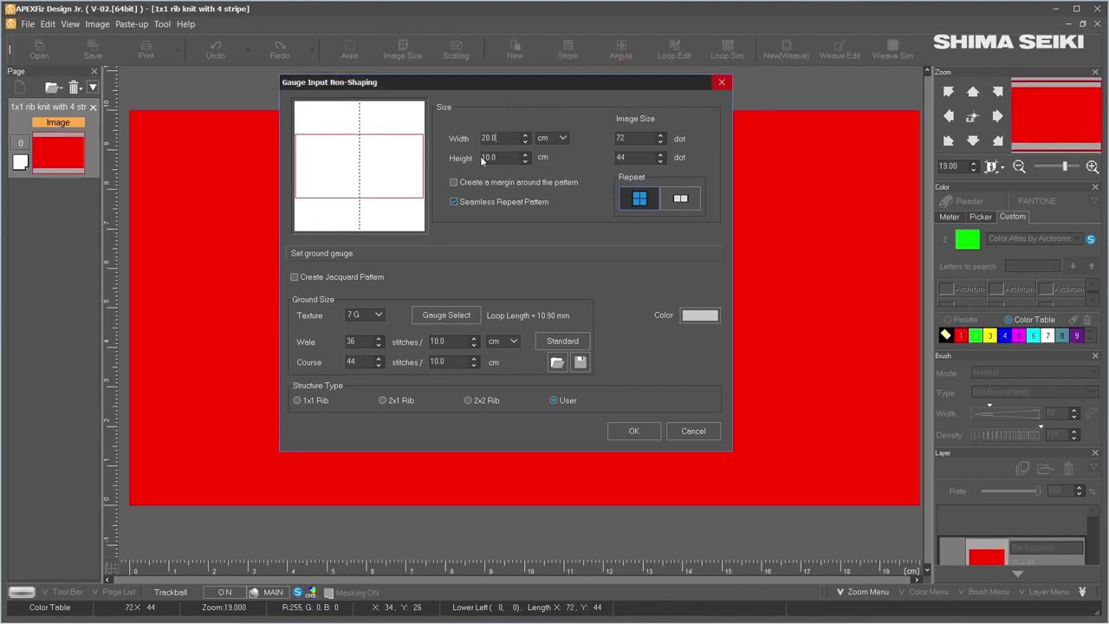
pyautogui.click(502, 157)
pyautogui.click(502, 157)
pyautogui.click(572, 168)
pyautogui.click(556, 151)
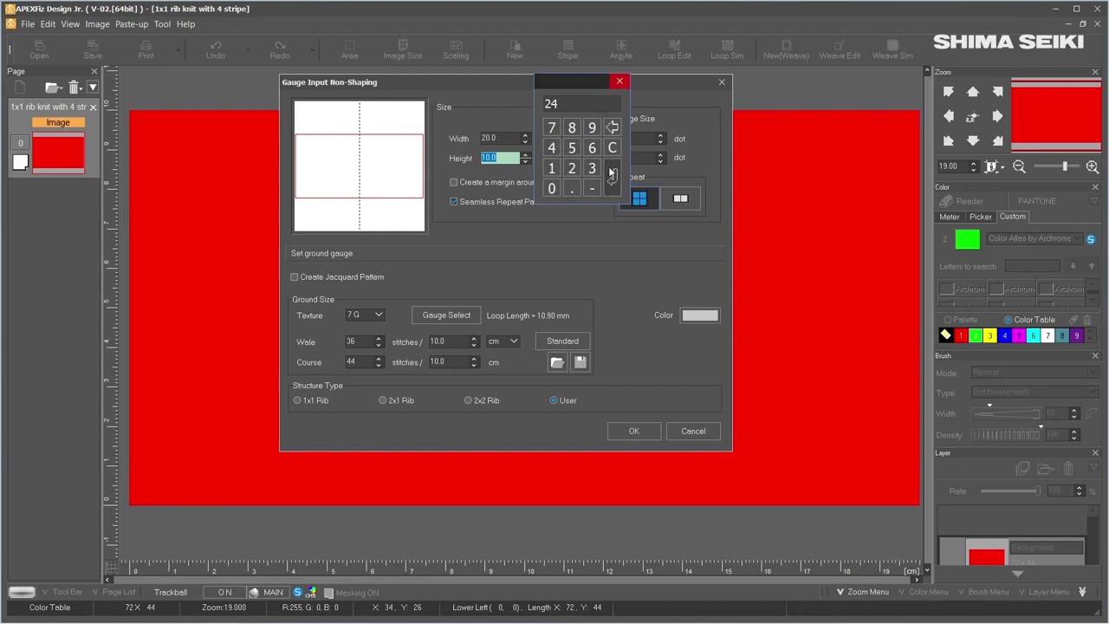
pyautogui.click(613, 180)
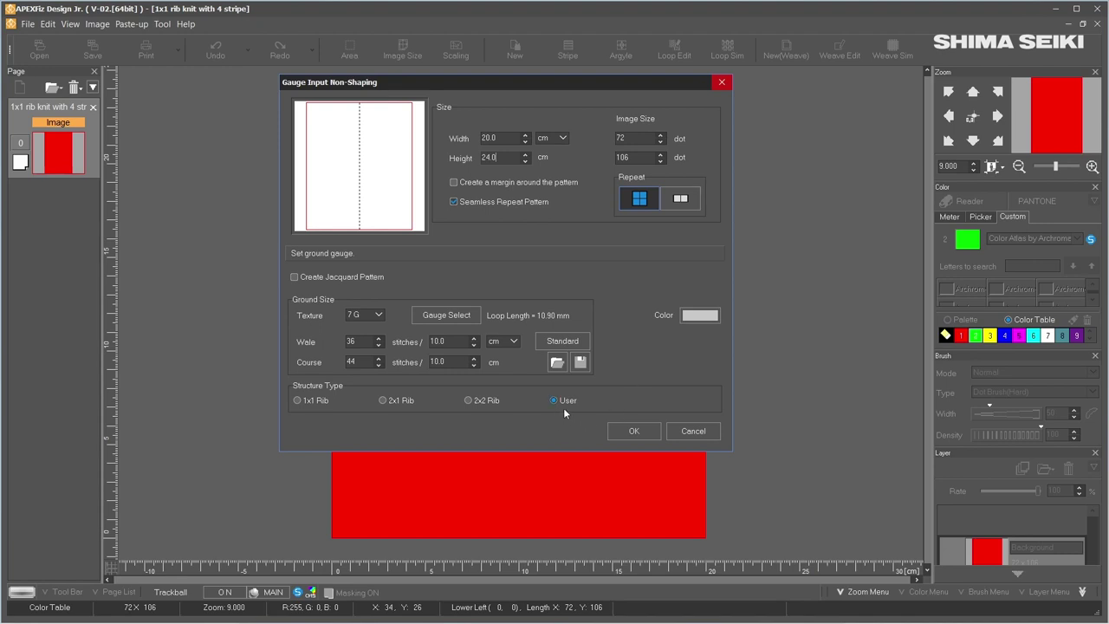
pyautogui.click(299, 400)
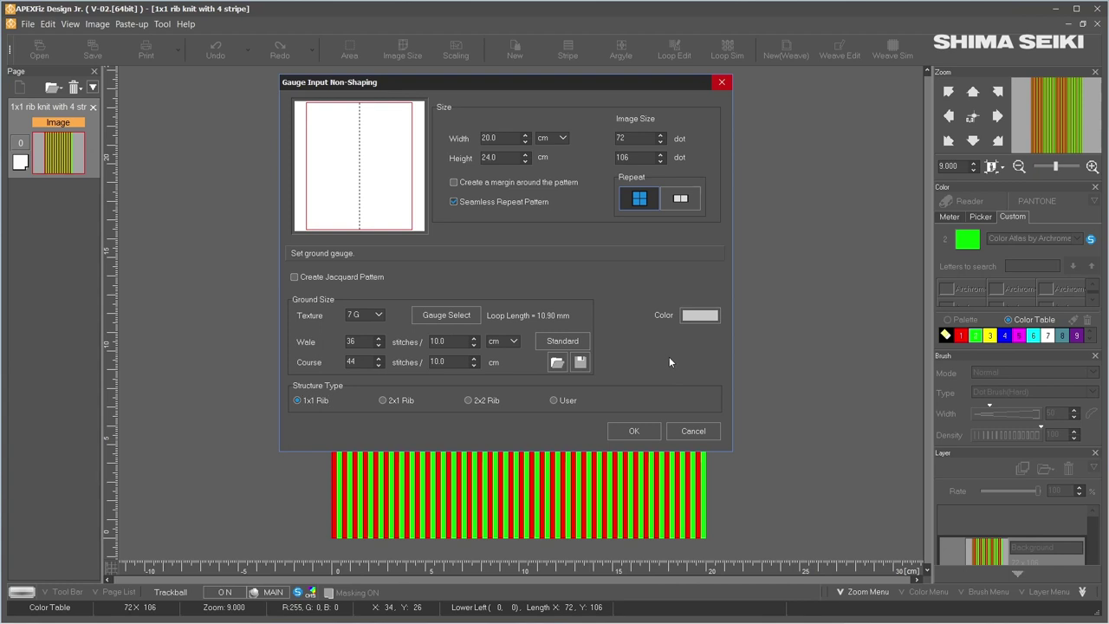
pyautogui.click(635, 430)
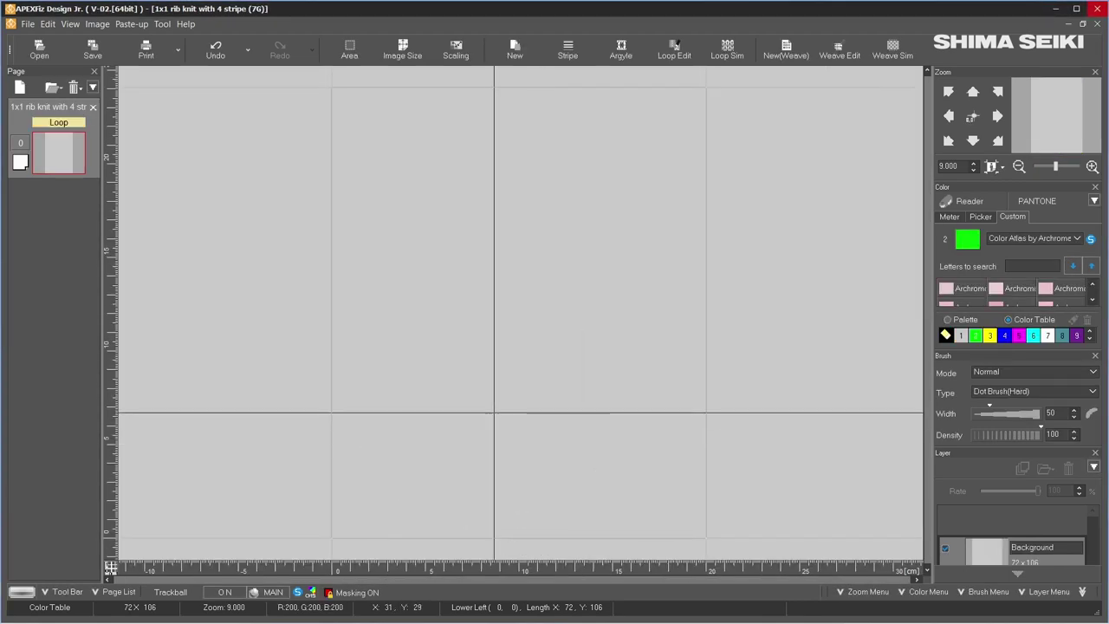
# - Open the Stripe settings and delete all existing stripe colours and the horizontal stripe pattern from the list
pyautogui.click(579, 53)
pyautogui.moveTo(503, 110); pyautogui.dragTo(520, 111)
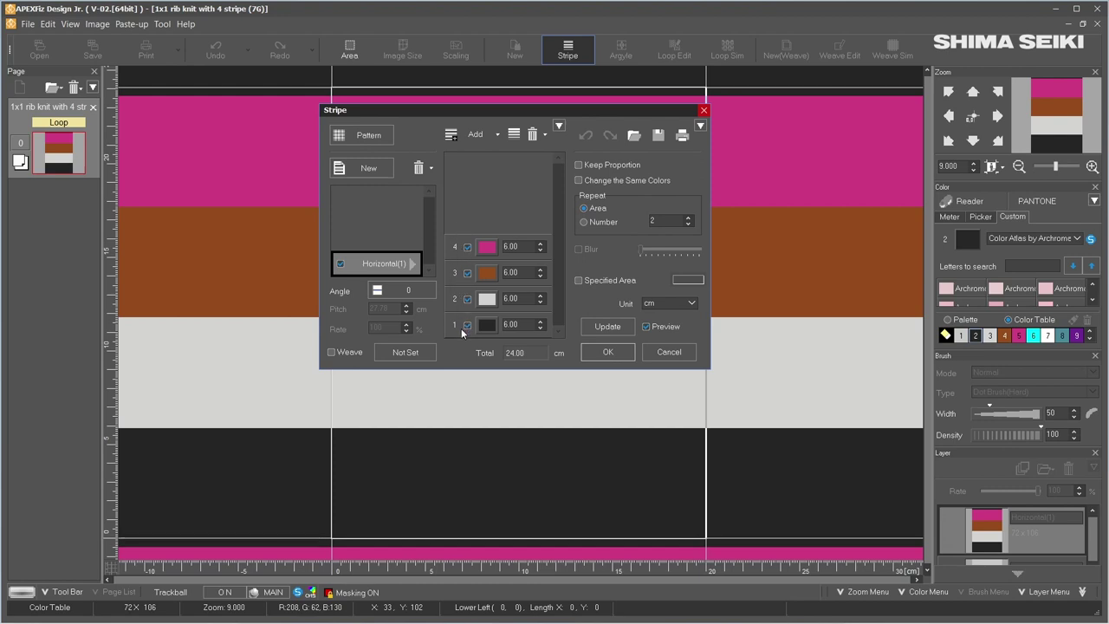
pyautogui.click(546, 133)
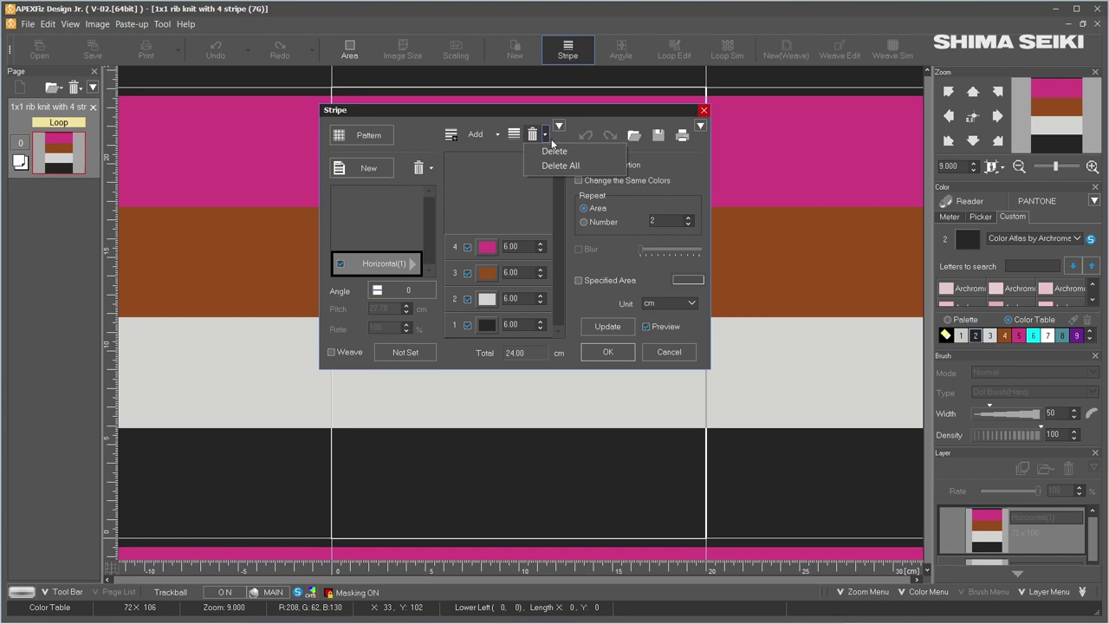
pyautogui.click(595, 164)
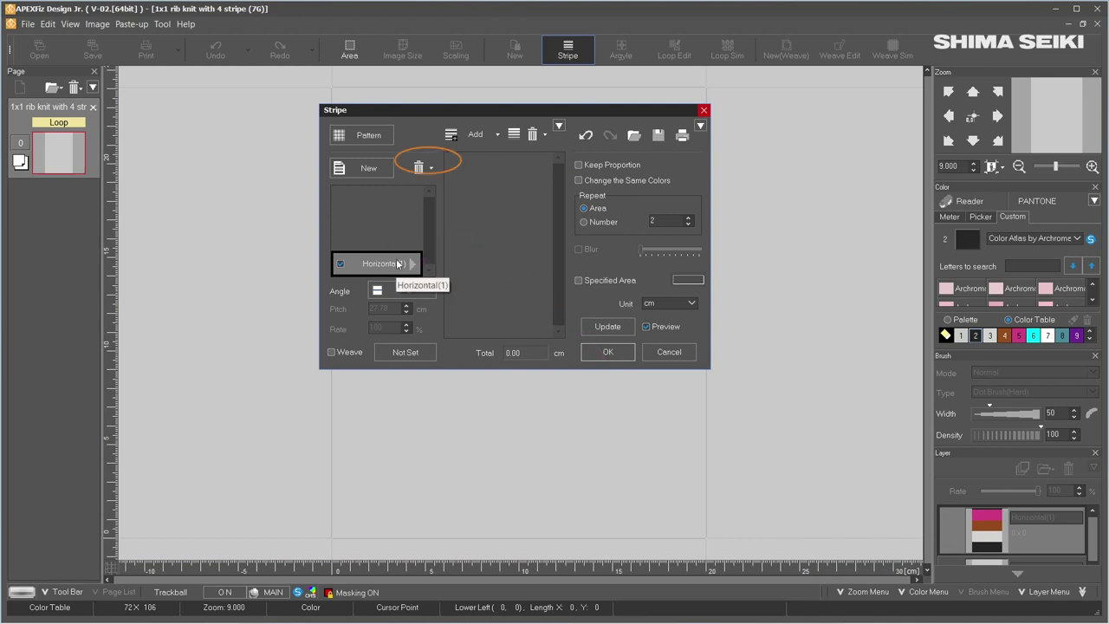
pyautogui.click(432, 172)
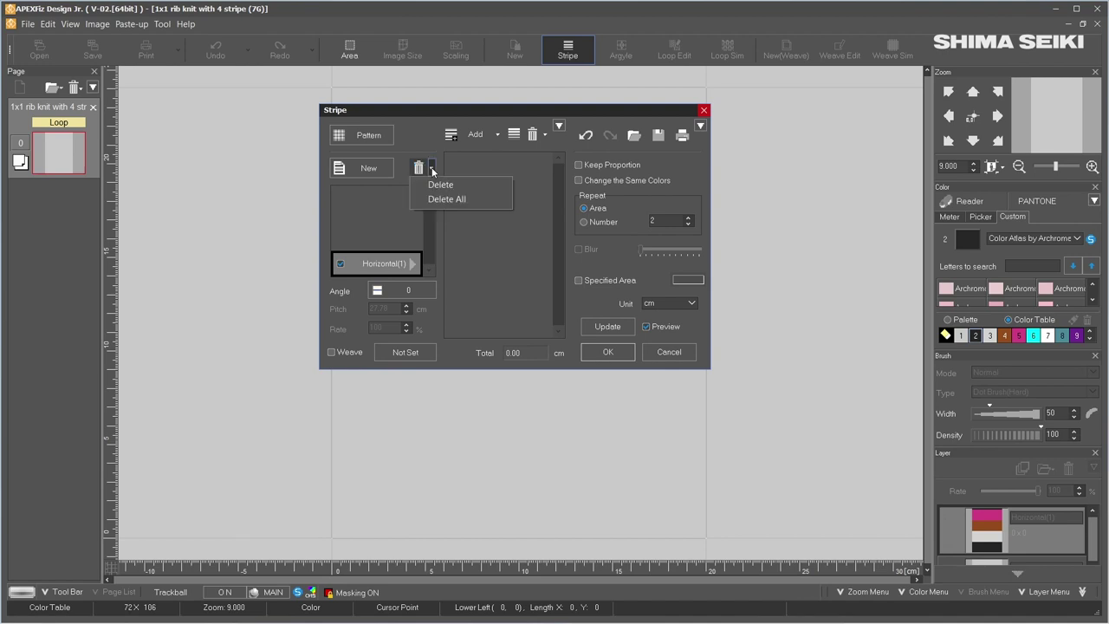
pyautogui.click(481, 199)
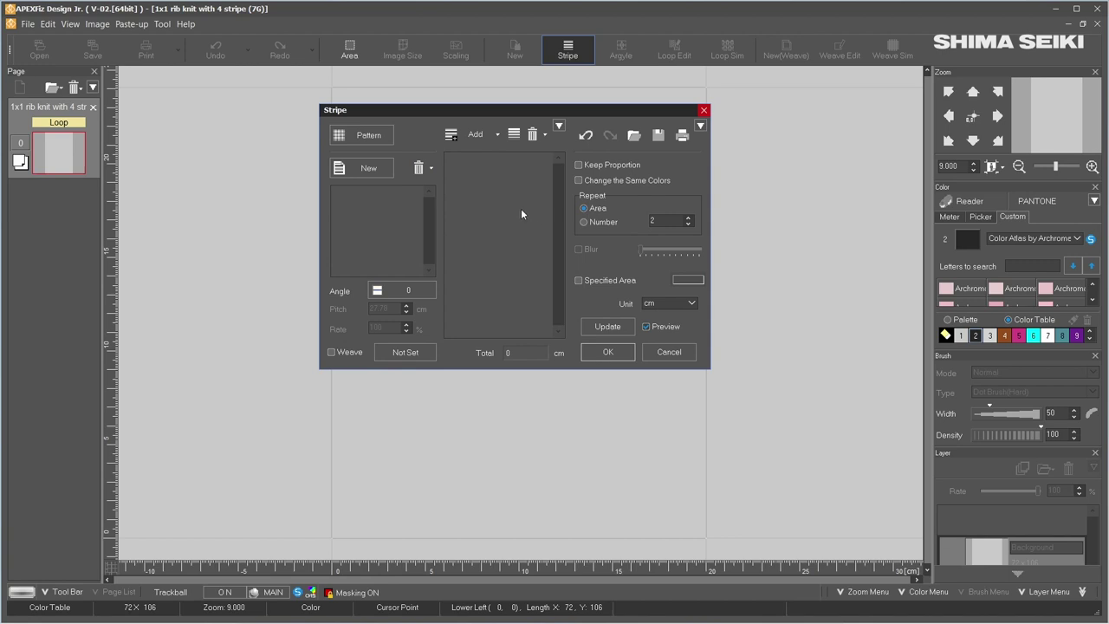
# - Add a first horizontal stripe with the unit in cm and set its width to 6 cm
pyautogui.click(469, 135)
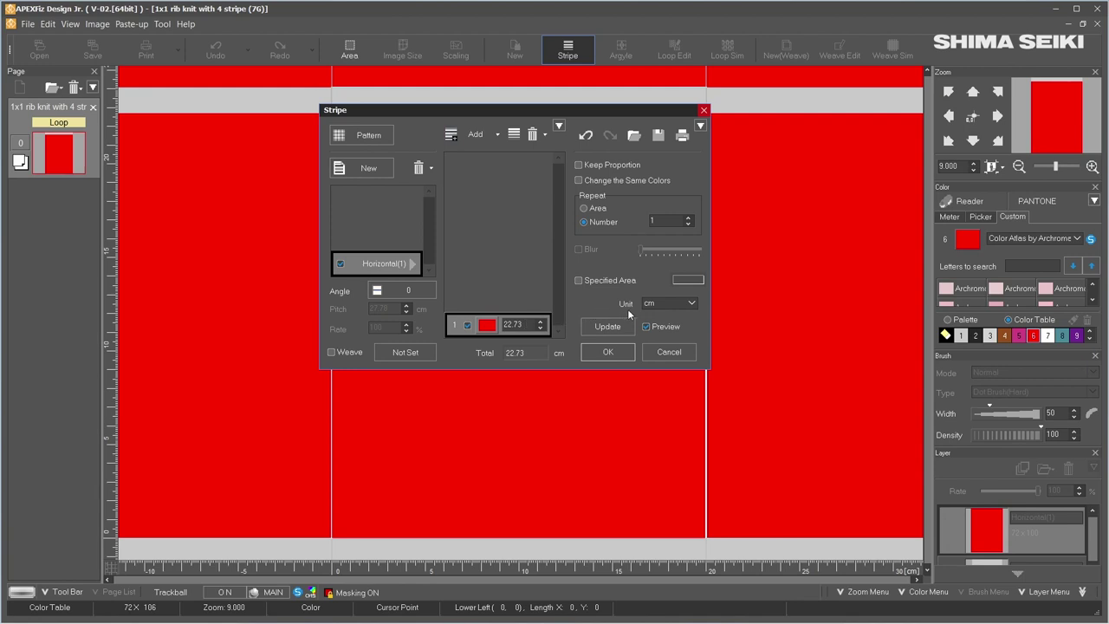
pyautogui.click(692, 303)
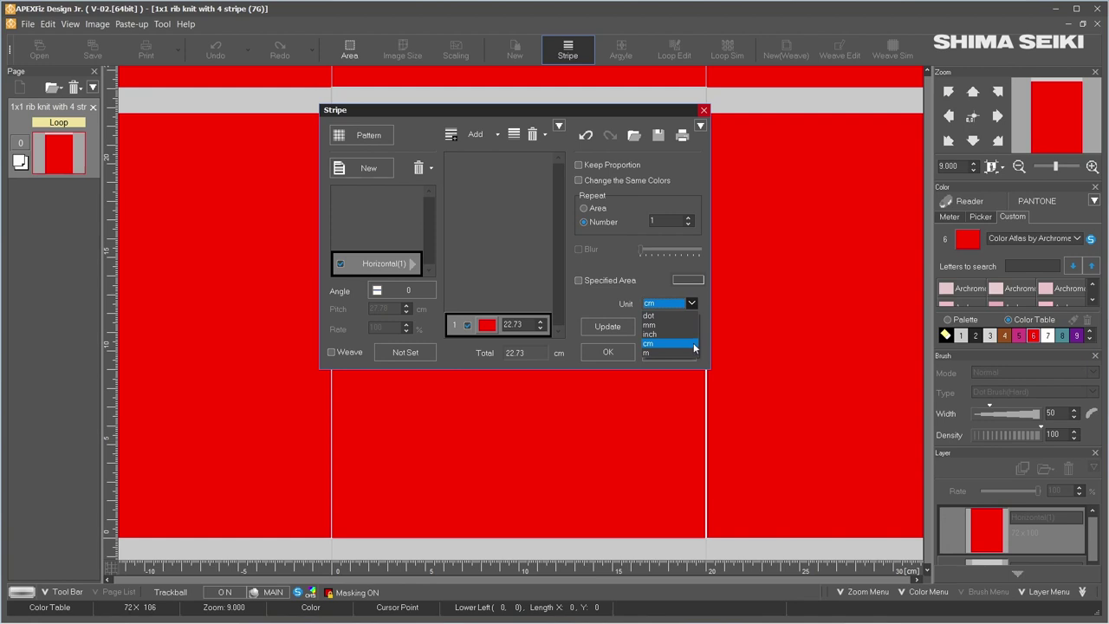
pyautogui.click(694, 344)
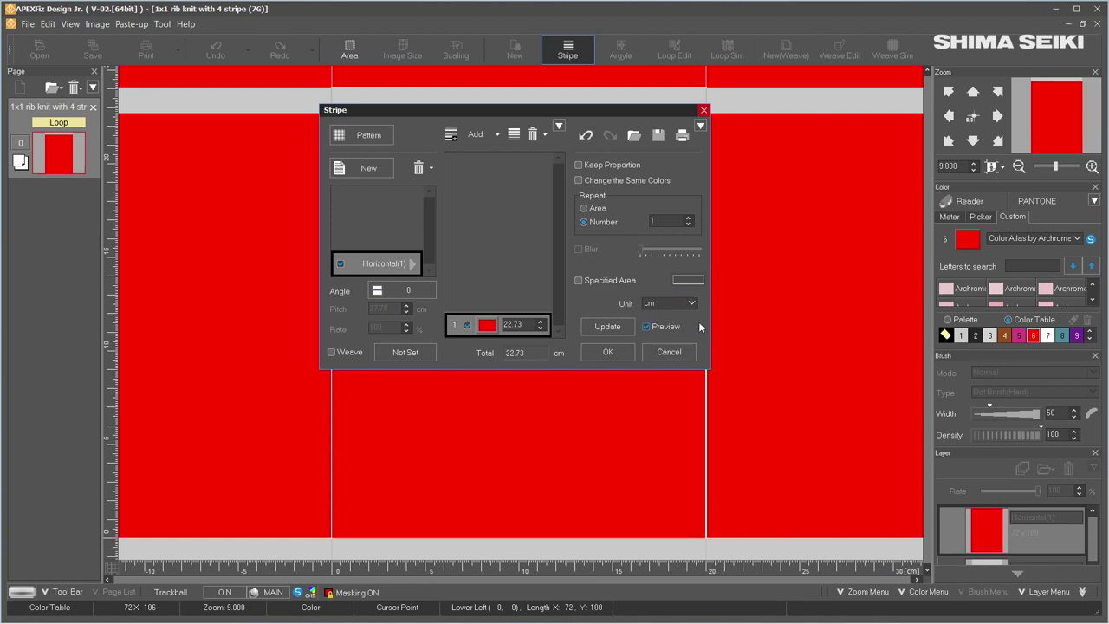
pyautogui.click(523, 324)
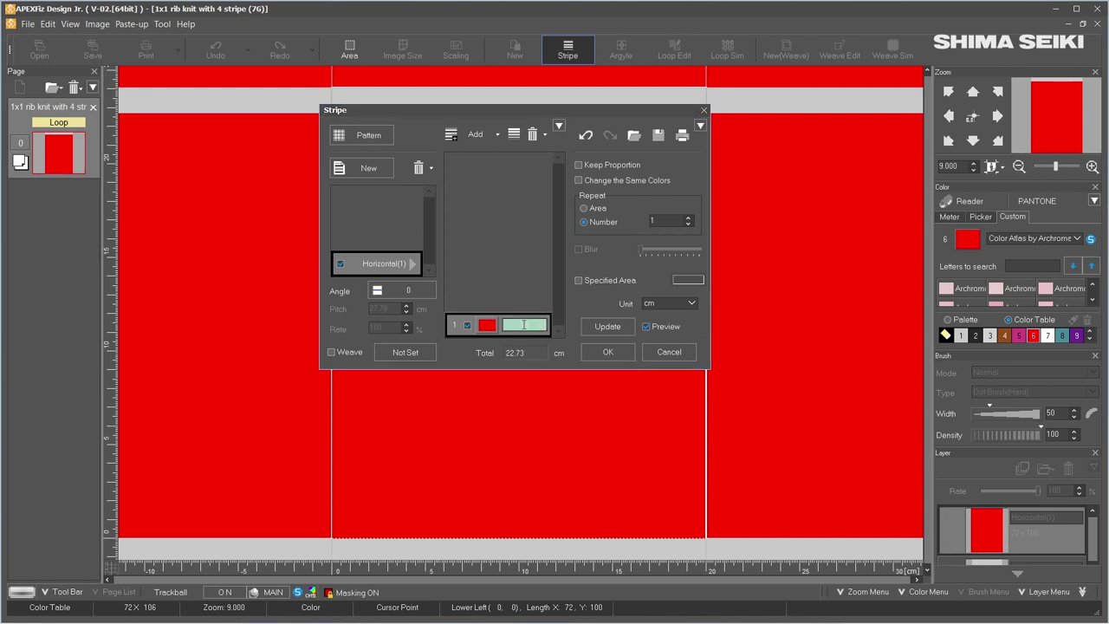
pyautogui.click(608, 315)
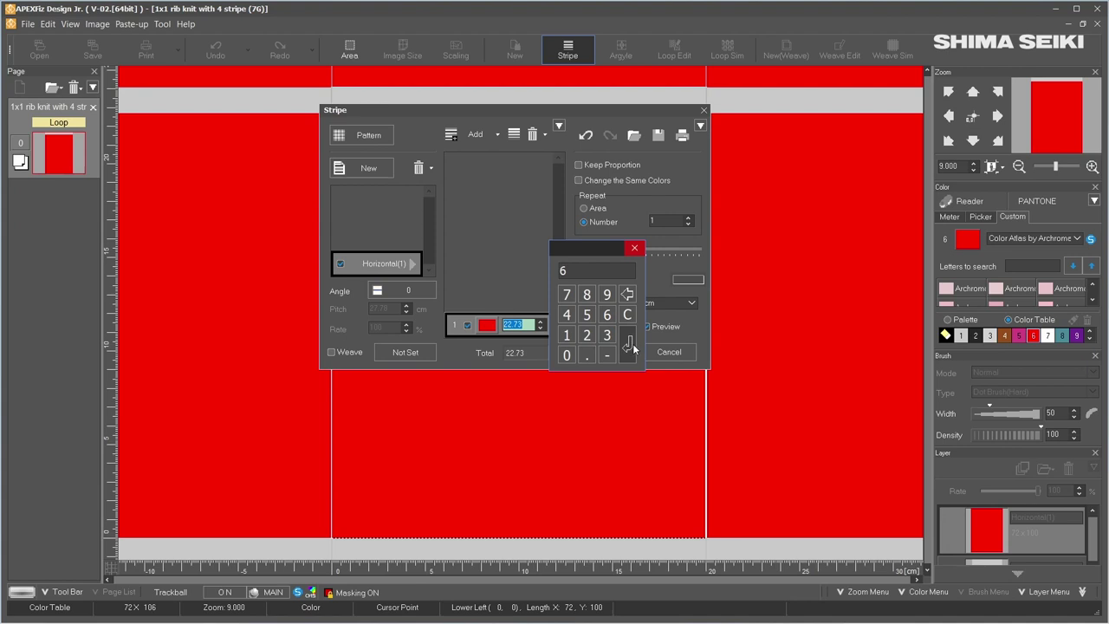
pyautogui.click(632, 345)
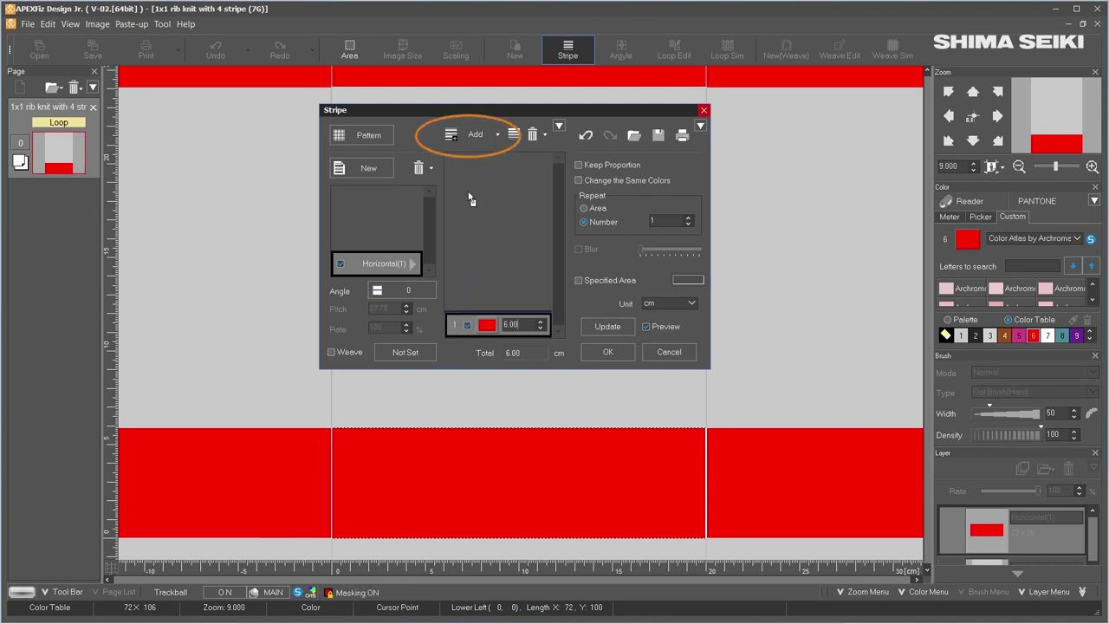
# - Add three more 6 cm stripes above the first one to make four in total
pyautogui.click(469, 137)
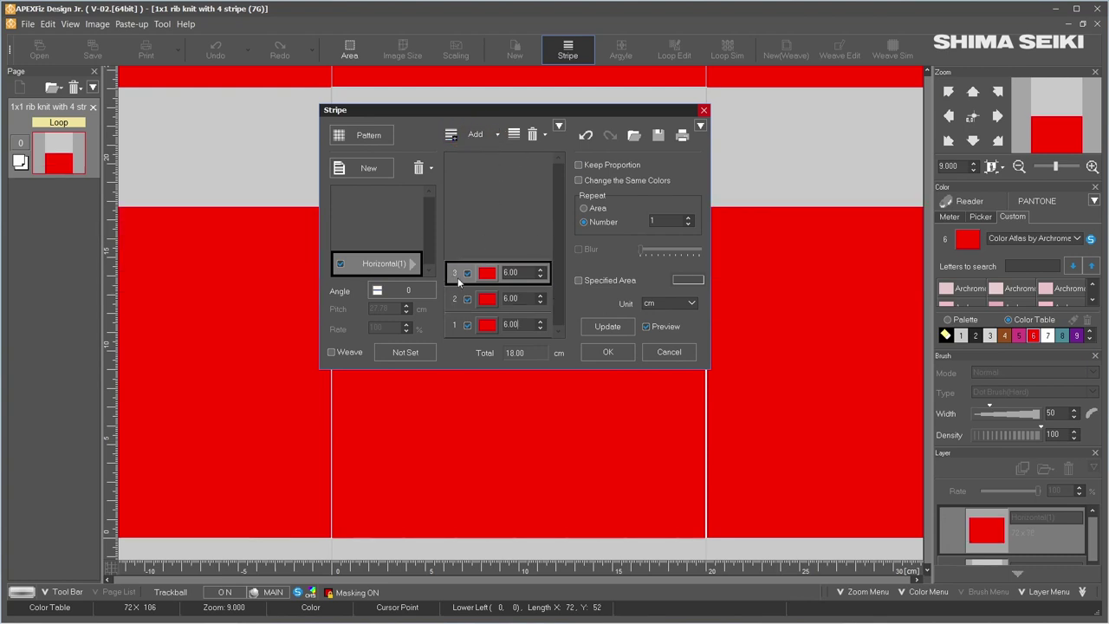
pyautogui.click(473, 139)
pyautogui.click(473, 141)
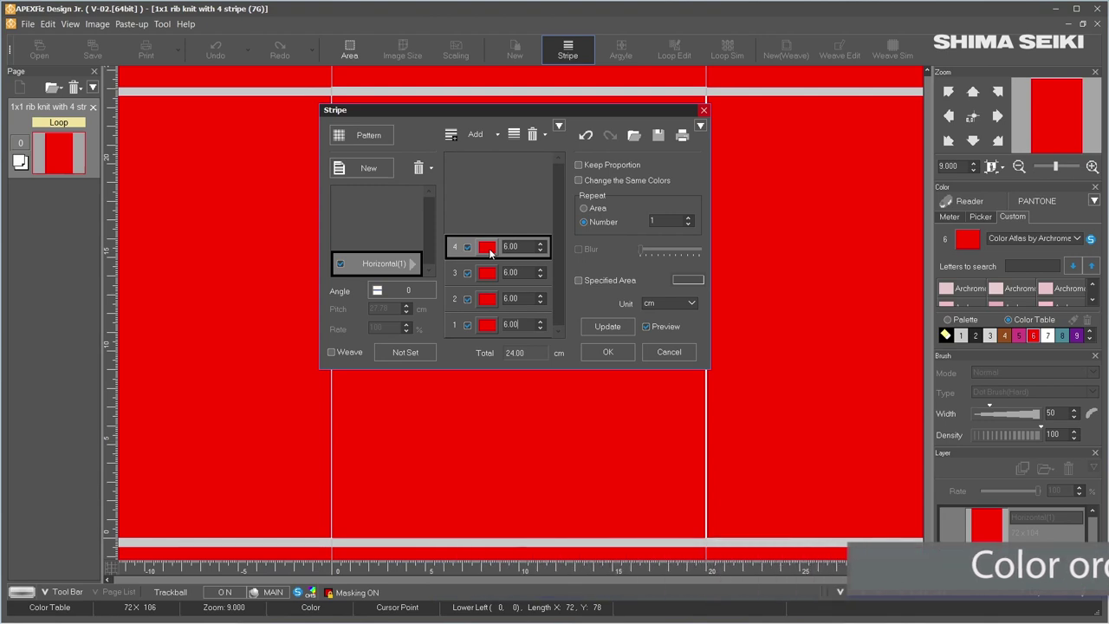
# - Change the colour of stripe 1 to a near-black grey with the colour picker
pyautogui.click(487, 325)
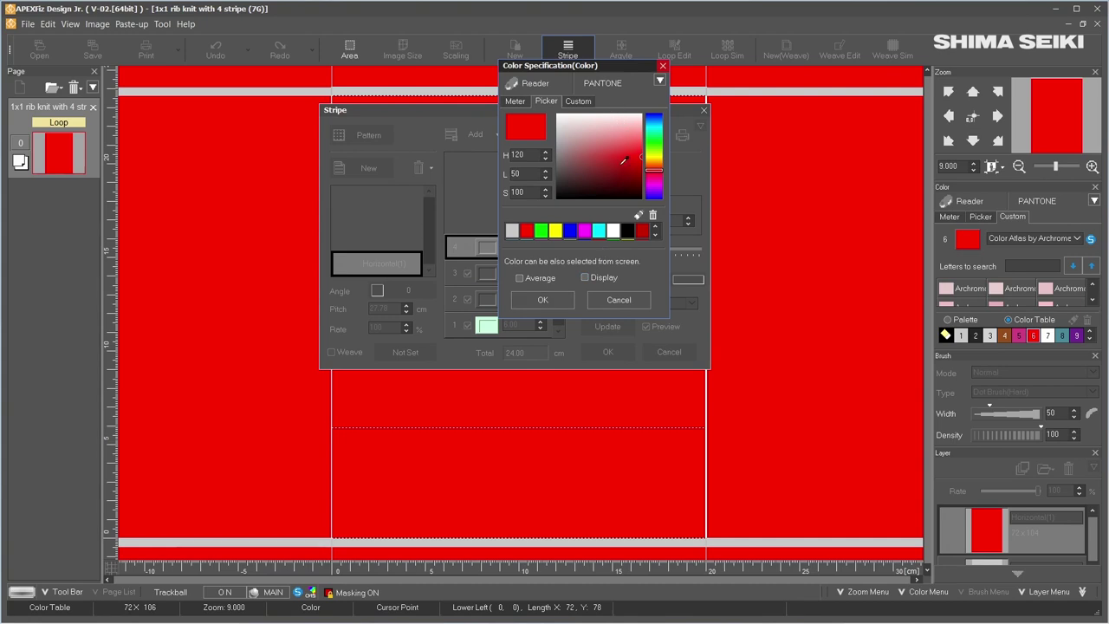
pyautogui.moveTo(565, 181); pyautogui.dragTo(561, 188)
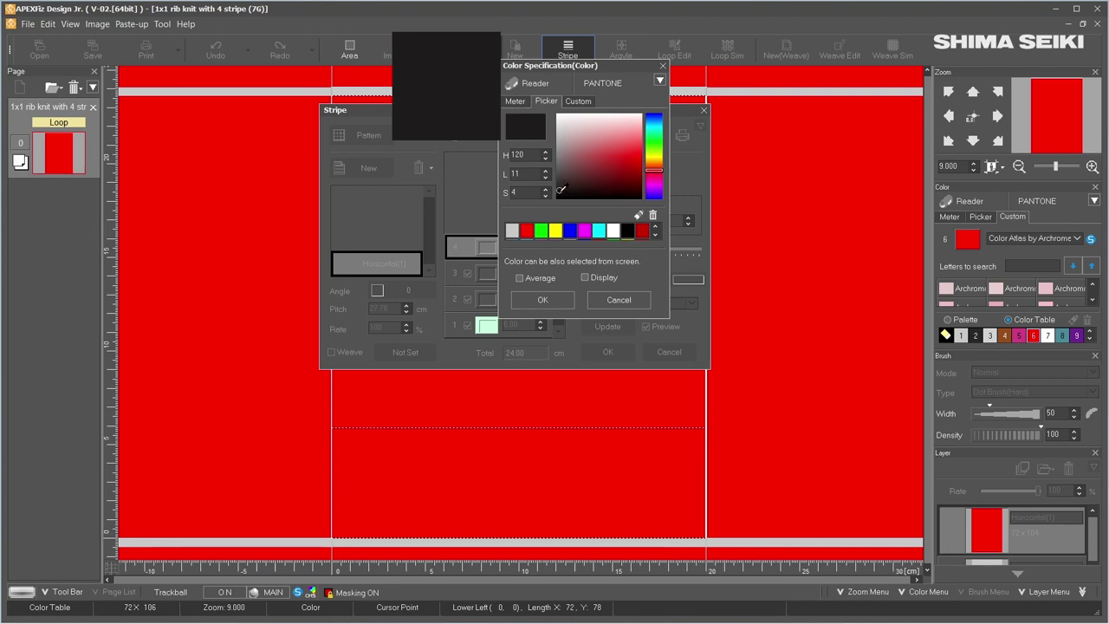
pyautogui.click(560, 187)
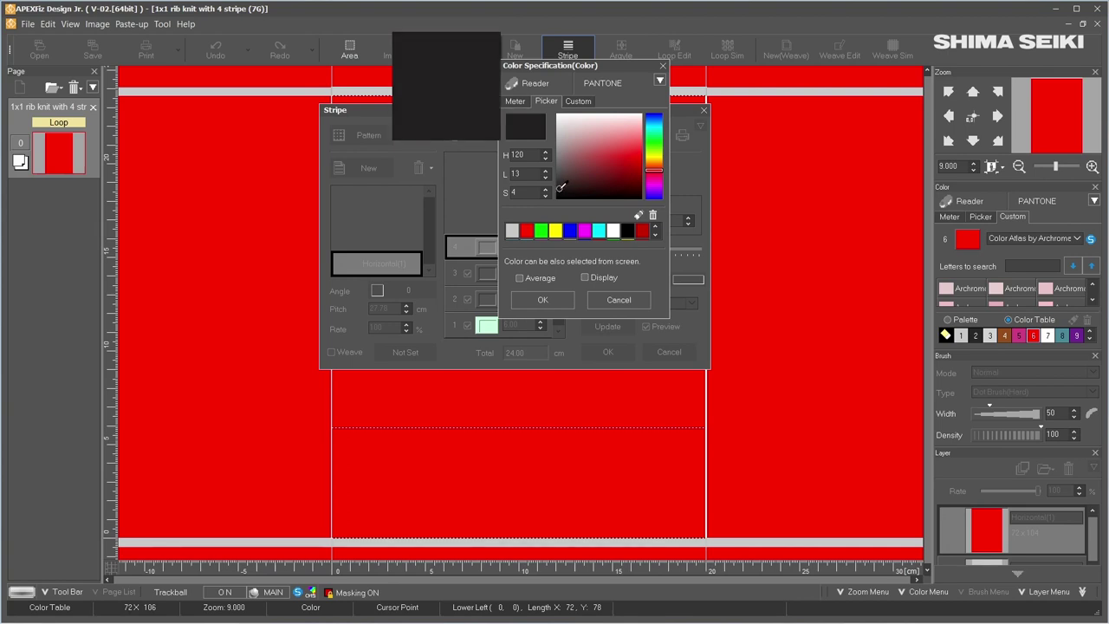
pyautogui.click(560, 188)
pyautogui.click(565, 300)
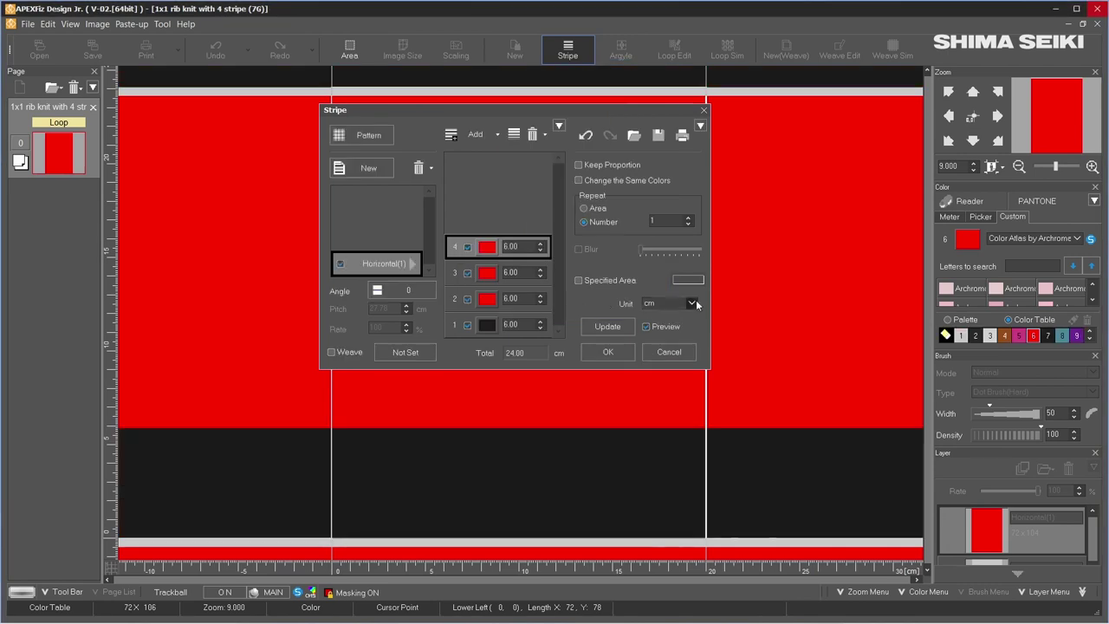
# - Change the colour of stripe 2 to a light grey with a lightness of about 84
pyautogui.click(488, 301)
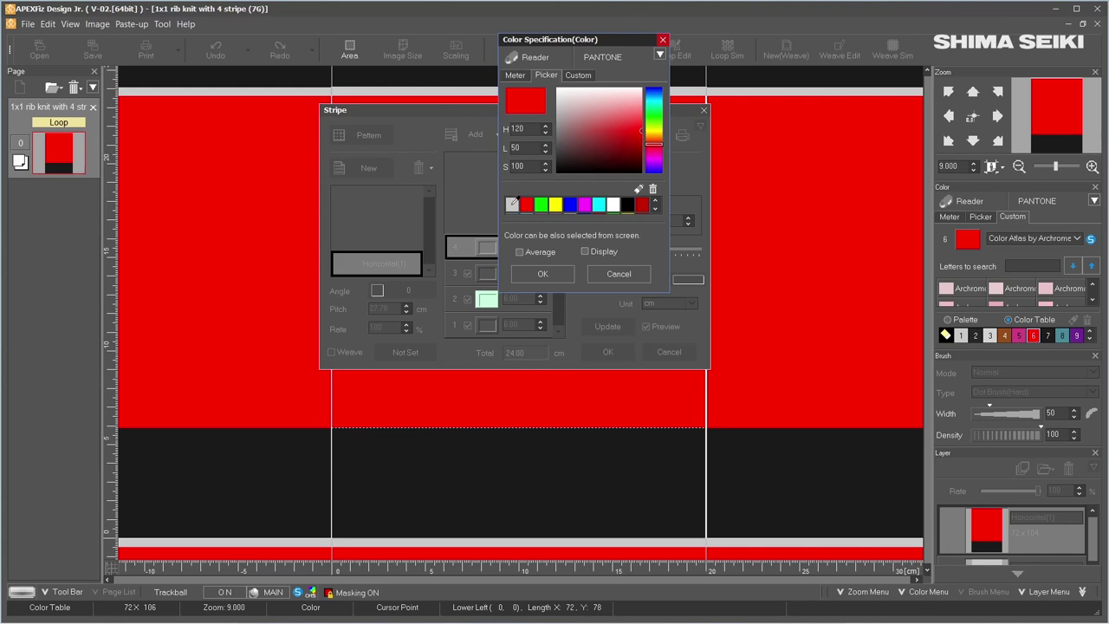
pyautogui.click(513, 204)
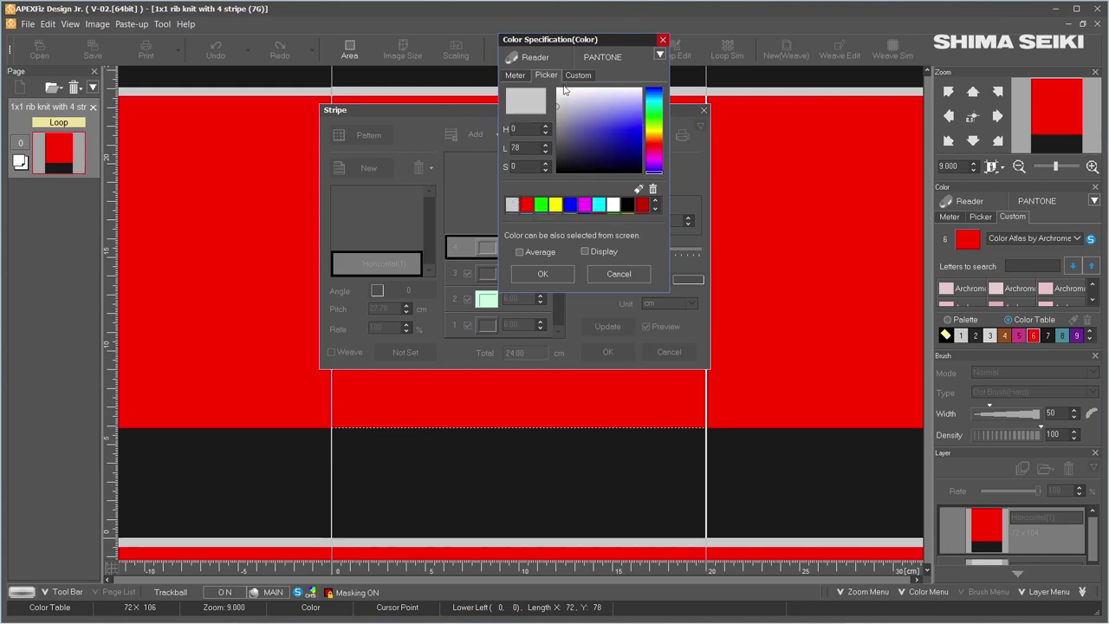
pyautogui.moveTo(559, 100); pyautogui.dragTo(558, 97)
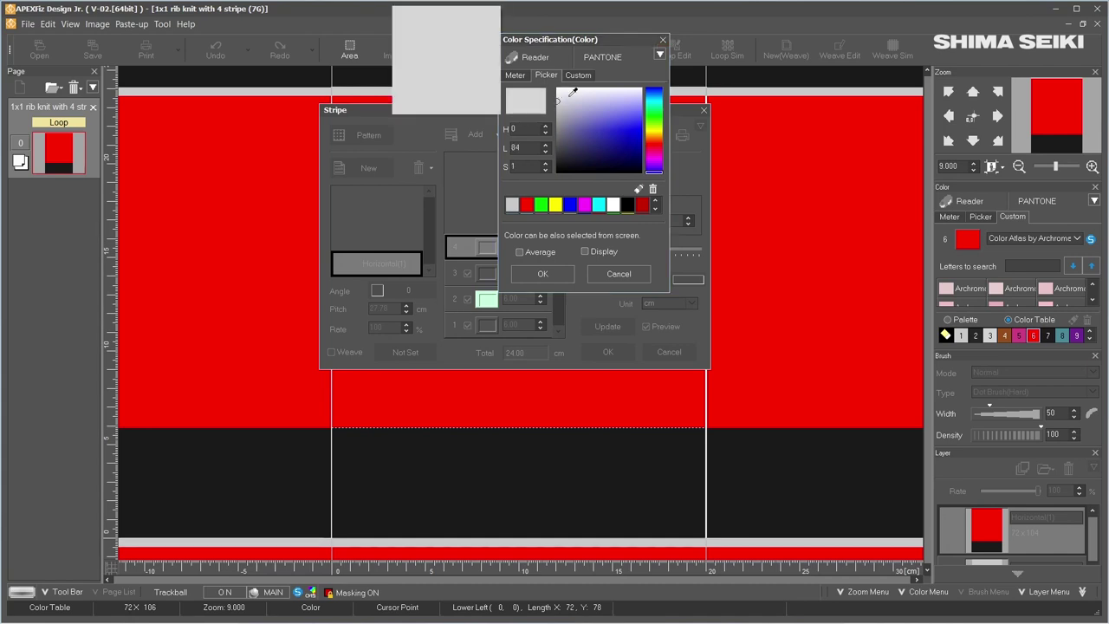
pyautogui.click(559, 274)
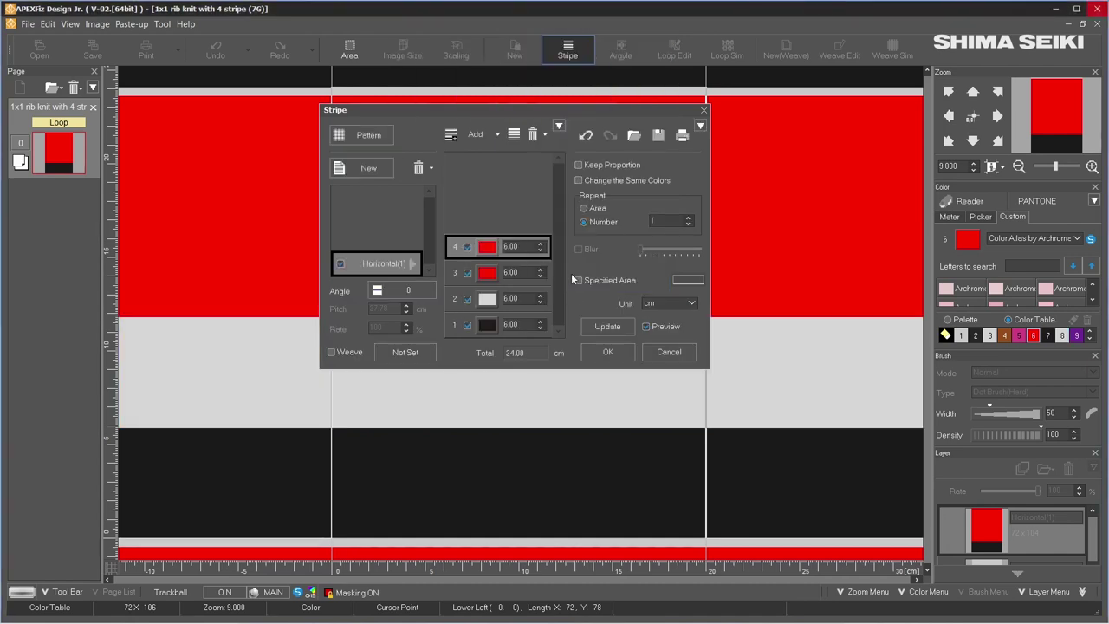
# - Change the colour of stripe 3 to the saved brown swatch (H 145, L 34, S 70)
pyautogui.click(487, 273)
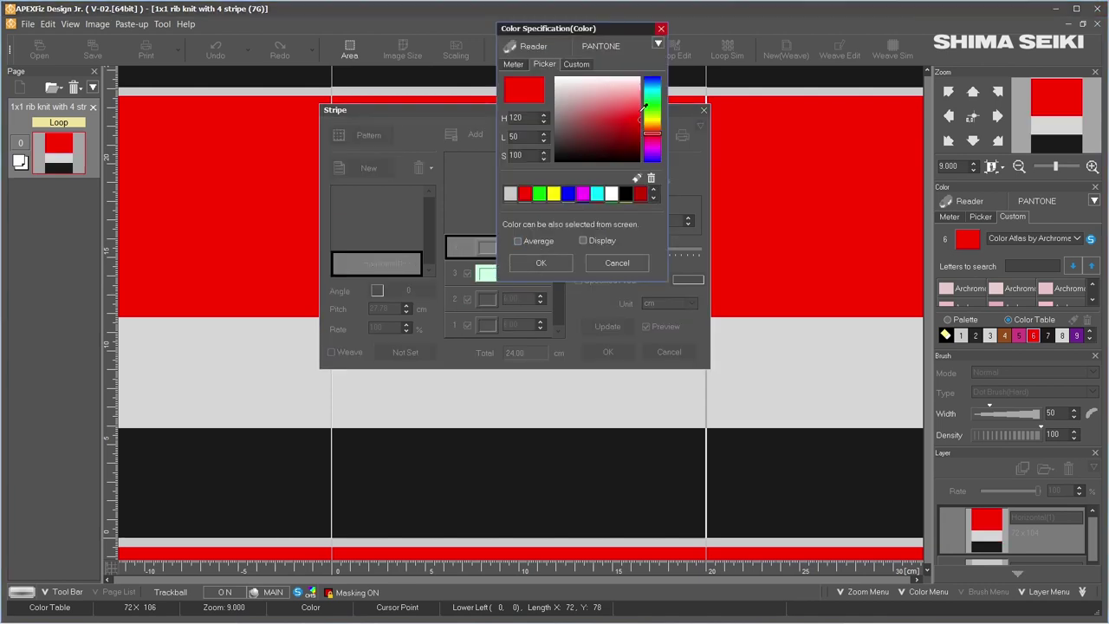
pyautogui.click(596, 113)
pyautogui.moveTo(612, 101); pyautogui.dragTo(590, 135)
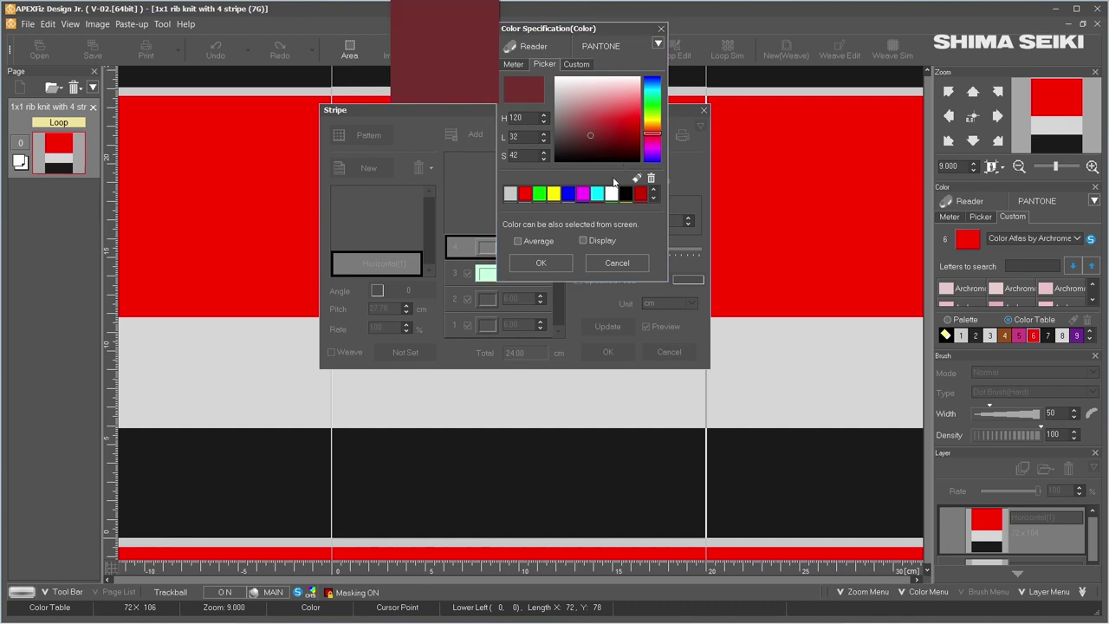
pyautogui.scroll(-5, 617, 193)
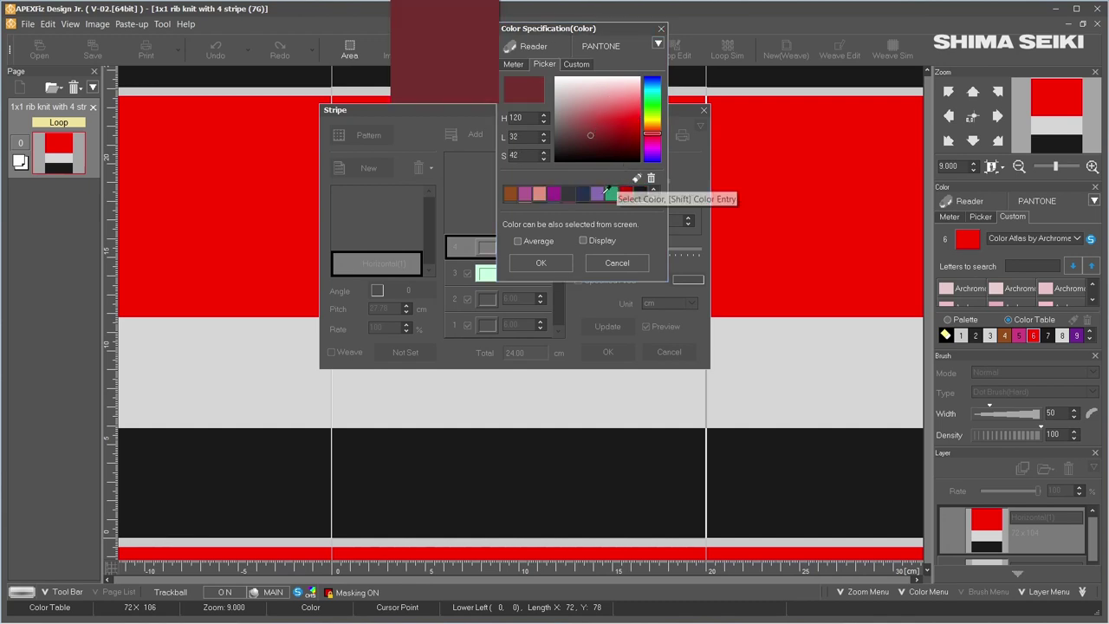
pyautogui.click(515, 191)
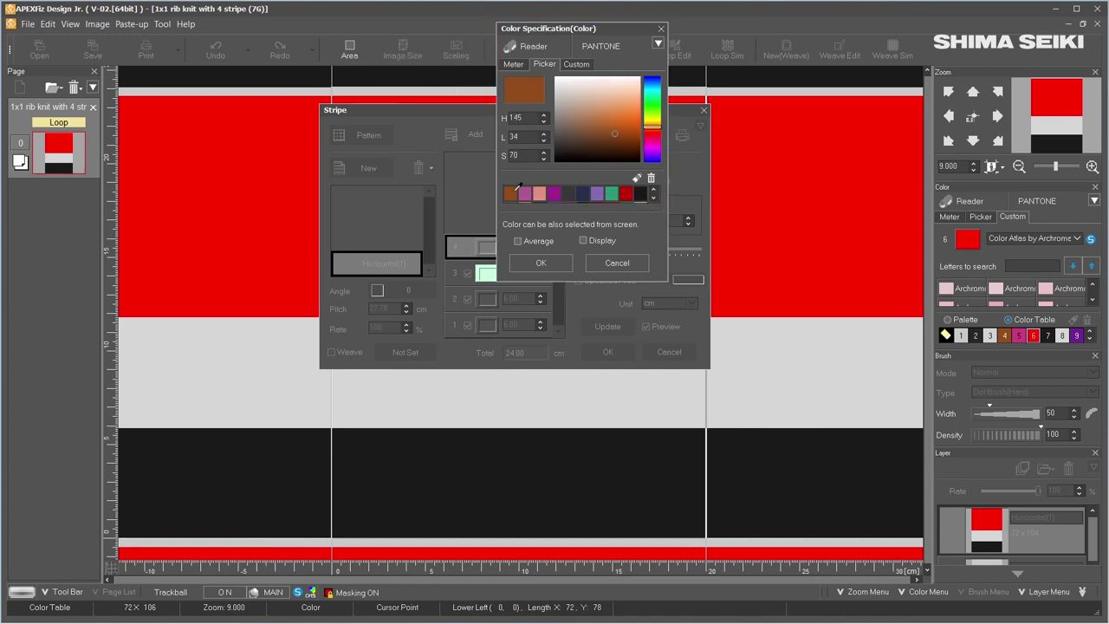
pyautogui.click(566, 264)
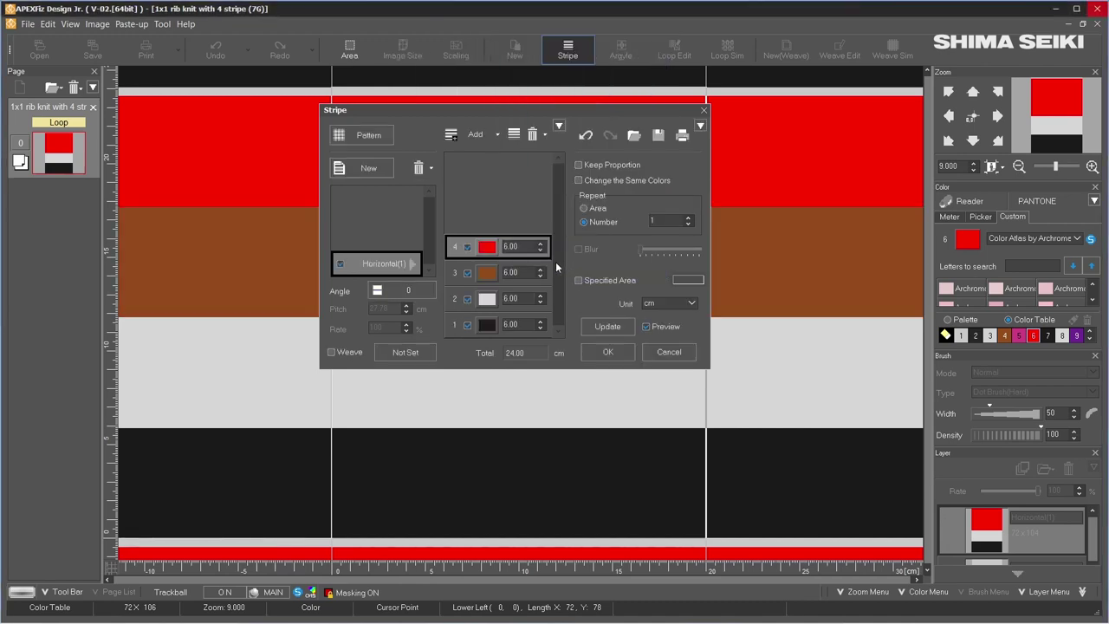
# - Change the colour of stripe 4 to the saved magenta swatch (H 92, L 53, S 61) and apply the stripes with the repeat set to Area
pyautogui.doubleClick(489, 248)
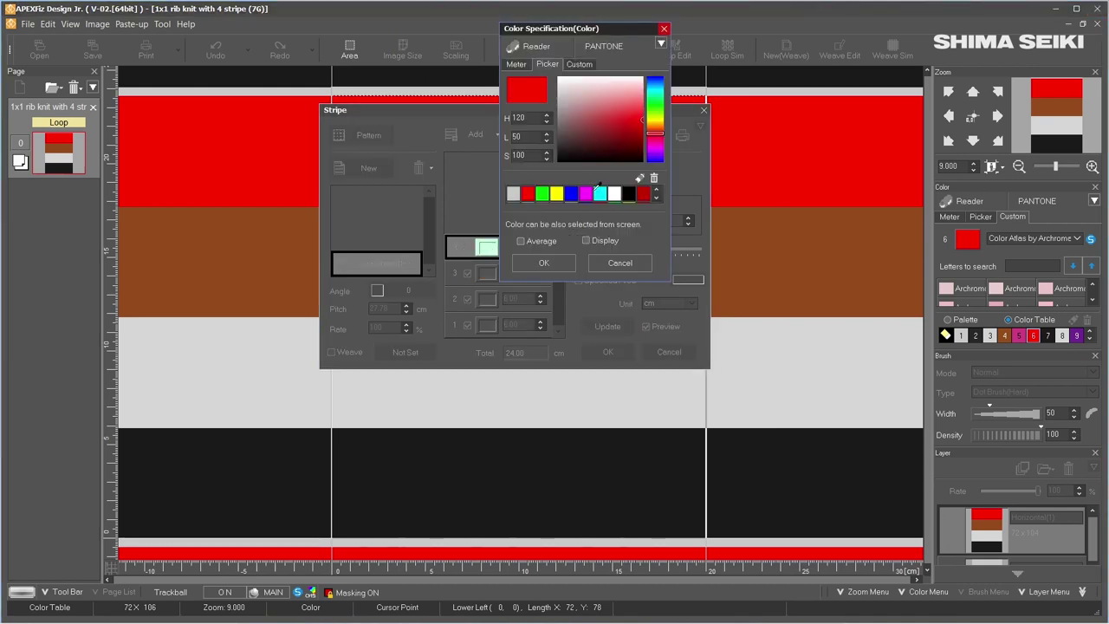
pyautogui.scroll(-1, 576, 192)
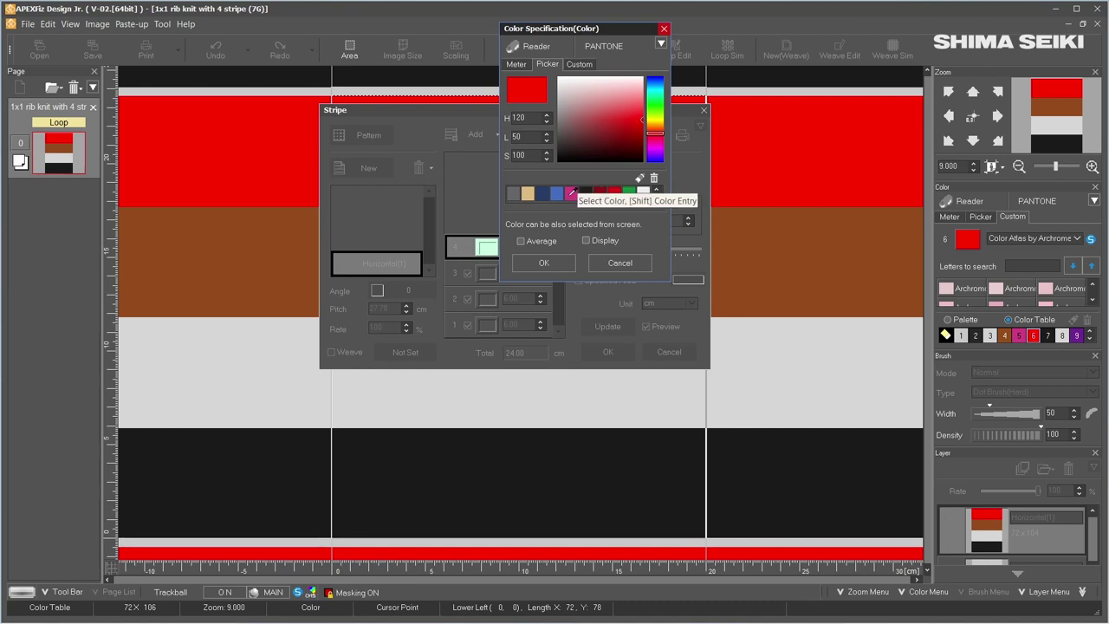
pyautogui.click(573, 192)
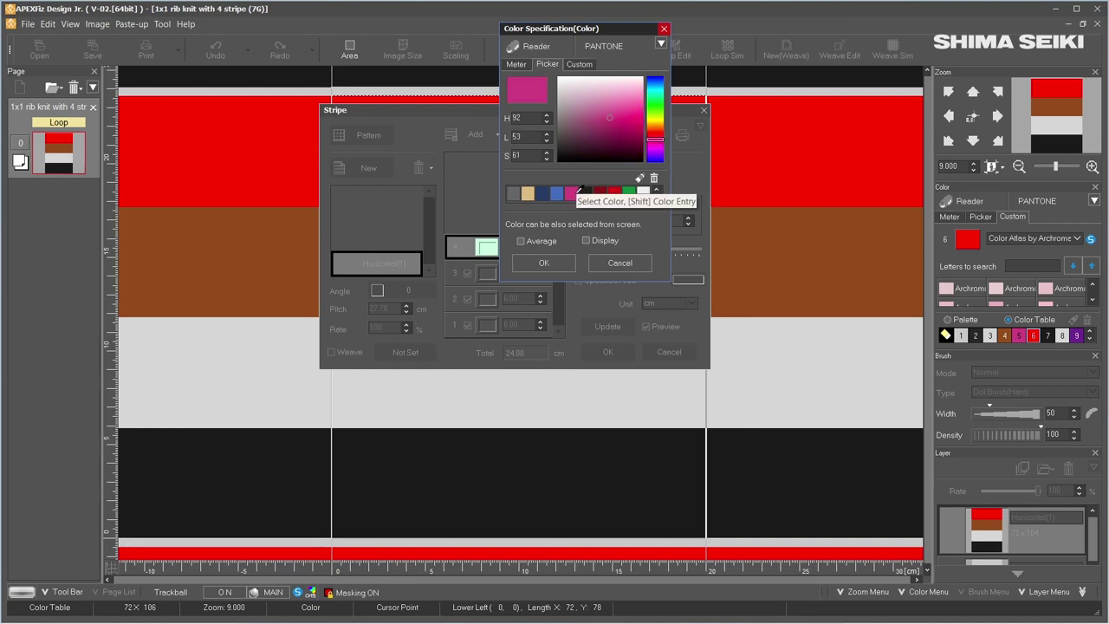
pyautogui.click(564, 262)
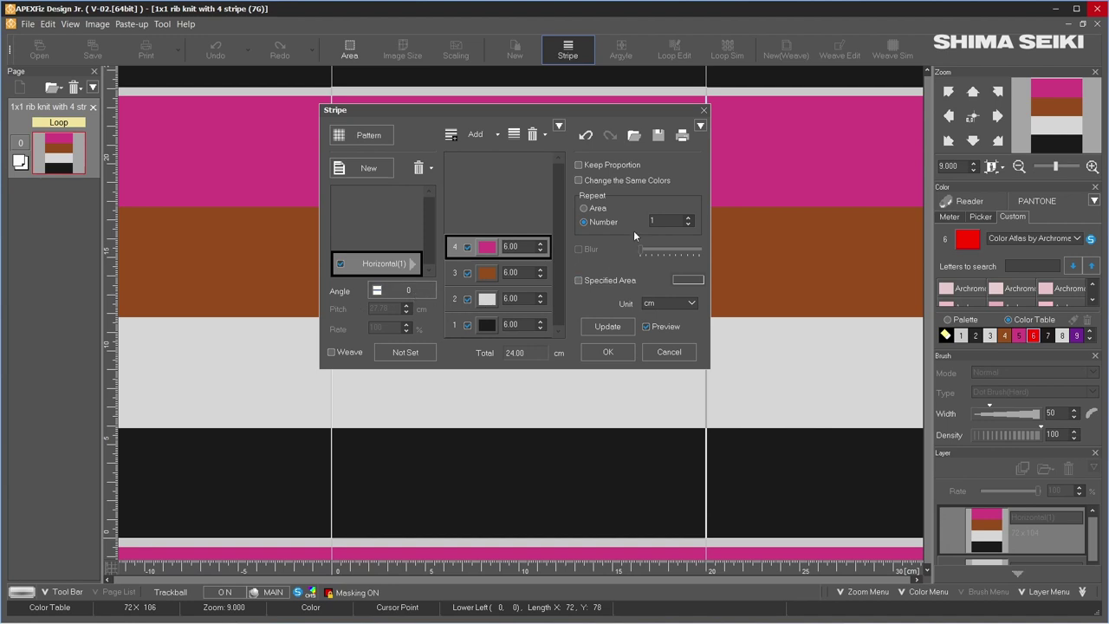
pyautogui.click(586, 208)
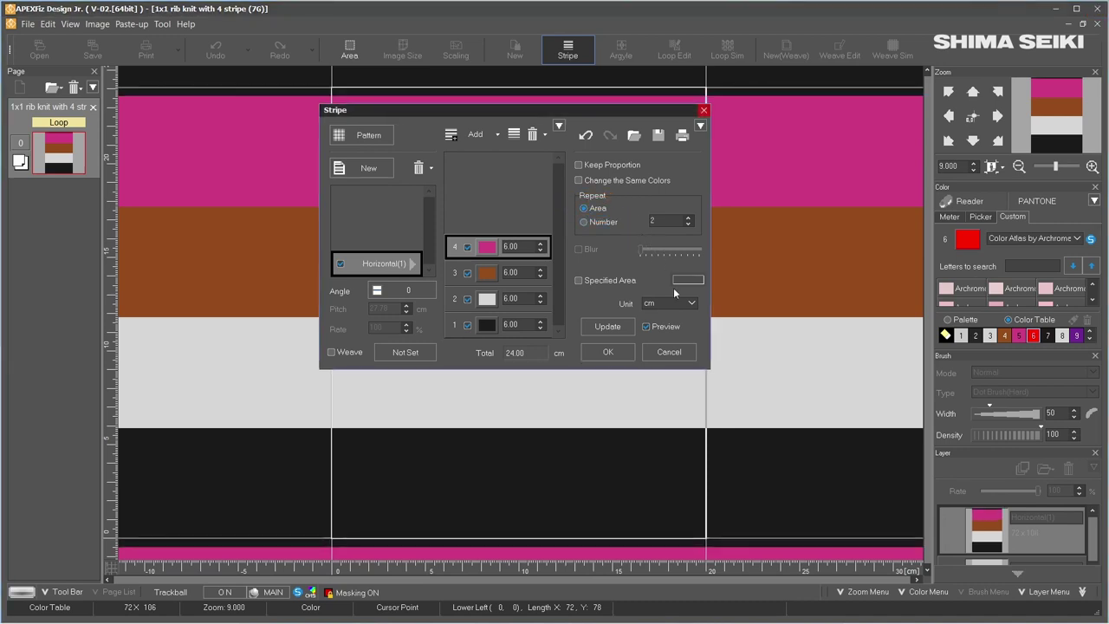
pyautogui.click(615, 353)
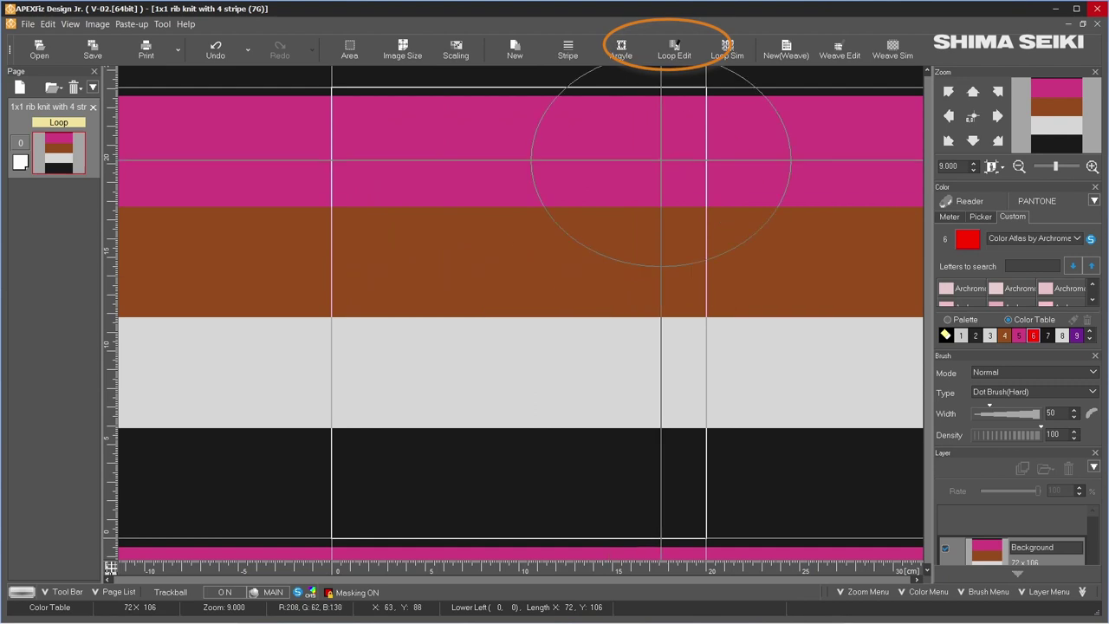
# - Start Loop Edit on the striped design with the existing 7 G gauge settings and display only 1 Repeat
pyautogui.click(686, 48)
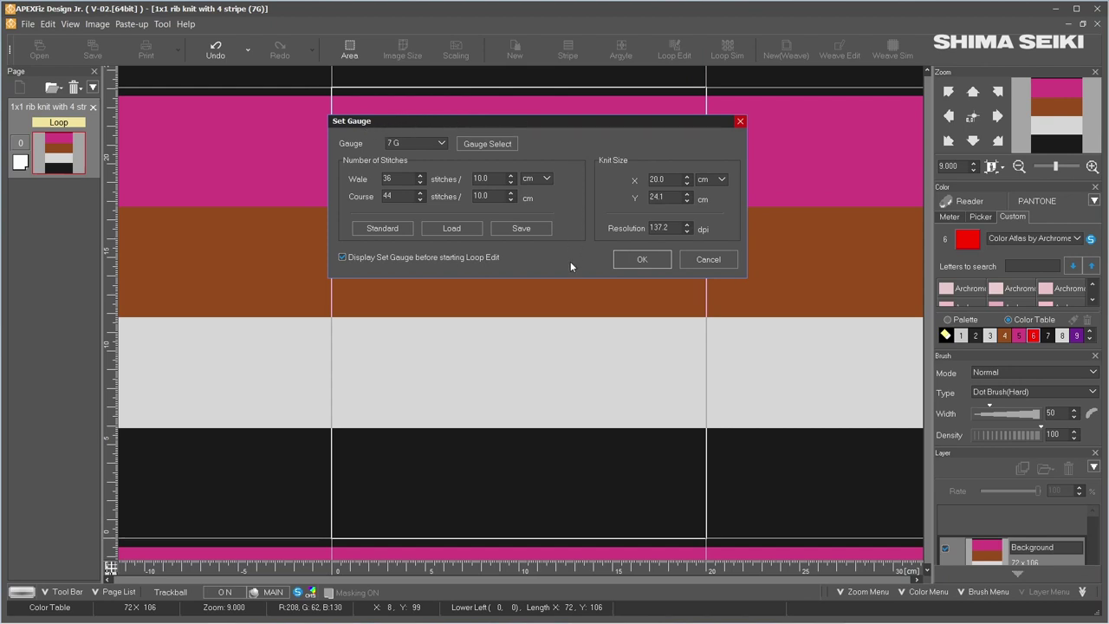
pyautogui.click(663, 259)
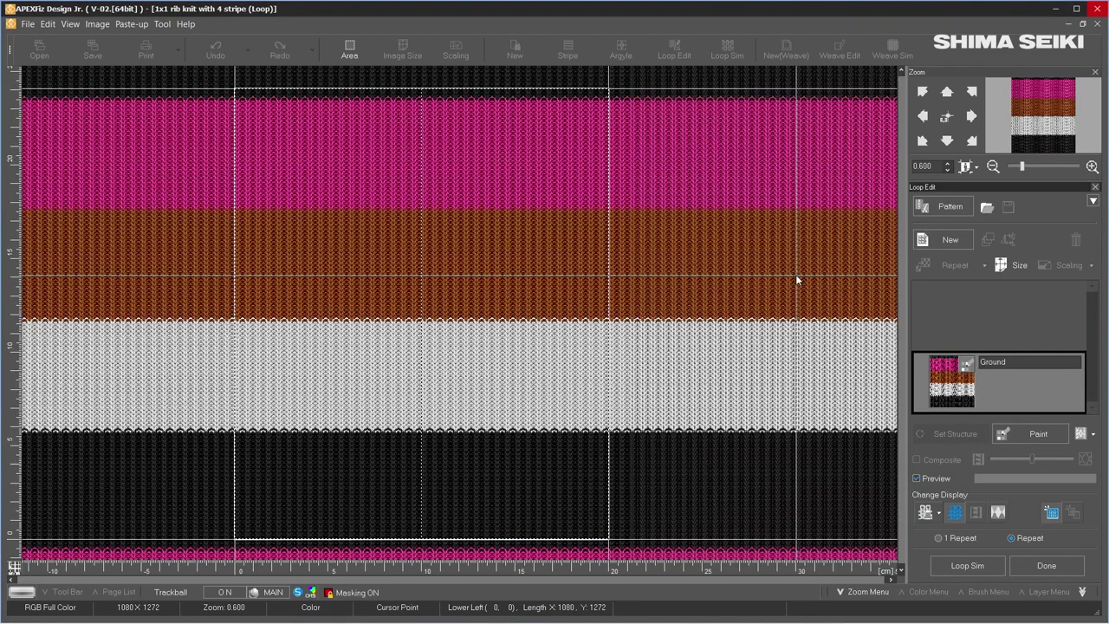
pyautogui.click(939, 539)
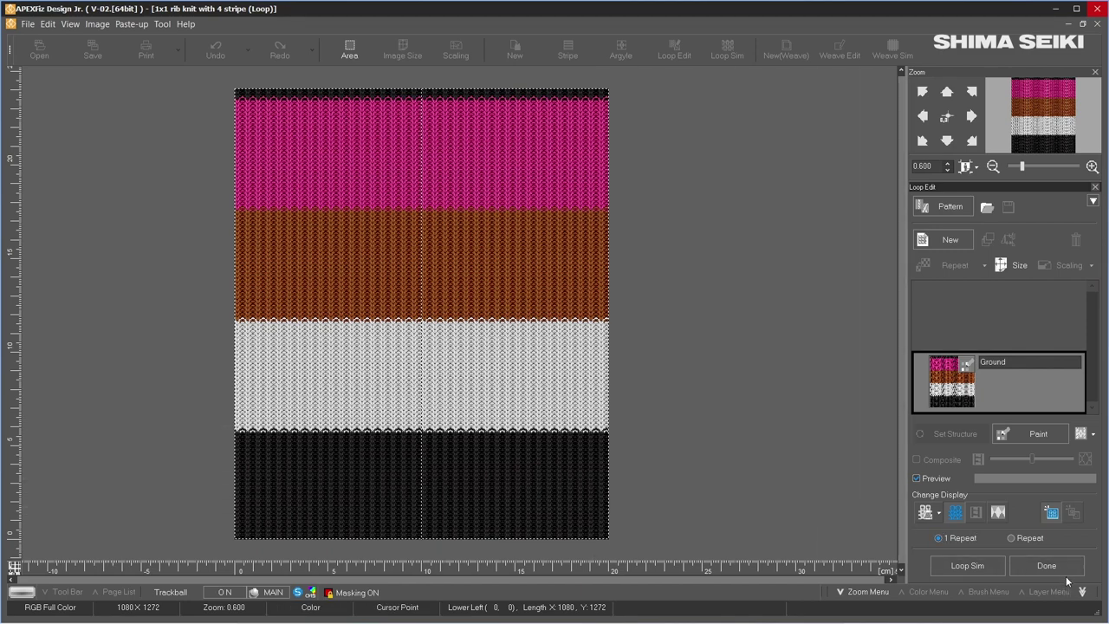
# - Display the striped design in Repeat mode and run Loop Sim with the existing 7 G, High Quality (Structure) settings to reach the yarn setup
pyautogui.click(1014, 538)
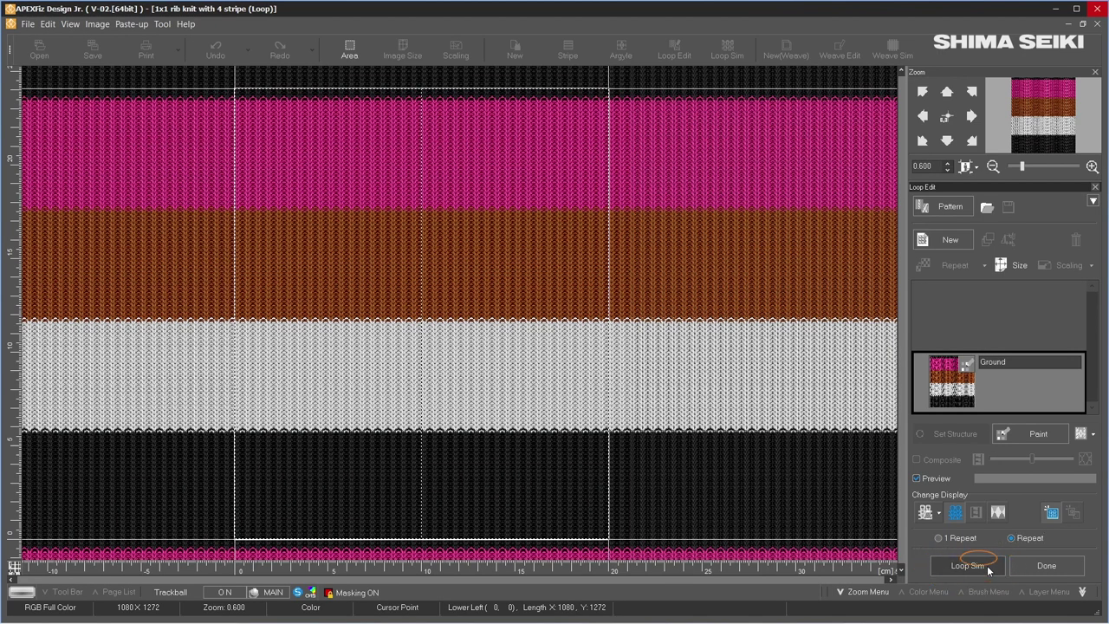
pyautogui.click(987, 565)
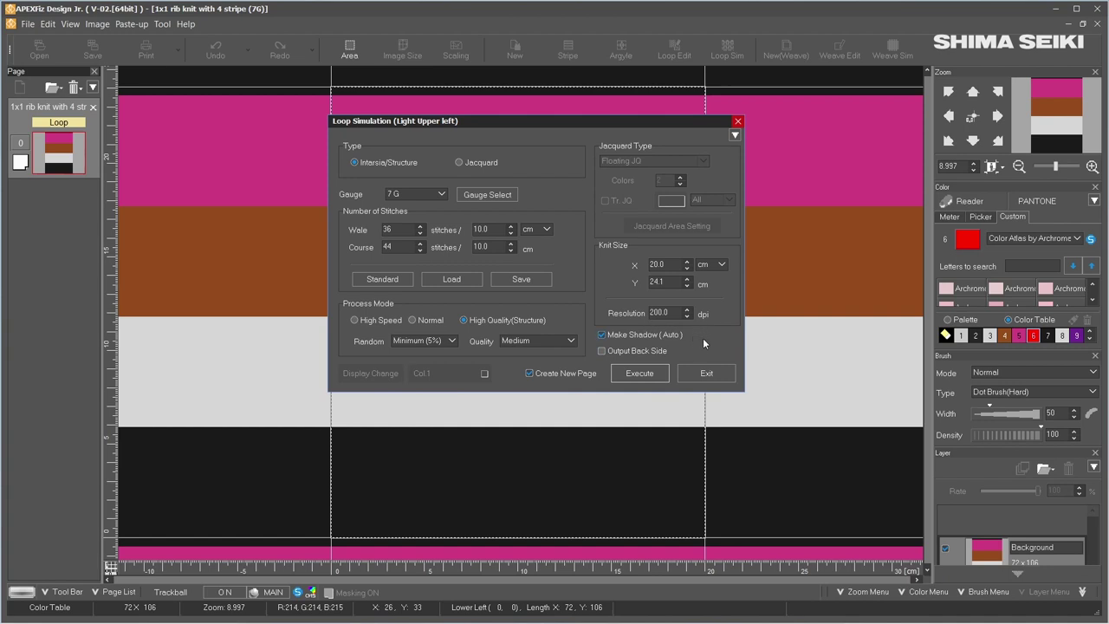
pyautogui.click(640, 374)
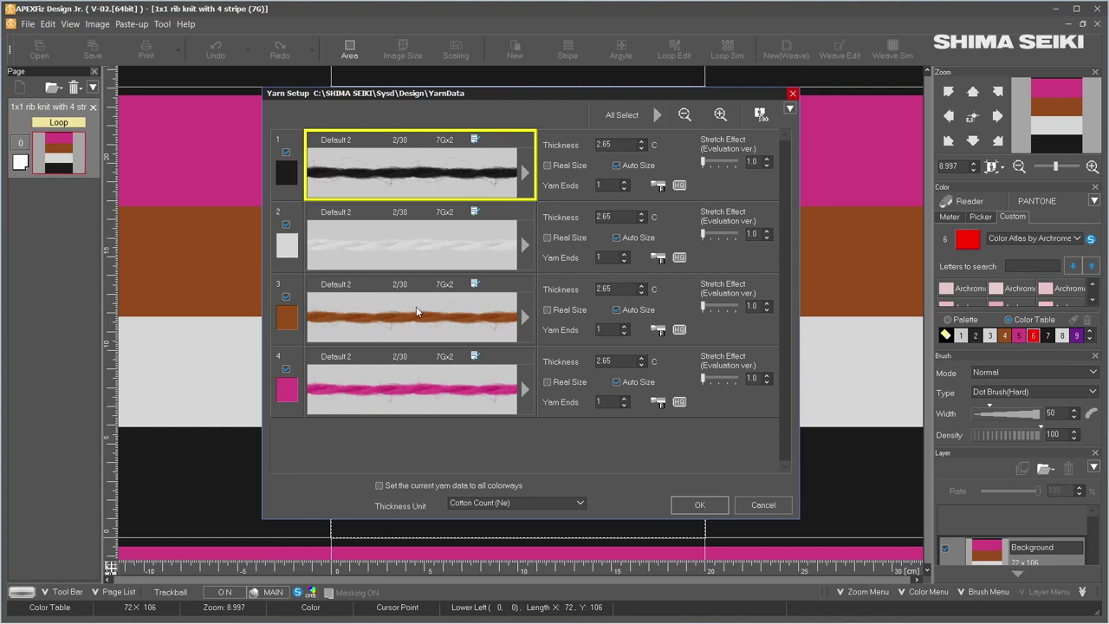
# - Assign the Cotton01 yarn from the TxtDefault3 folder to all four stripe colours and generate the loop simulation
pyautogui.click(629, 117)
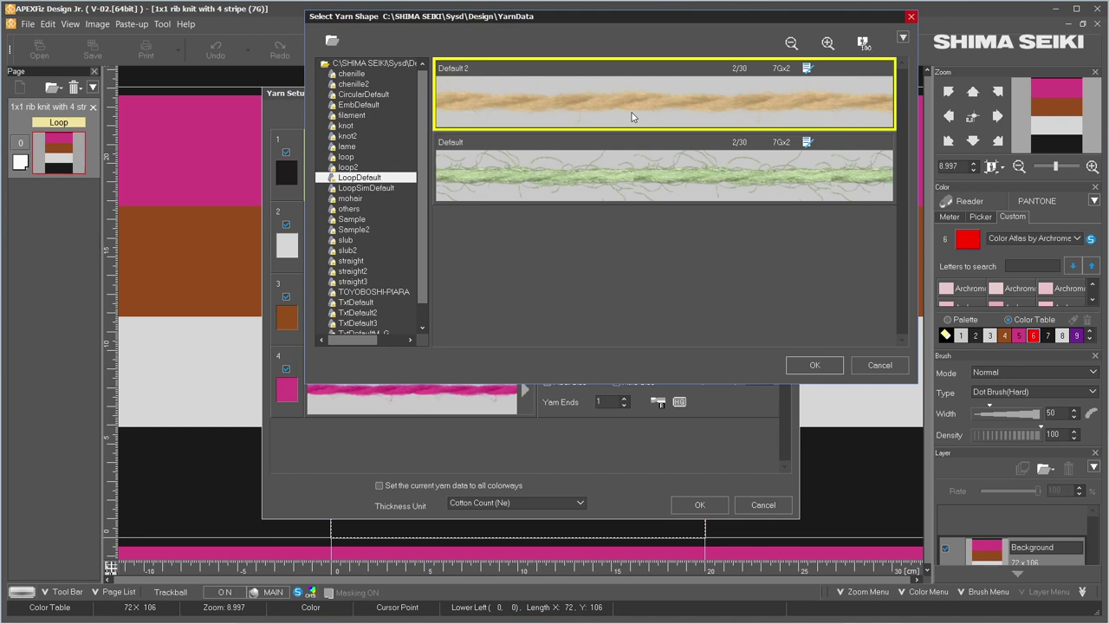
pyautogui.click(447, 162)
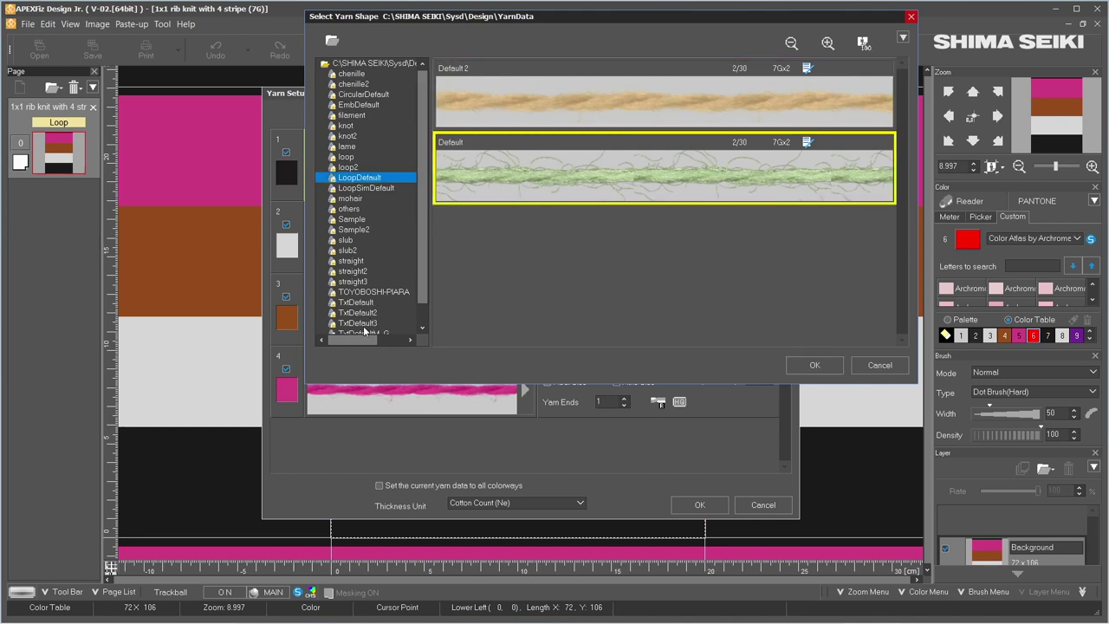
pyautogui.click(367, 324)
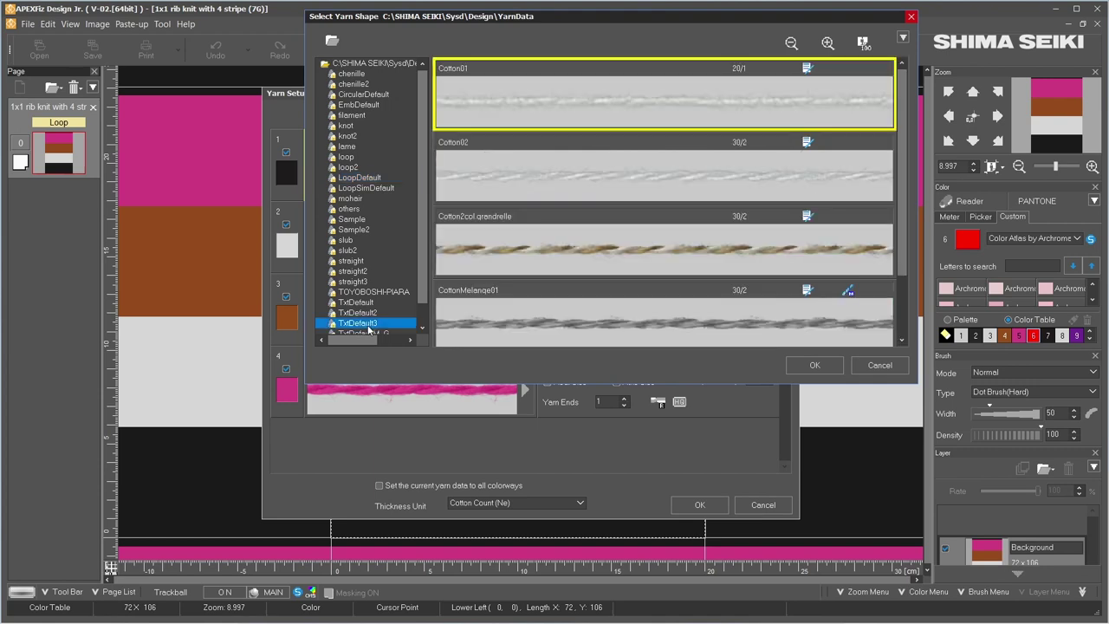
pyautogui.click(589, 141)
pyautogui.click(593, 121)
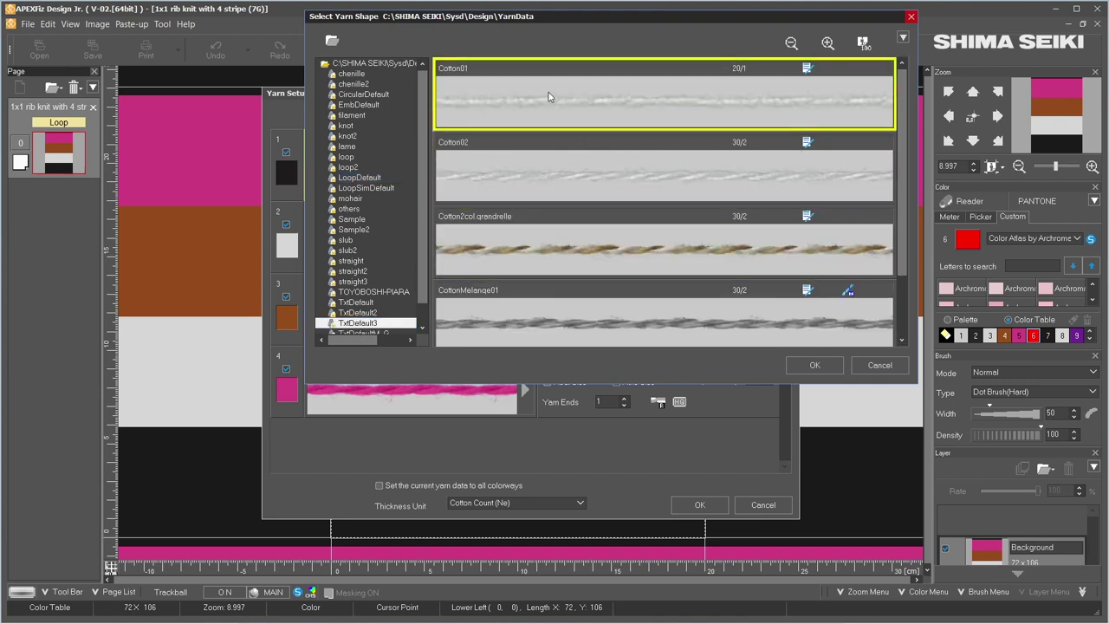
pyautogui.doubleClick(647, 97)
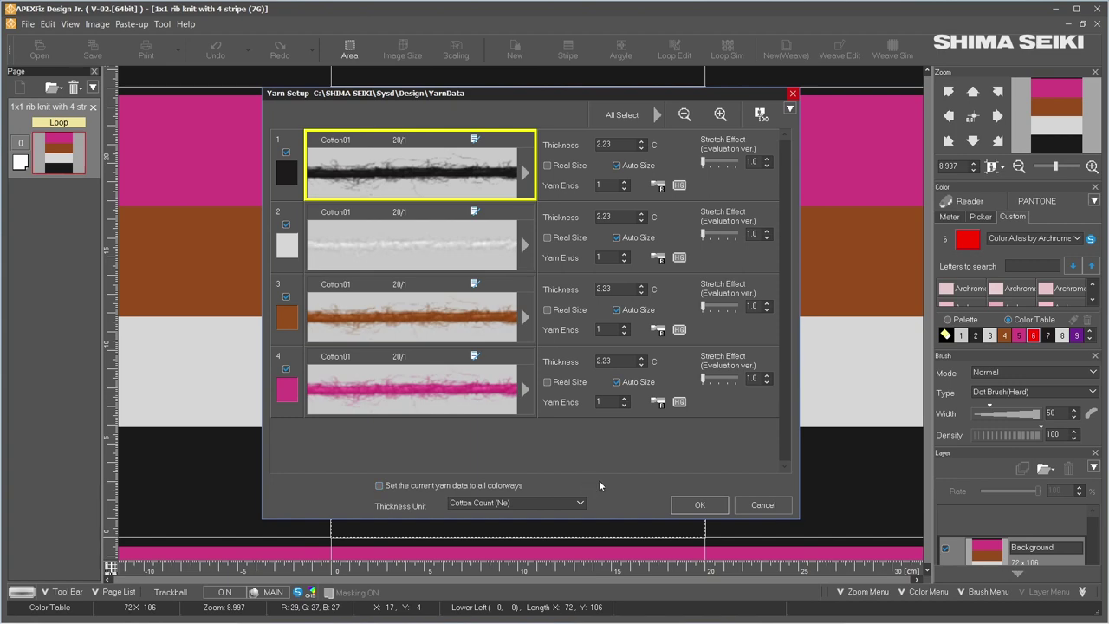
pyautogui.click(699, 505)
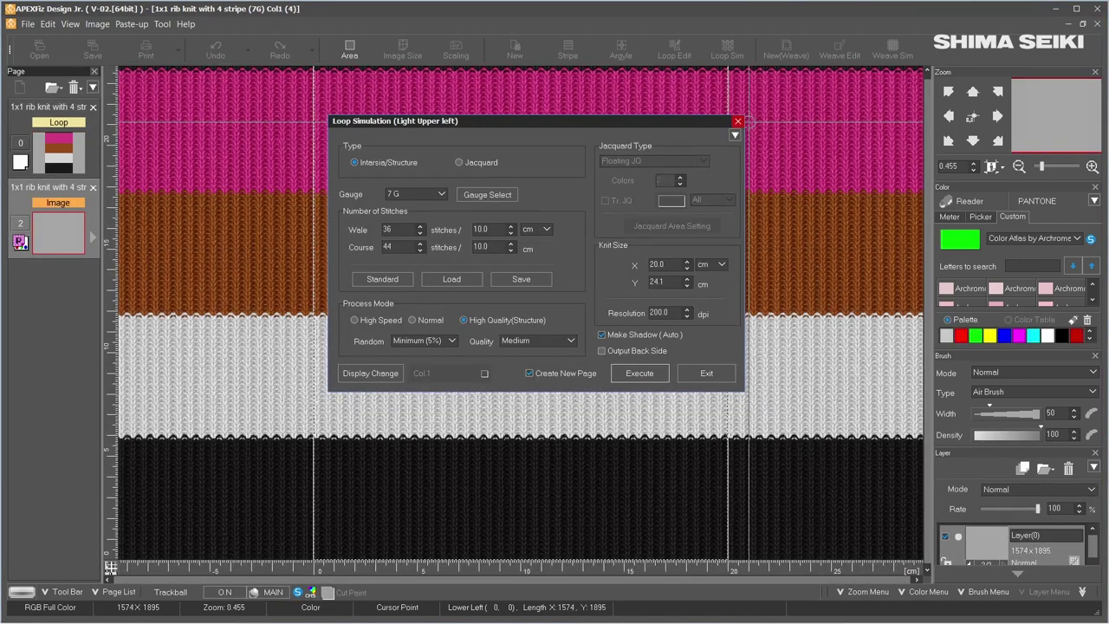
pyautogui.moveTo(675, 120); pyautogui.dragTo(493, 122)
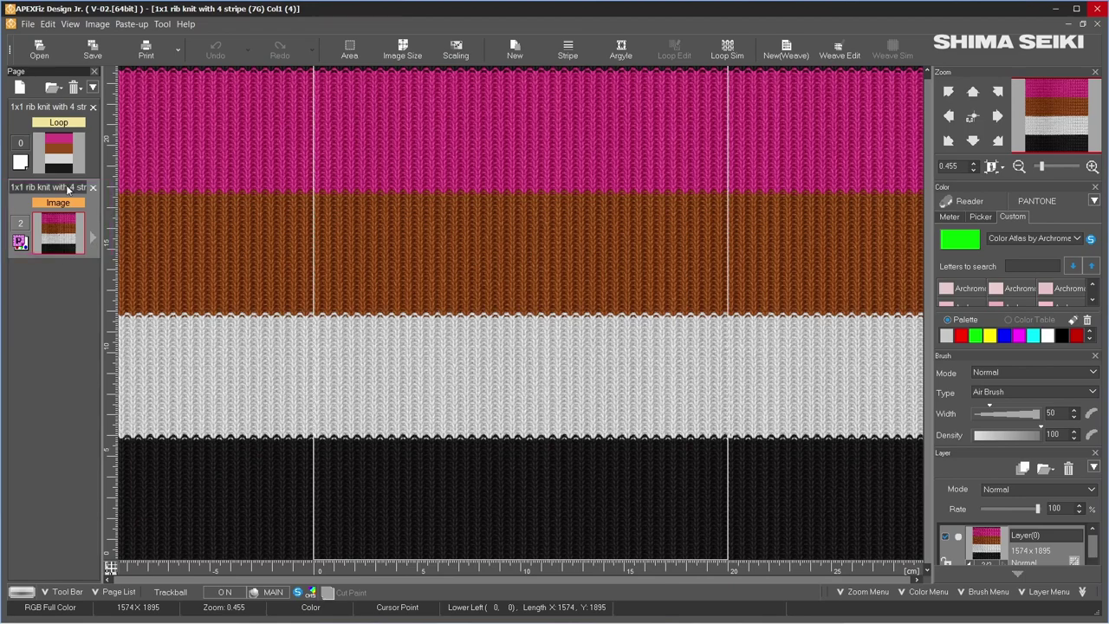
# - Start saving the simulated page as an Image and name the file "1x1 rib knit with 4 stripe"
pyautogui.click(107, 50)
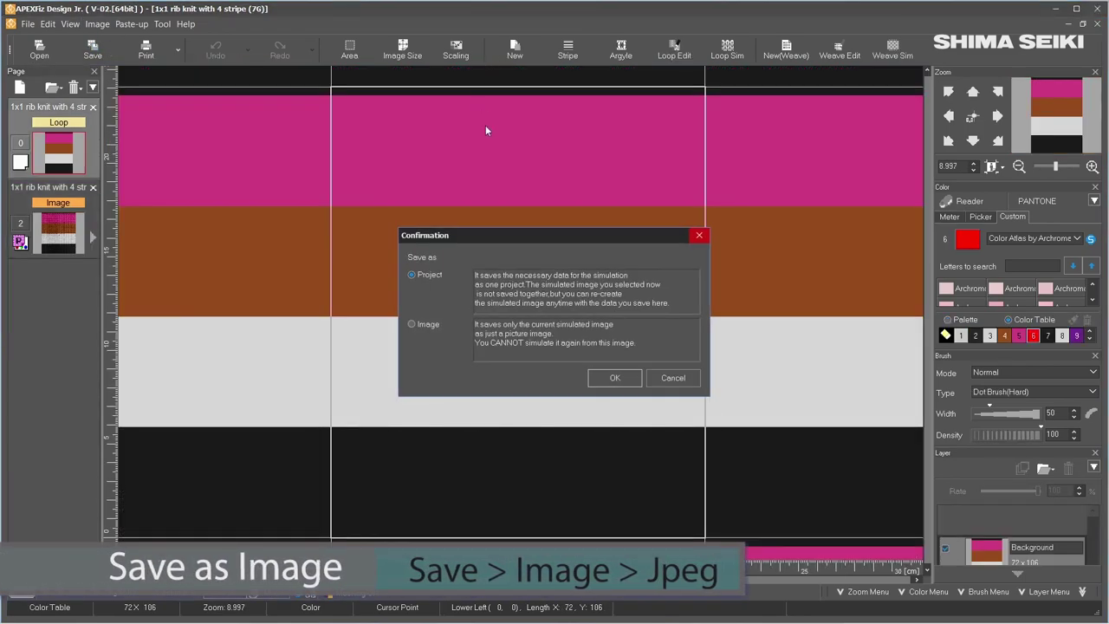
pyautogui.click(412, 324)
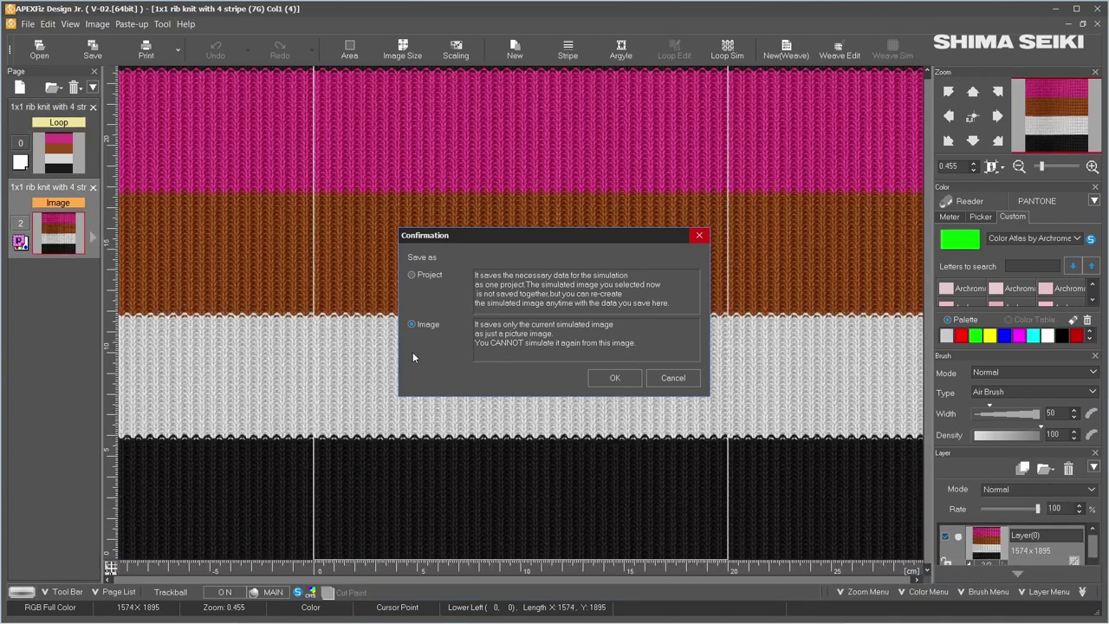
pyautogui.click(620, 378)
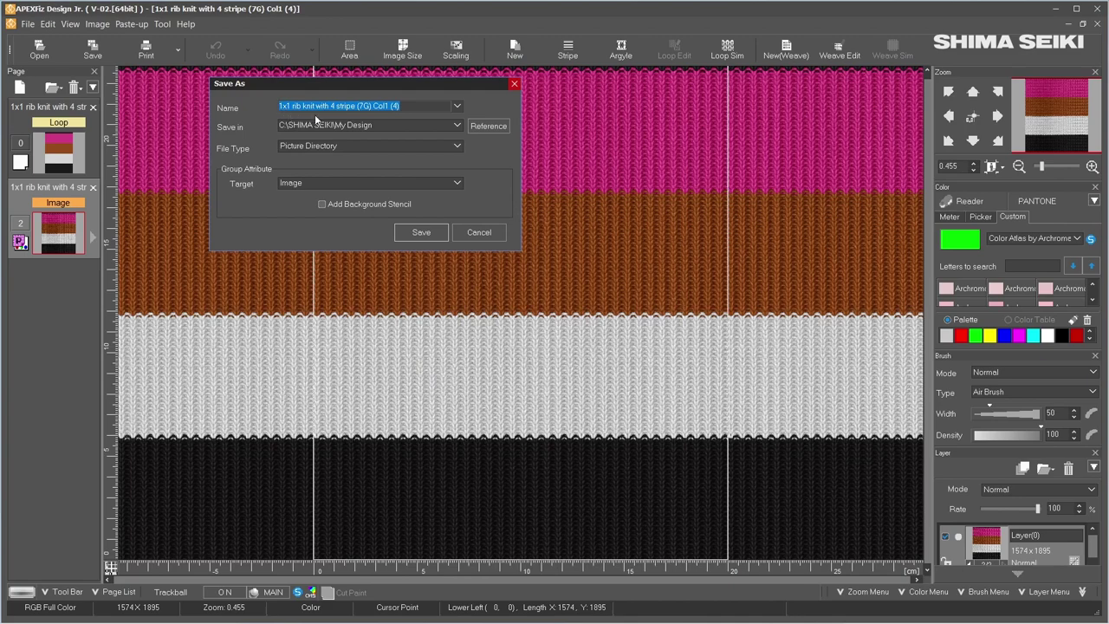
pyautogui.click(387, 106)
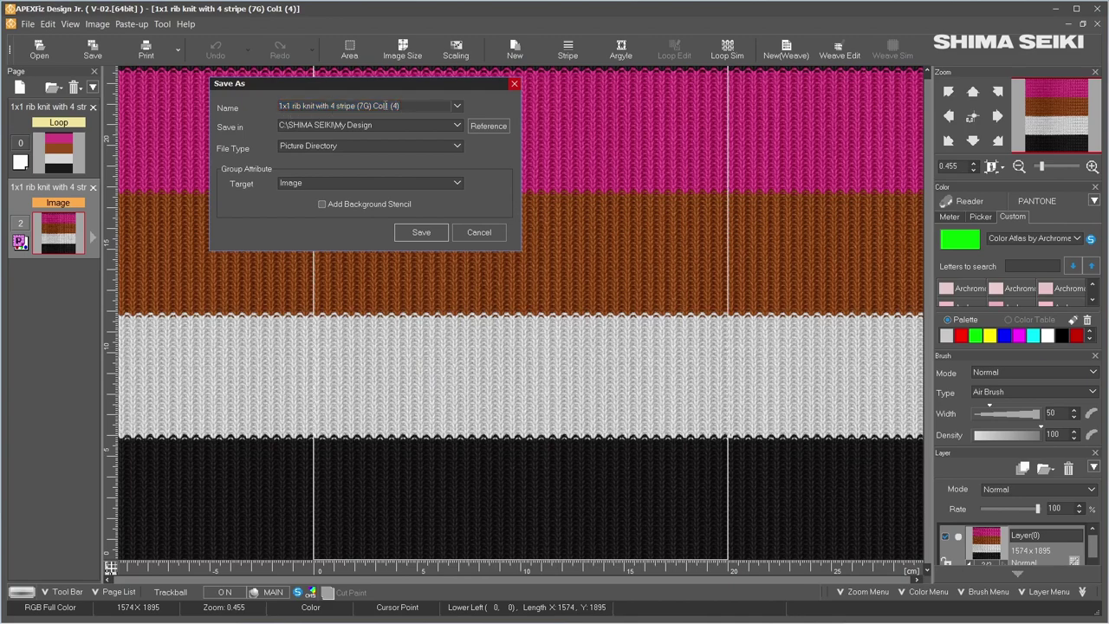
pyautogui.moveTo(356, 106); pyautogui.dragTo(406, 104)
pyautogui.press('BackSpace')
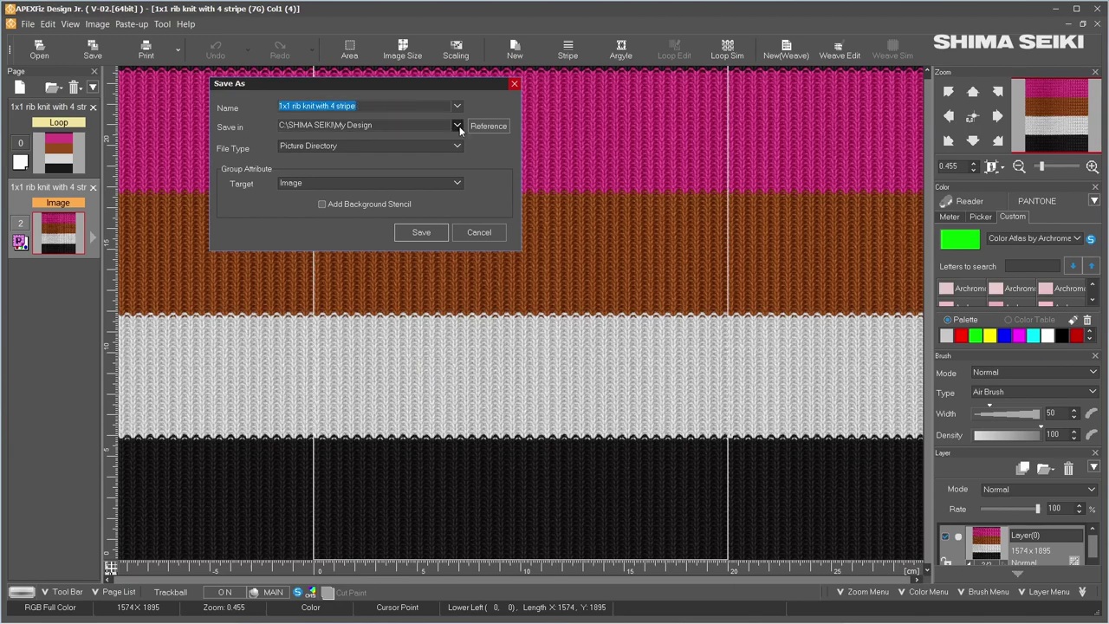
# - Save the simulated image to the Desktop as a Jpeg File with Medium quality and the ICC profile included
pyautogui.click(459, 125)
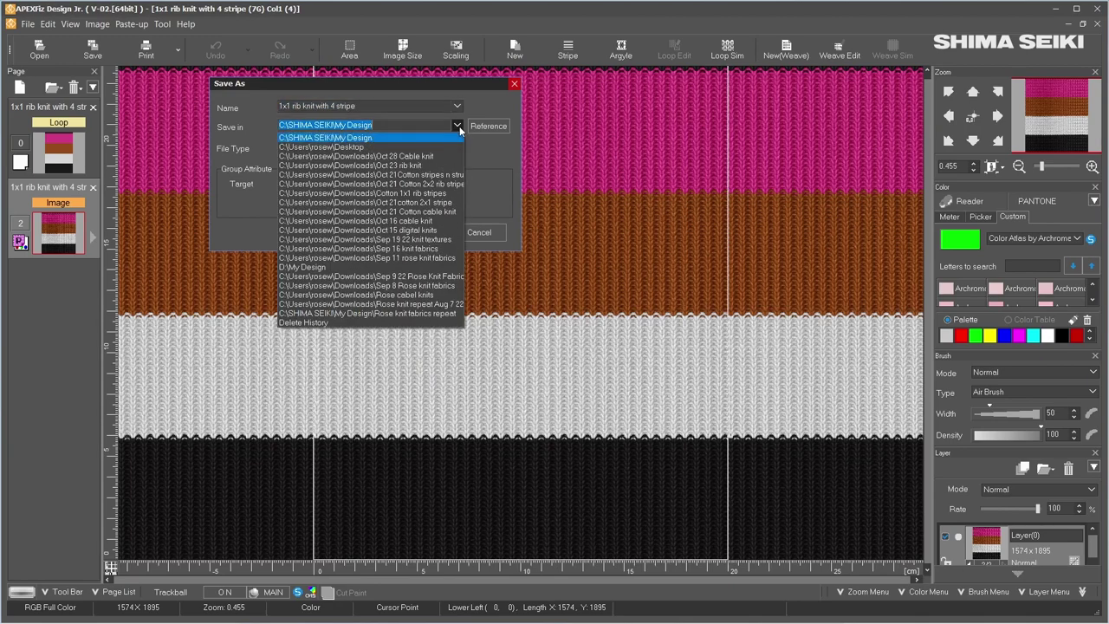
pyautogui.click(371, 149)
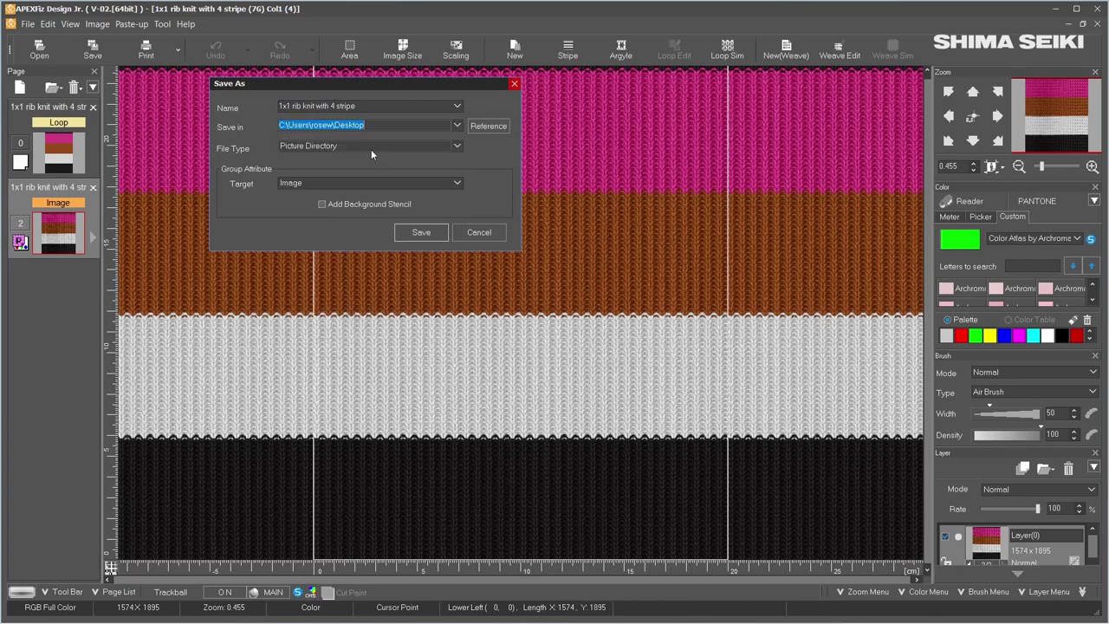
pyautogui.click(457, 146)
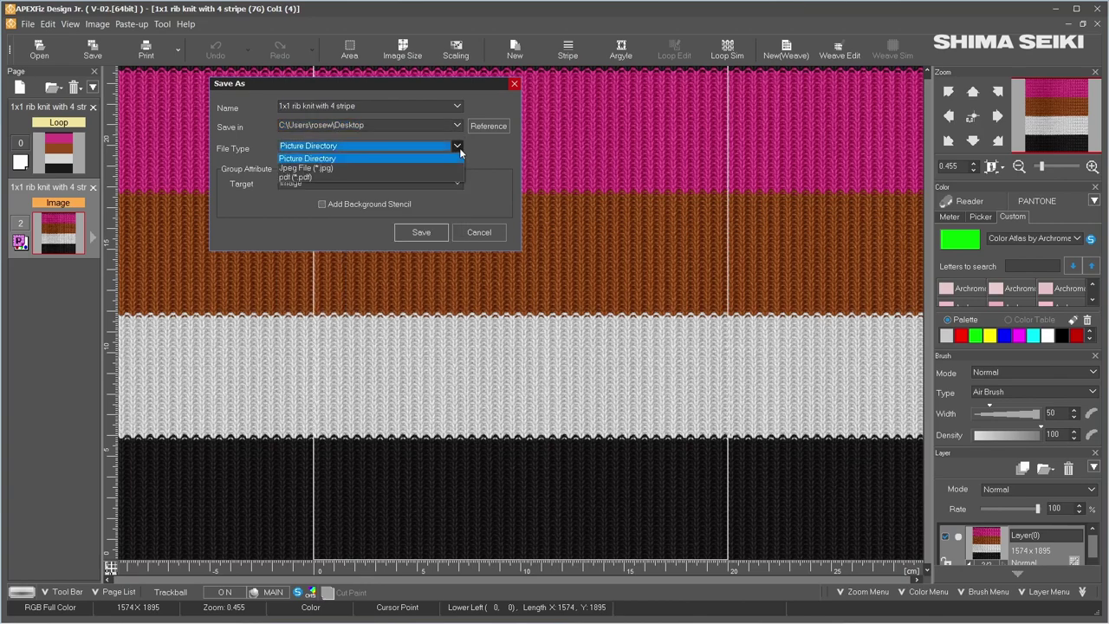
pyautogui.click(359, 167)
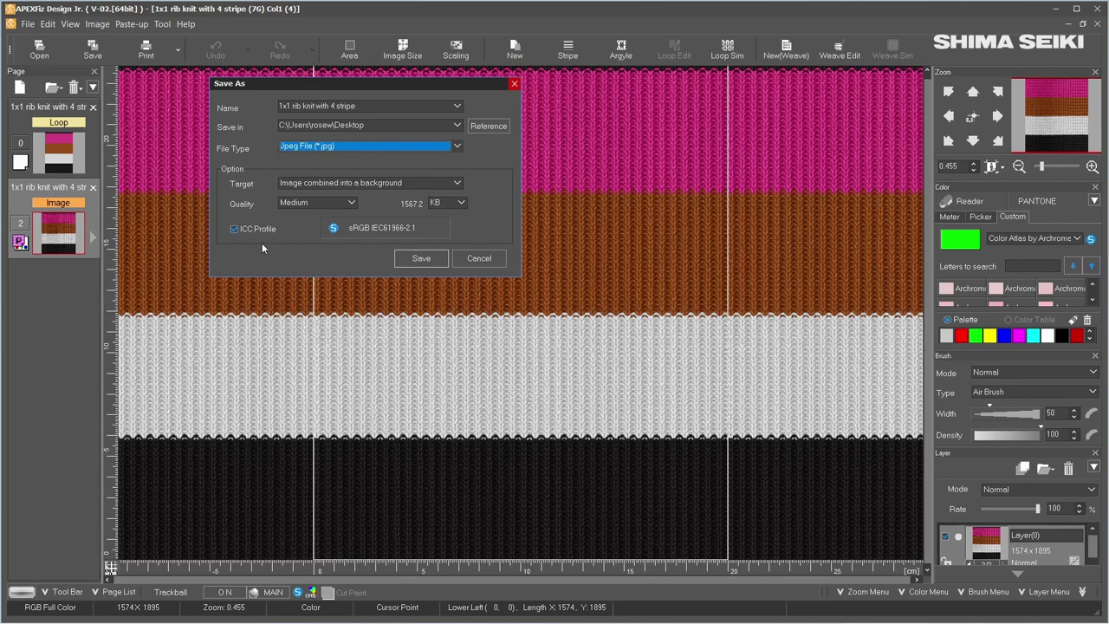
pyautogui.click(439, 257)
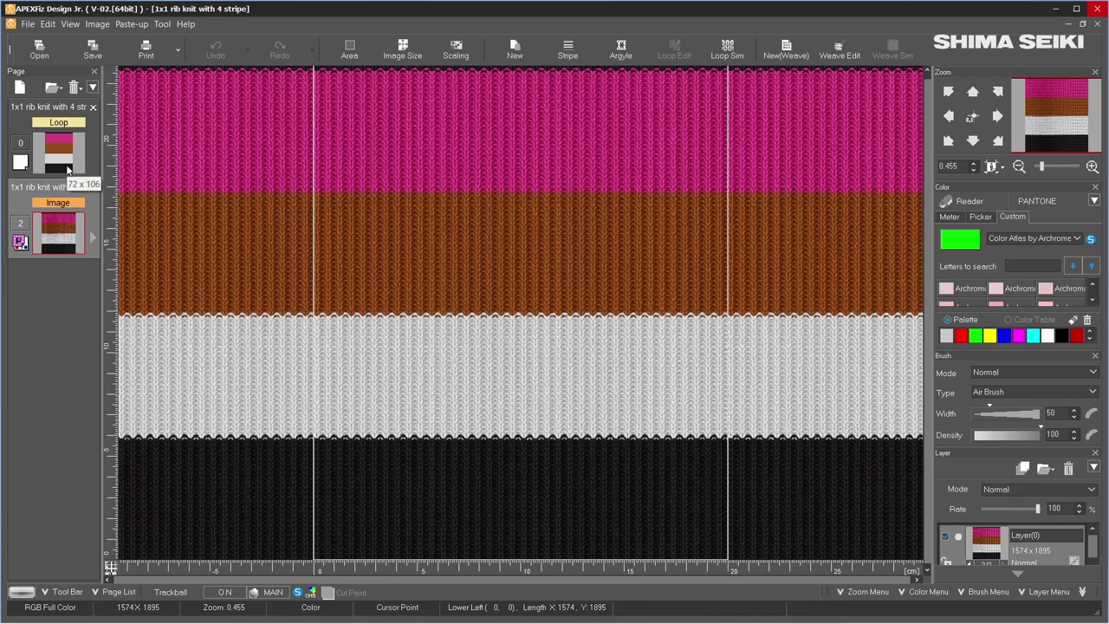
# - Save the simulated image again as a Jpeg File in C:\SHIMA SEIKI\My Design under the name "1x1 rib knit with 4 stripe"
pyautogui.click(63, 245)
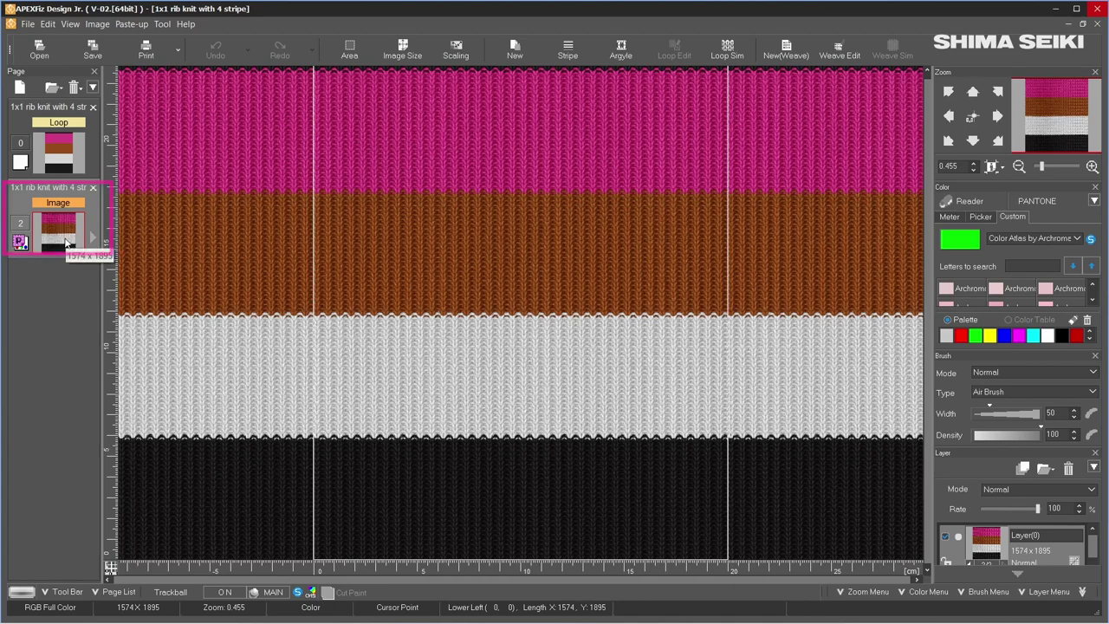
pyautogui.click(109, 51)
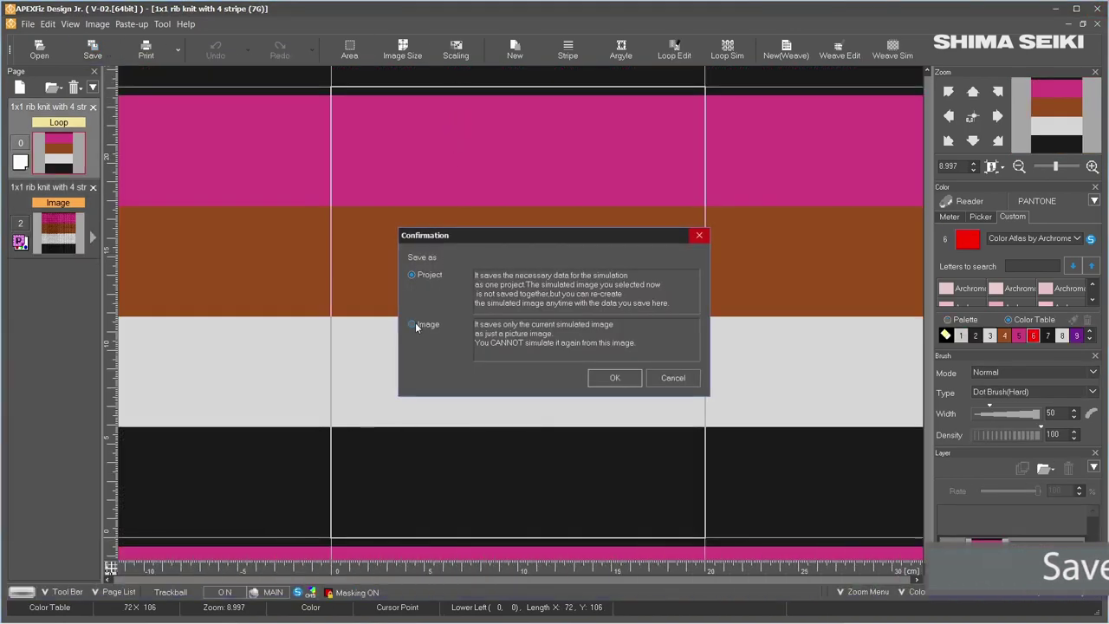
pyautogui.click(412, 323)
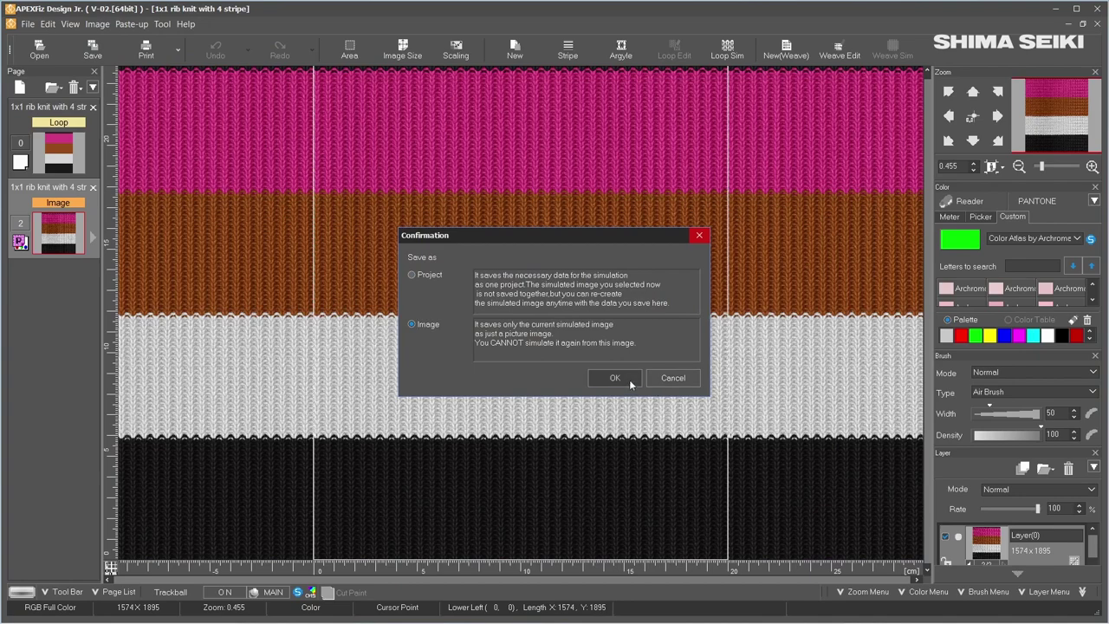
pyautogui.click(617, 380)
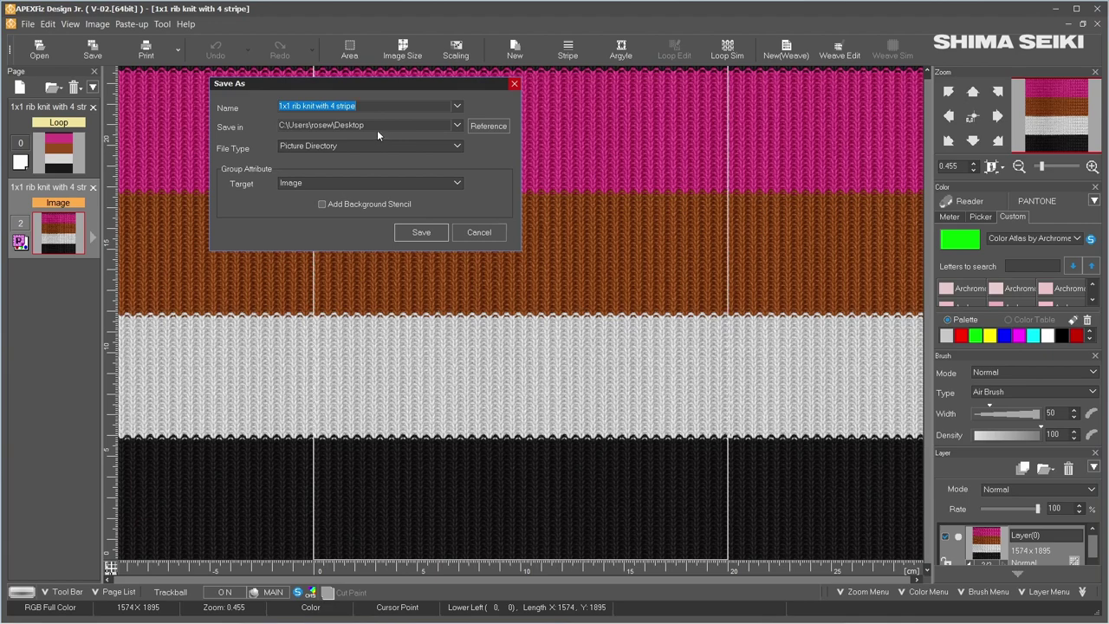
pyautogui.click(456, 125)
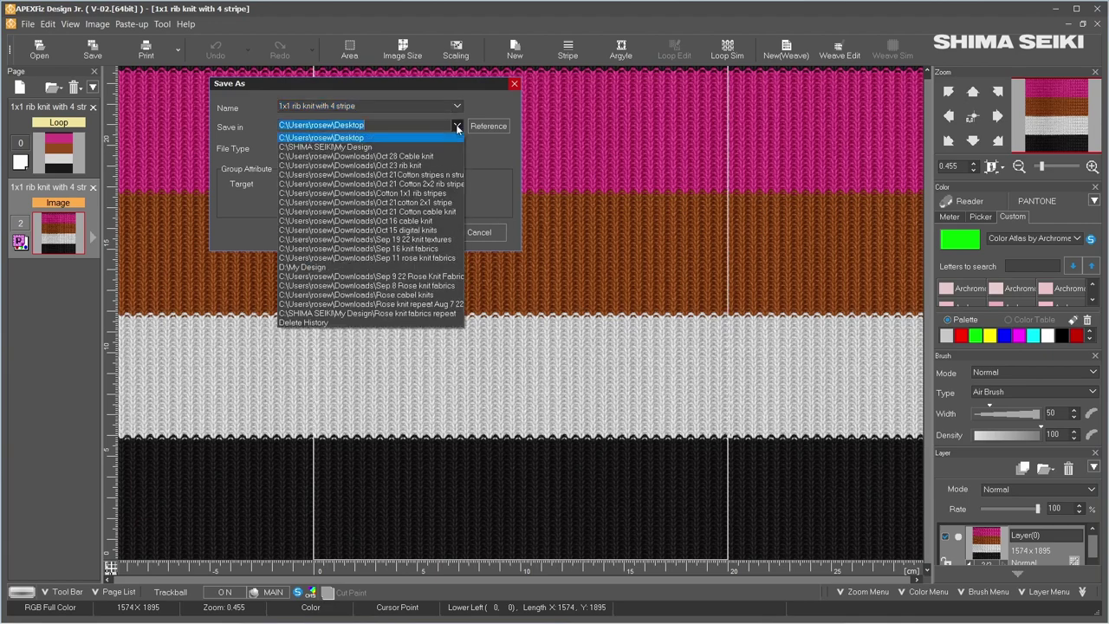
pyautogui.click(338, 143)
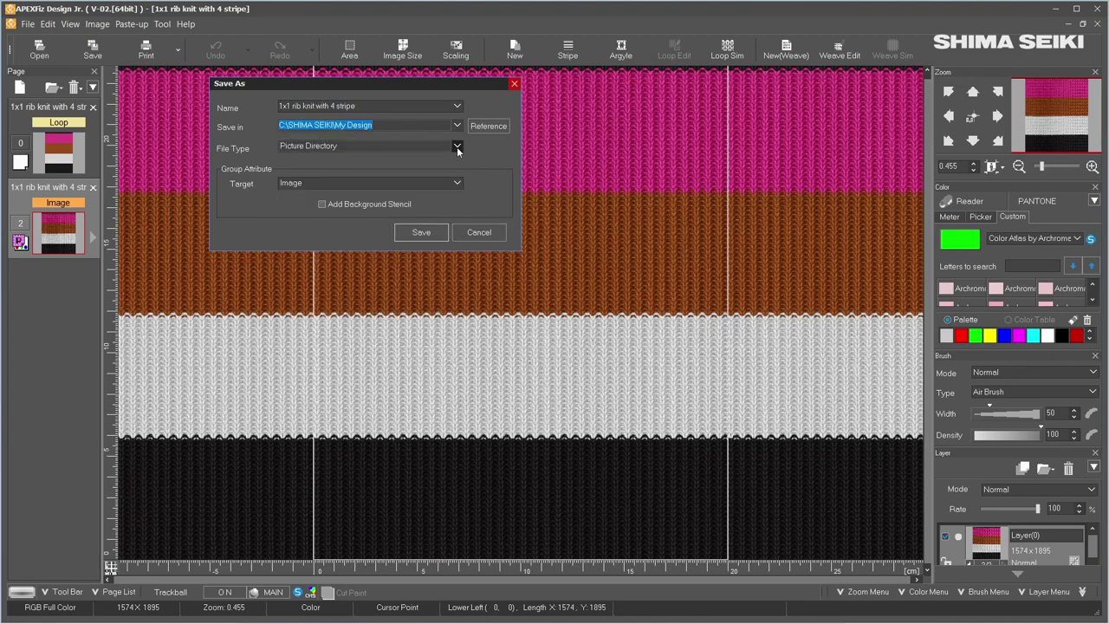
pyautogui.click(456, 147)
pyautogui.click(351, 167)
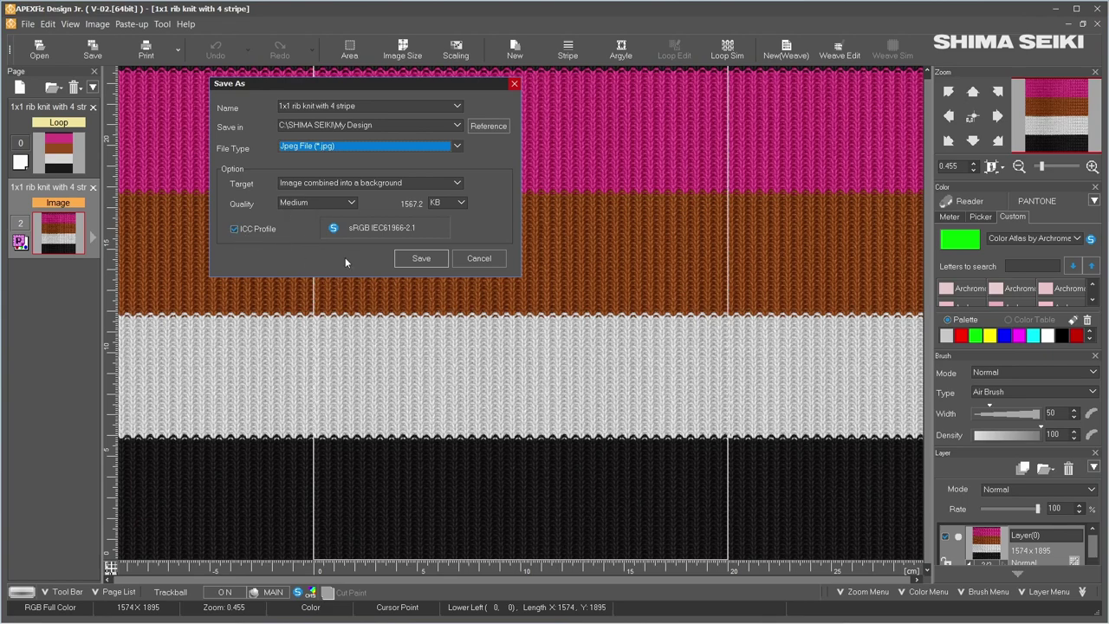
pyautogui.click(435, 257)
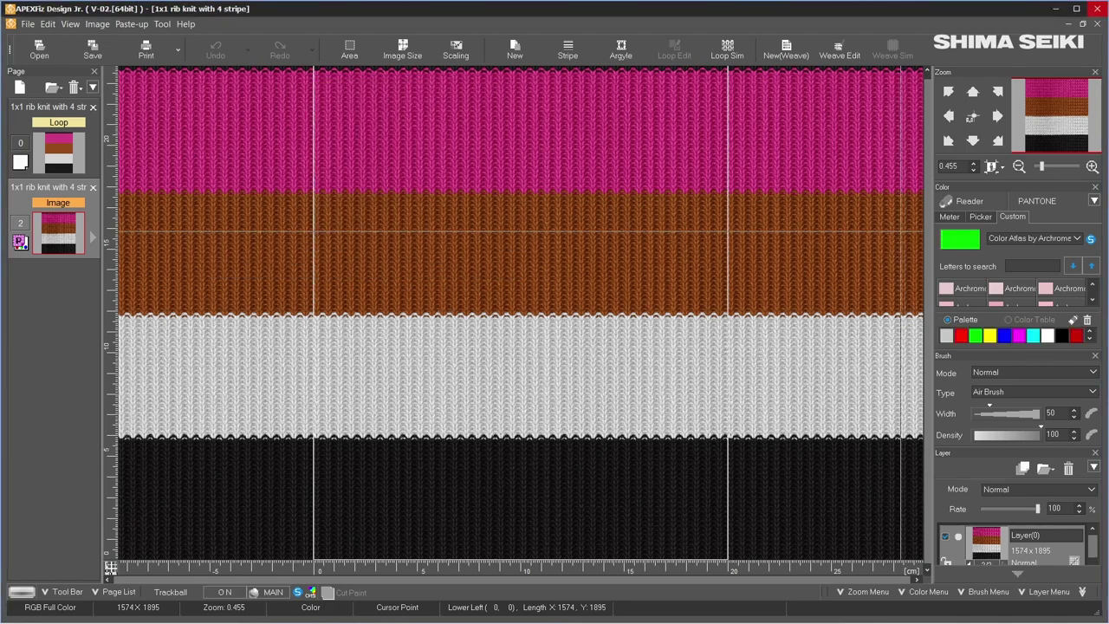
# - Save the Loop page as a Picture Directory named "1x1 rib knit with 4 stripe" in C:\SHIMA SEIKI\My Design
pyautogui.click(64, 154)
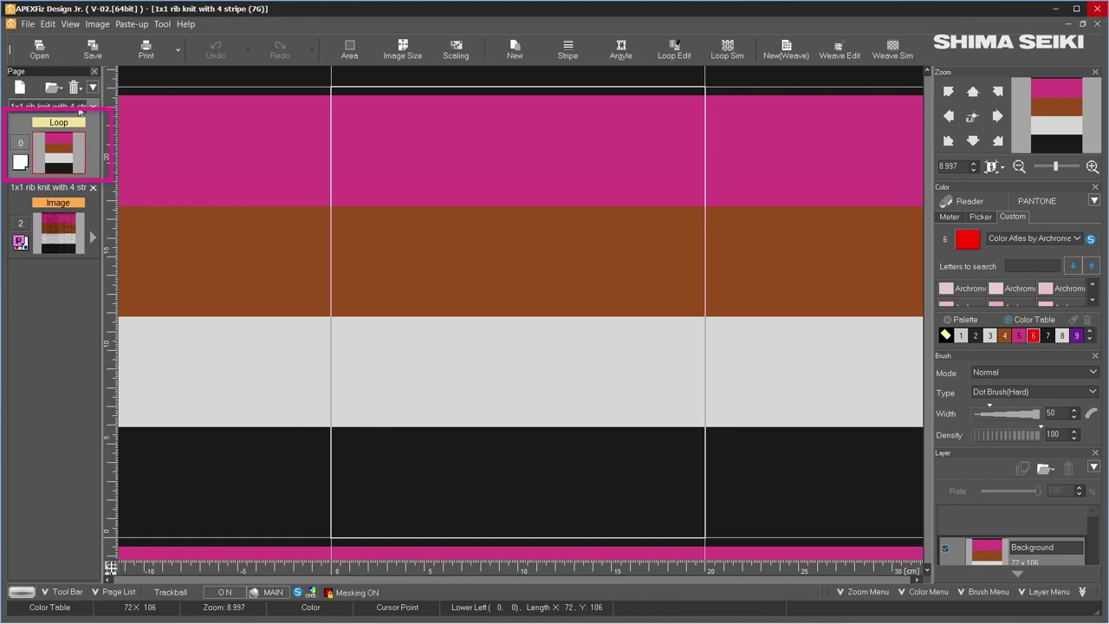
pyautogui.click(93, 49)
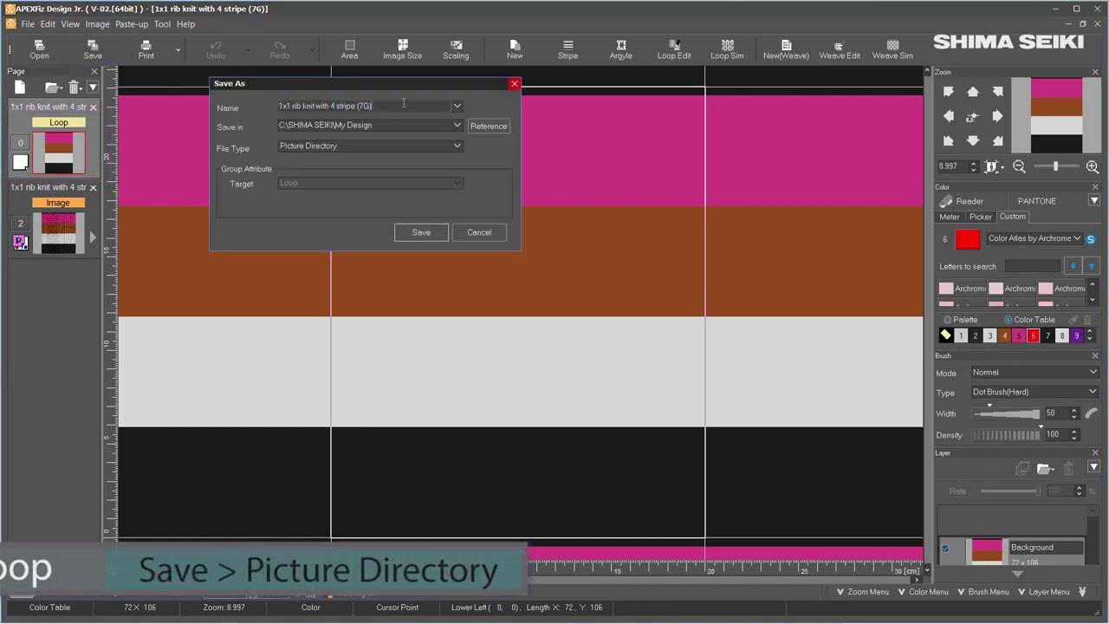
pyautogui.moveTo(357, 106); pyautogui.dragTo(388, 103)
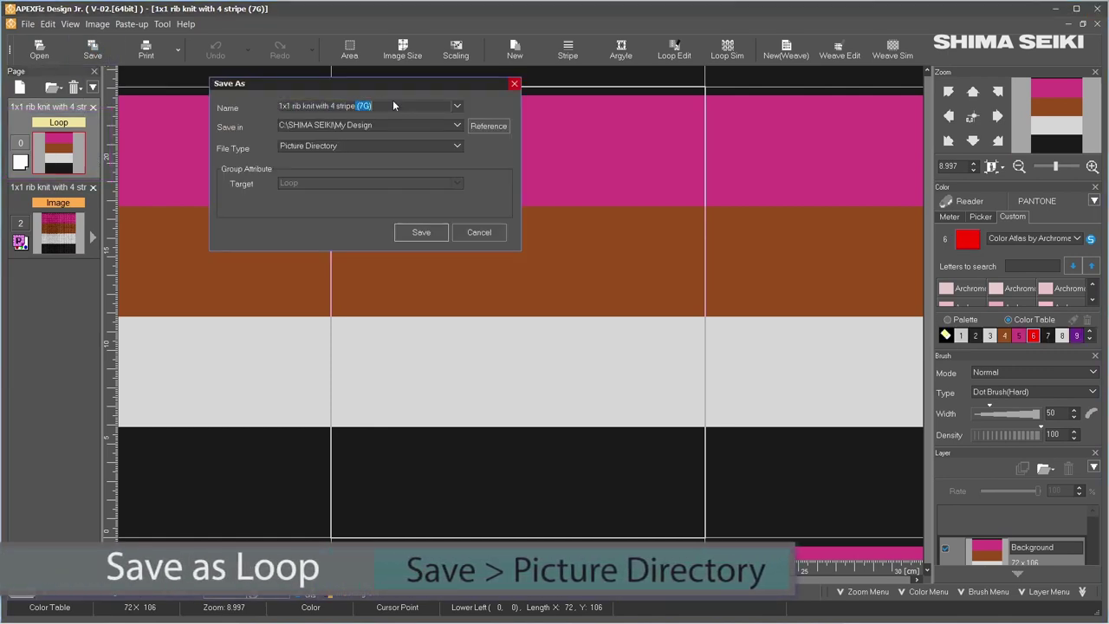
pyautogui.press('BackSpace')
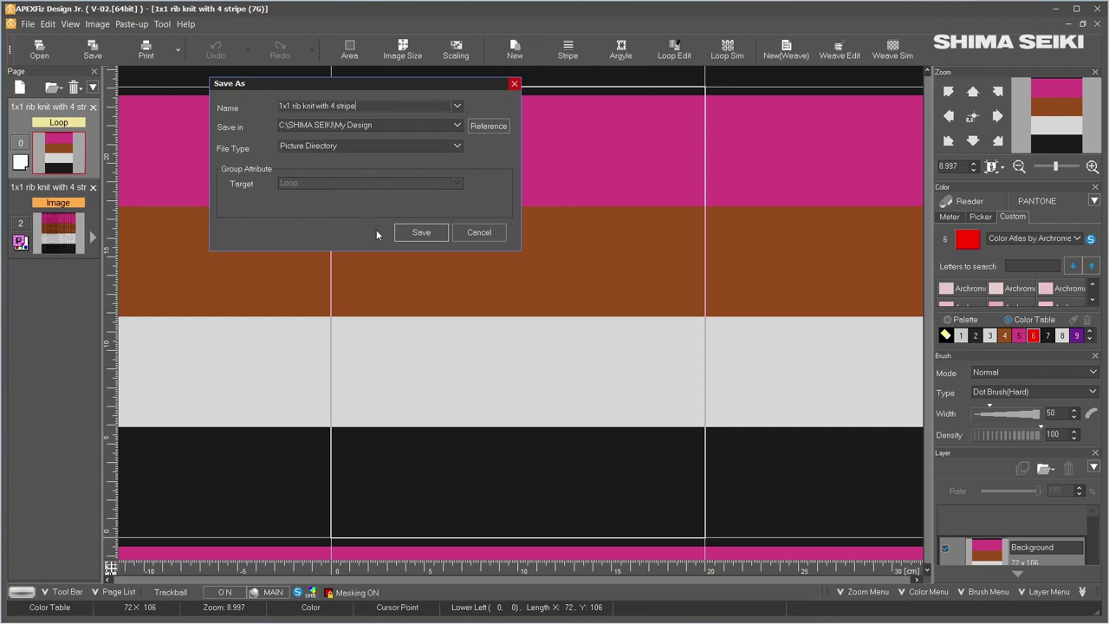
pyautogui.click(422, 232)
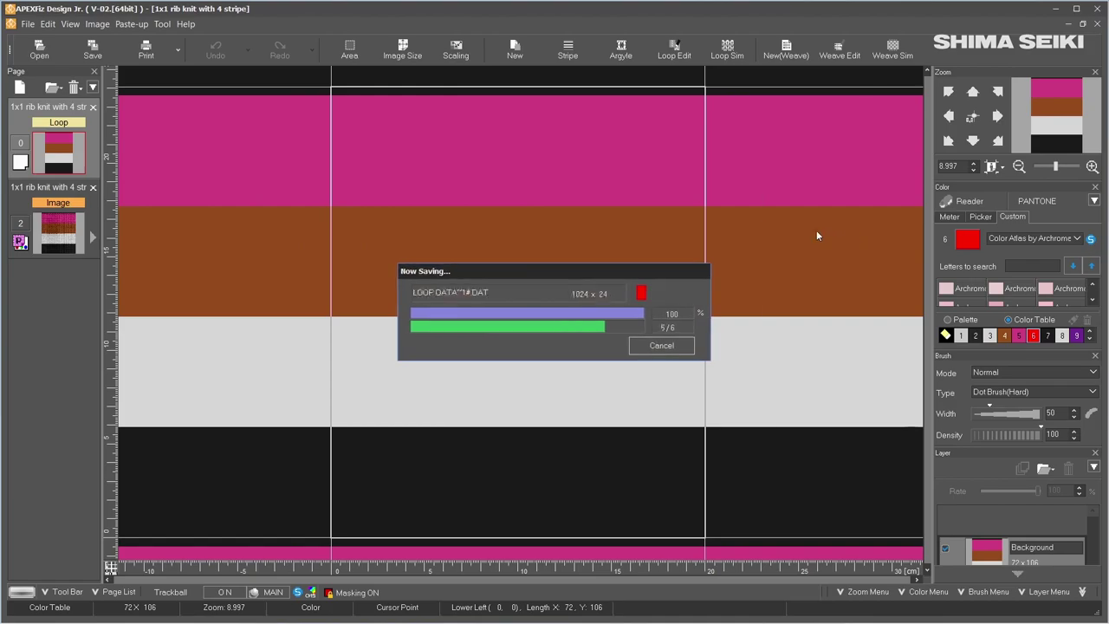